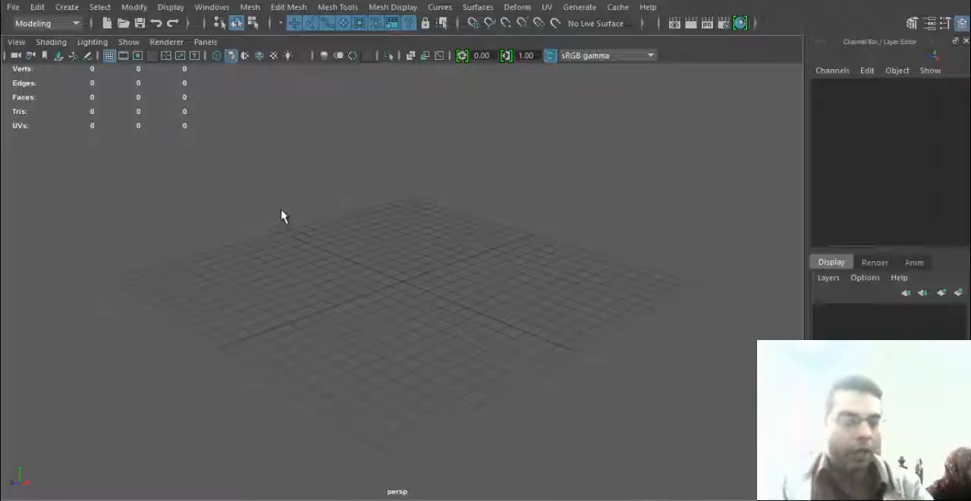
alt+drag(355, 316, 336, 312)
alt+right_drag(355, 310, 541, 359)
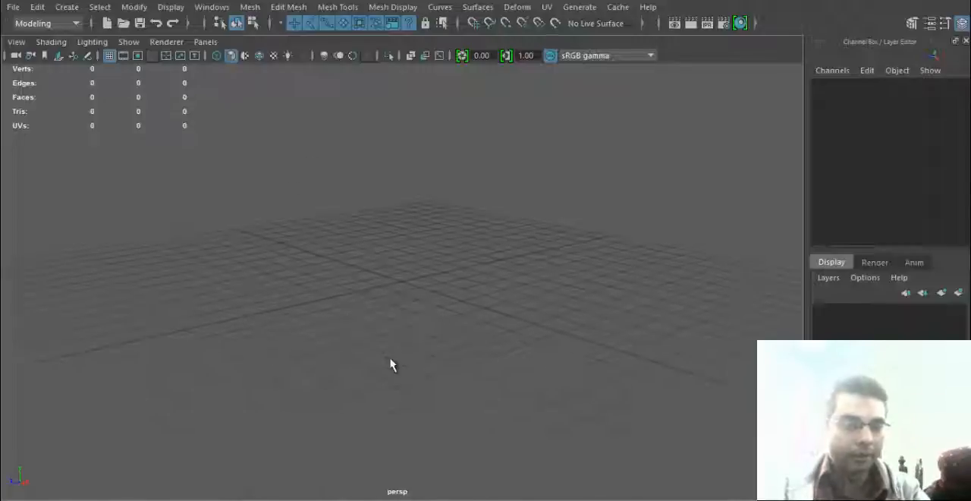
alt+drag(391, 359, 394, 368)
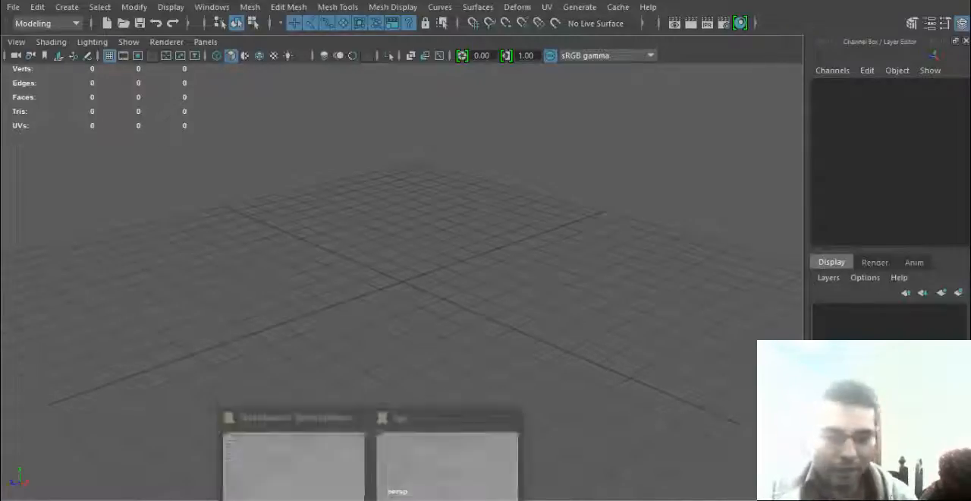
- Switch to File Explorer and open the mushroom hut reference render from the huts images folder on drive D
click(421, 485)
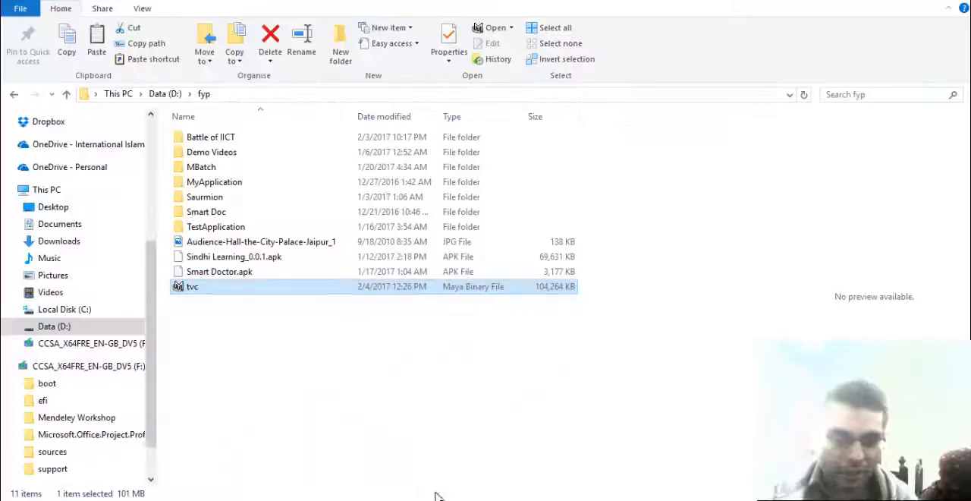
click(165, 93)
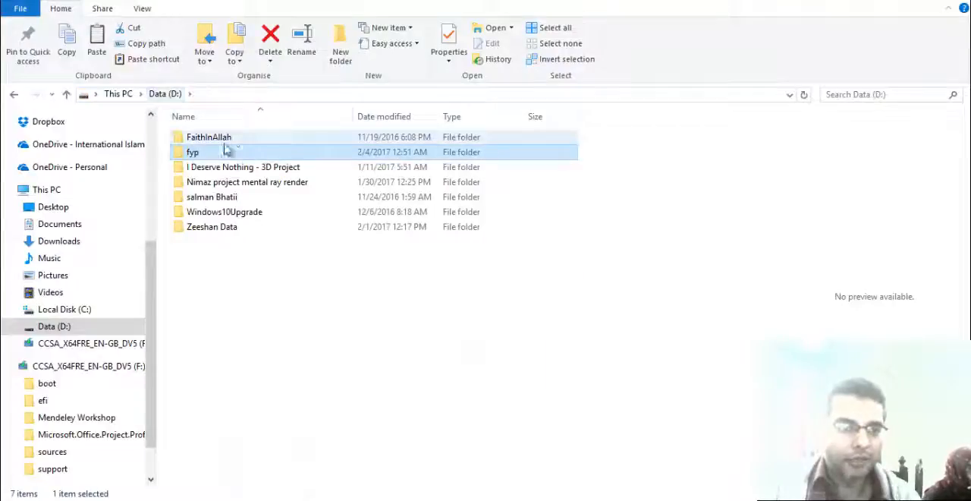
double_click(211, 226)
double_click(217, 174)
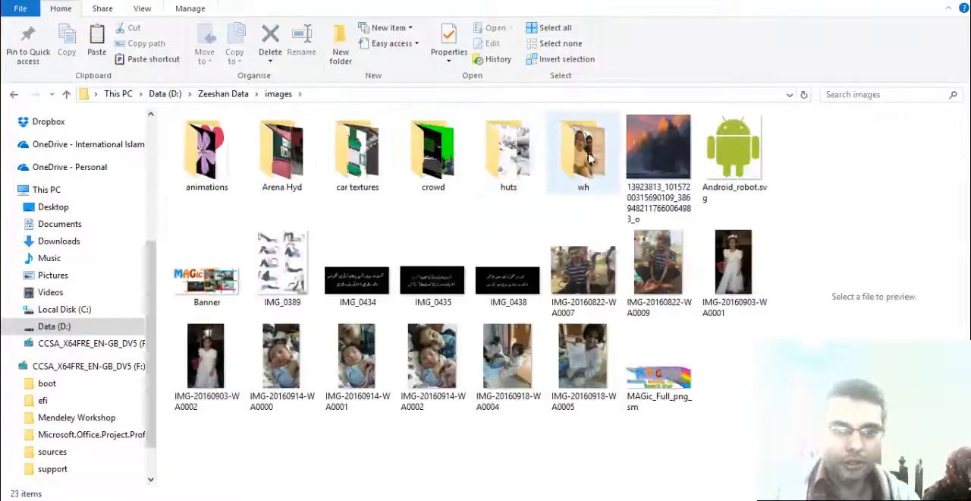
double_click(510, 163)
click(309, 164)
click(425, 161)
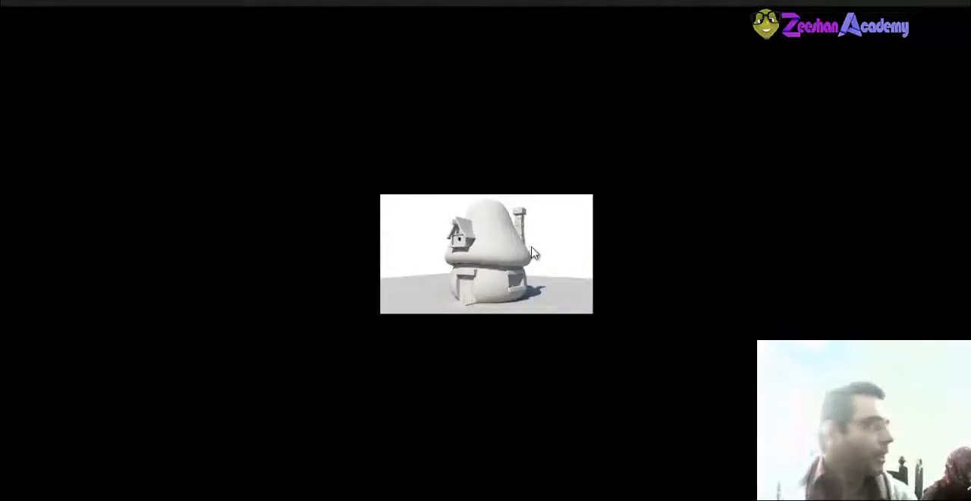
click(495, 270)
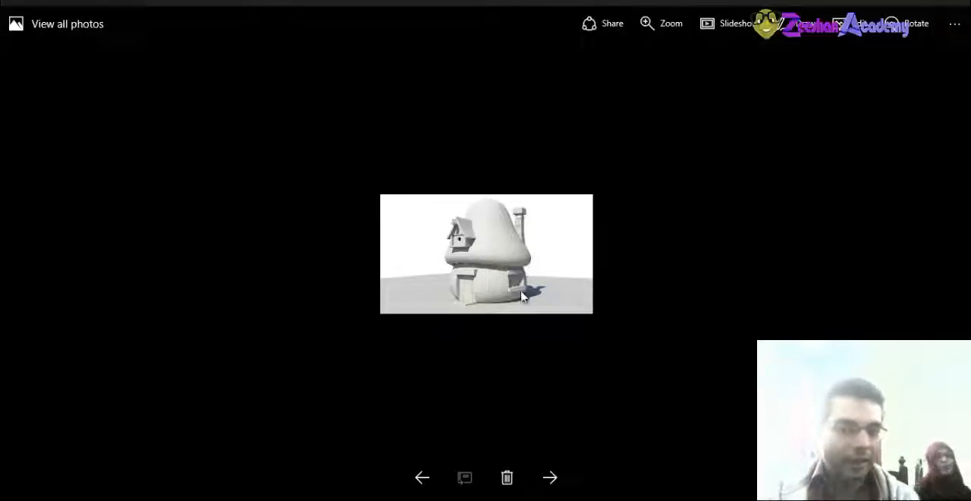
- Compare the hut village render with the single mushroom hut render in the photo viewer
click(554, 477)
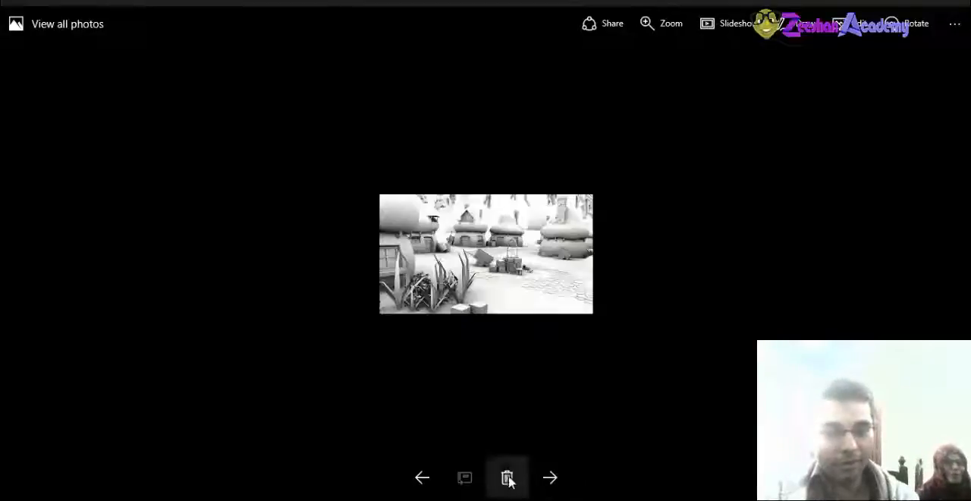
click(432, 477)
click(550, 476)
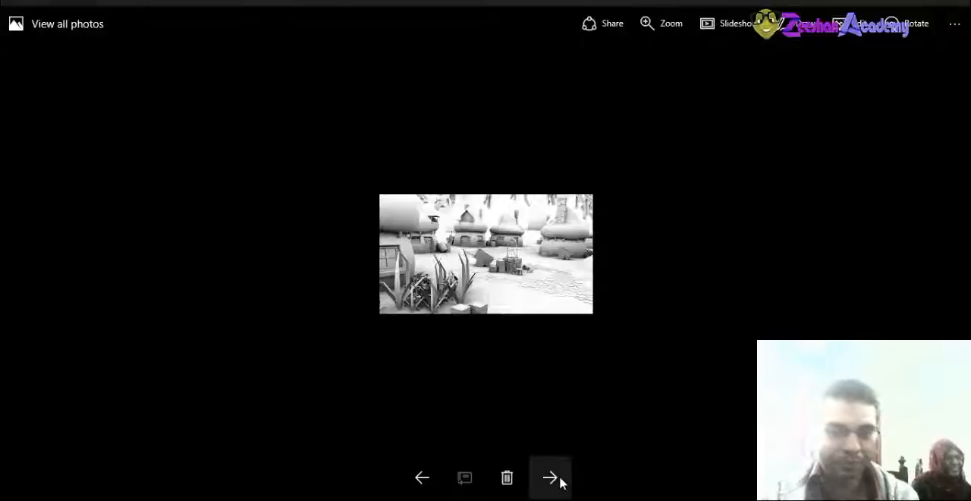
click(423, 475)
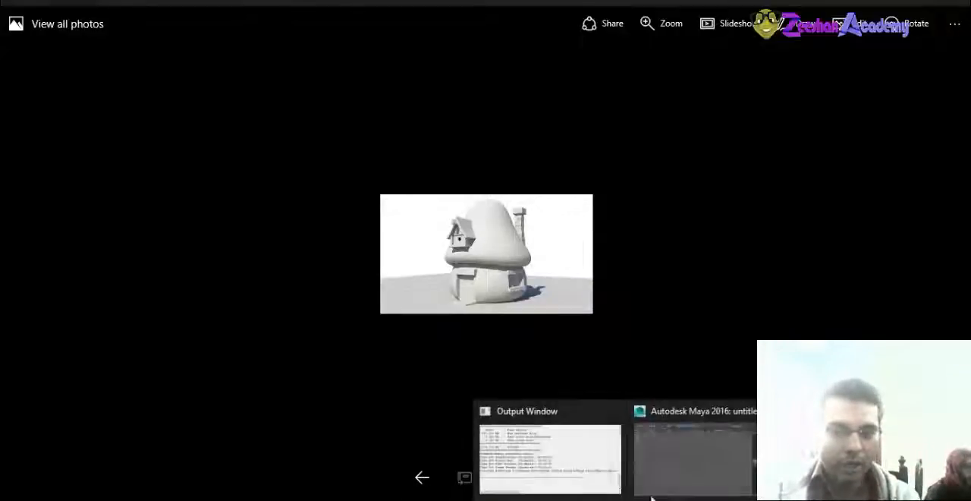
click(660, 492)
alt+drag(415, 380, 435, 334)
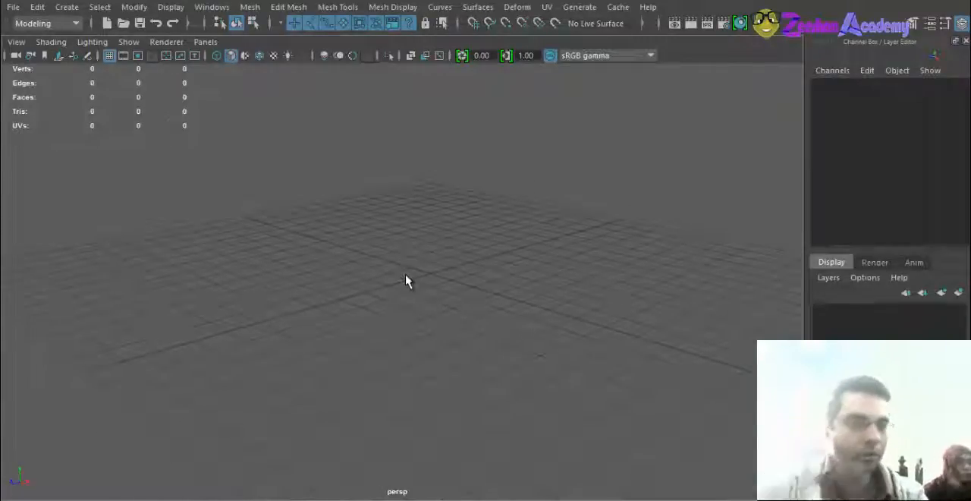
alt+drag(462, 268, 406, 361)
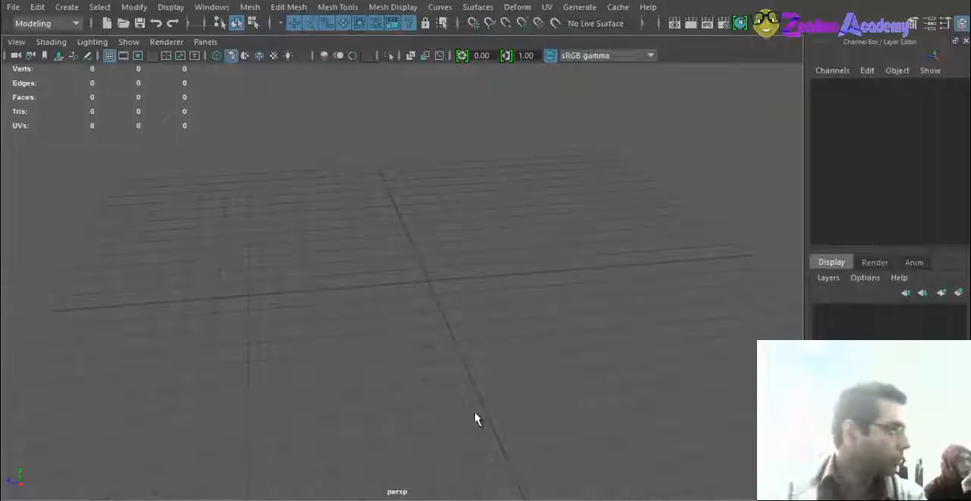
alt+drag(251, 440, 414, 340)
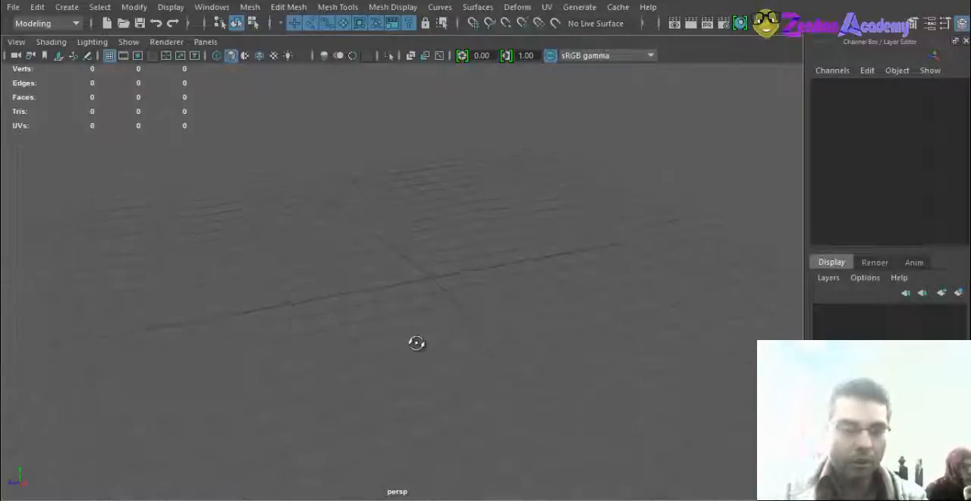
click(76, 8)
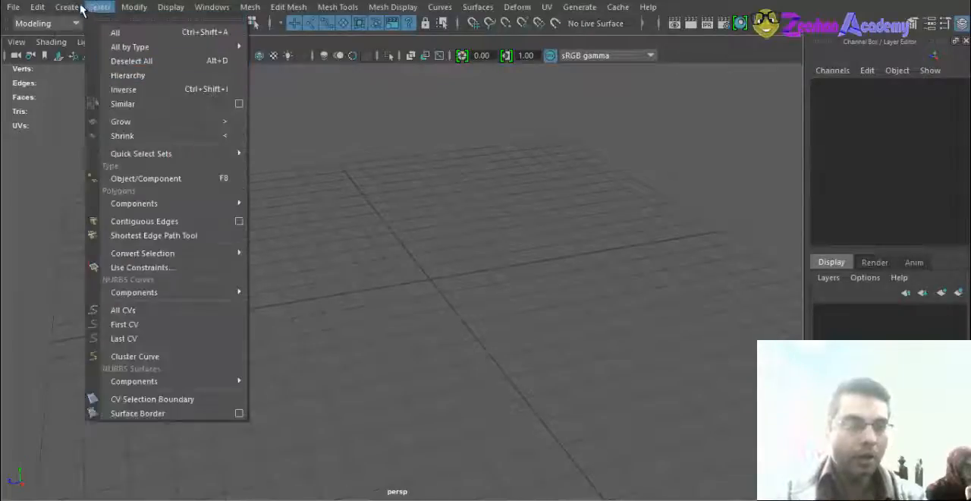
mouse_move(113, 58)
click(276, 95)
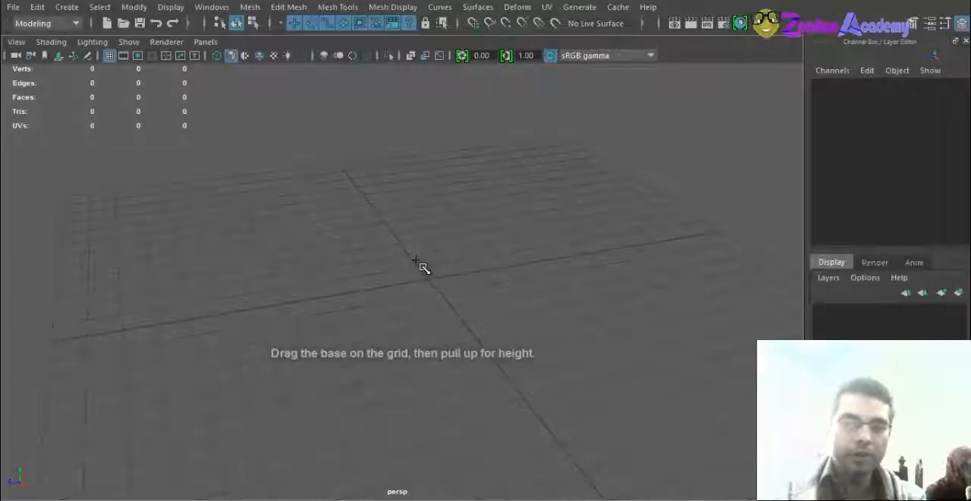
- Close Maya 2016 without saving the untitled scene and switch to Maya 7.0.1
click(944, 1)
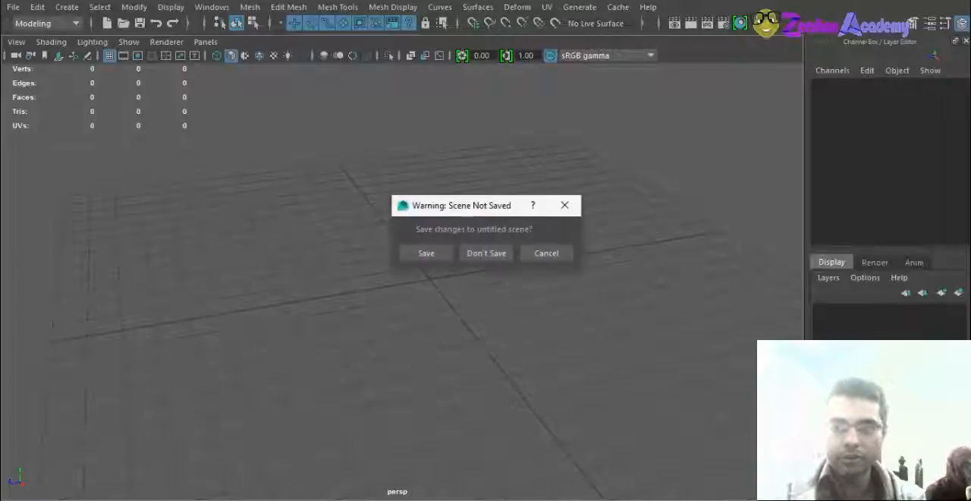
click(488, 258)
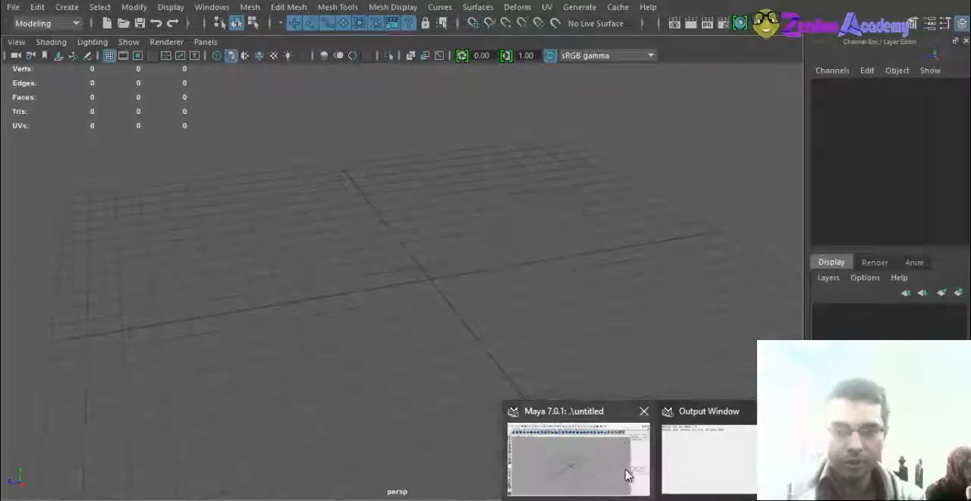
click(625, 476)
- Create a polygon cube at the origin and raise it to about 3.85 on the Y axis
alt+drag(488, 330, 478, 363)
scroll(478, 363, up, 2)
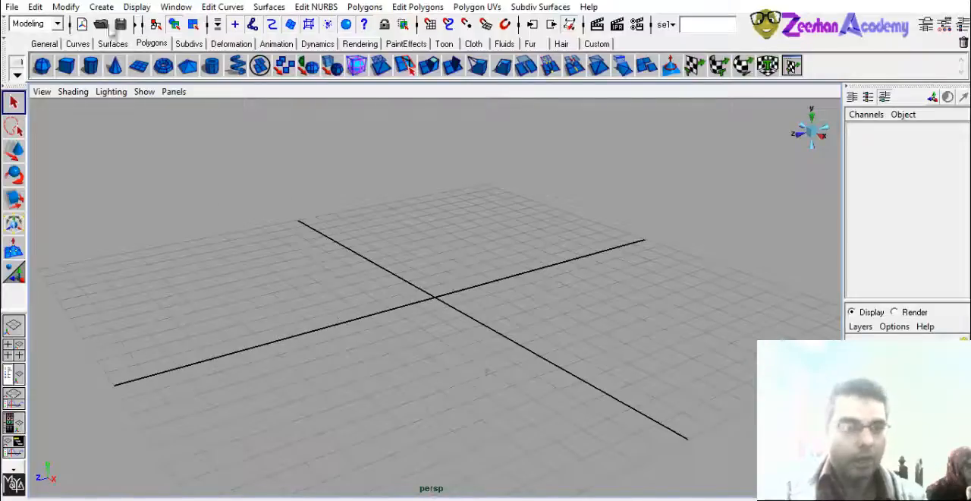
click(66, 7)
mouse_move(102, 7)
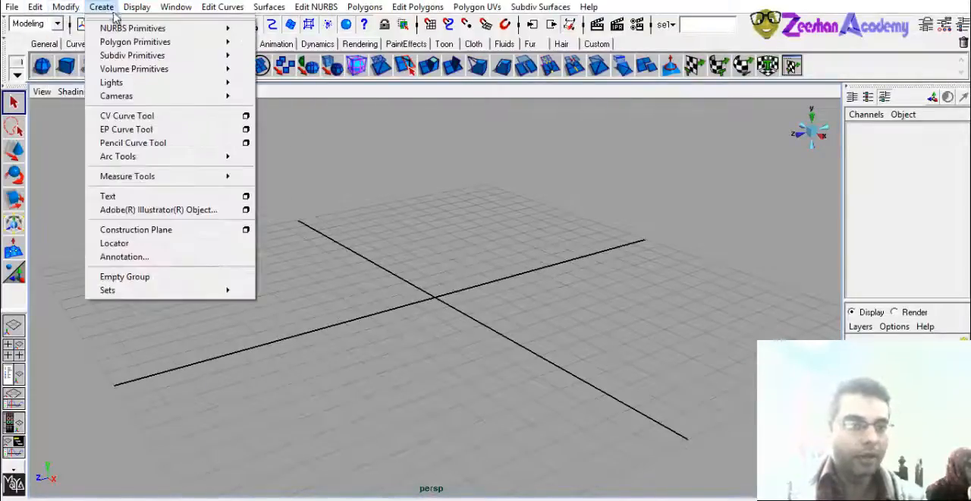
mouse_move(154, 44)
click(305, 64)
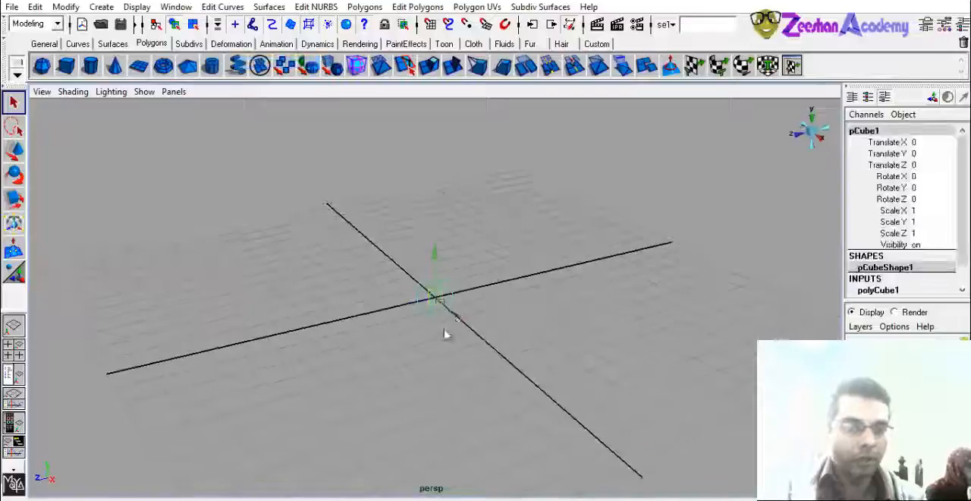
key(w)
drag(443, 243, 426, 278)
- Scale the cube uniformly to about 5.84 and display it smooth shaded
key(r)
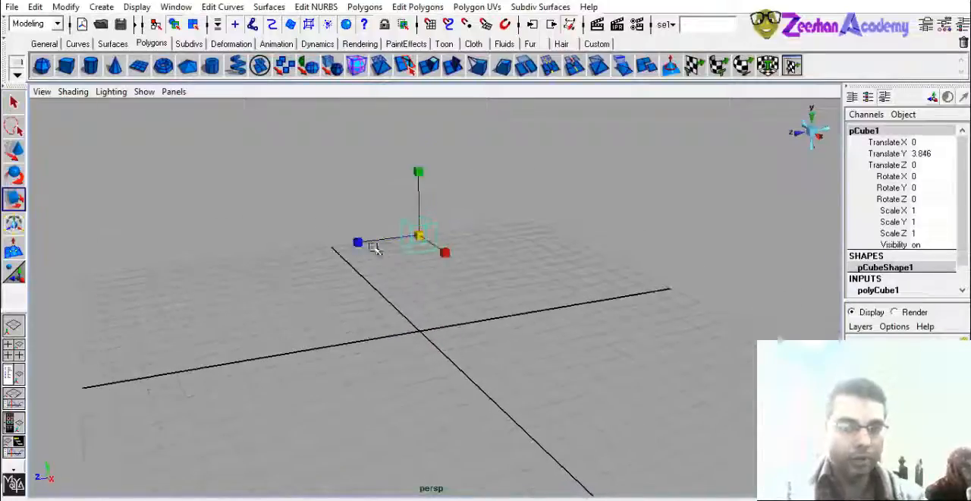
drag(420, 236, 540, 260)
alt+middle_drag(426, 262, 466, 286)
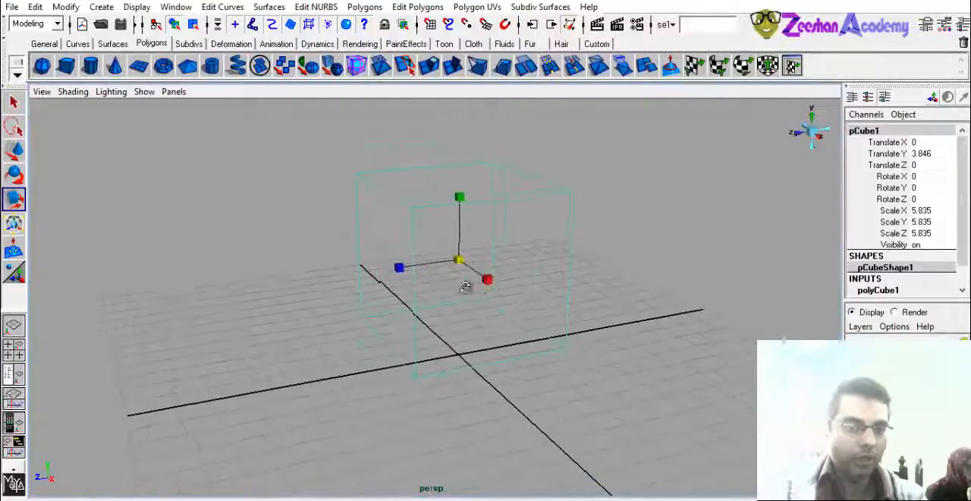
mouse_move(466, 286)
alt+mouse_down()
mouse_move(426, 271)
mouse_move(472, 256)
mouse_move(452, 260)
mouse_move(440, 317)
mouse_move(507, 308)
alt+mouse_up()
key(5)
- Raise the cube to about 4.51 in Y and flatten it to a Z scale of about 0.66
key(w)
drag(466, 245, 466, 223)
alt+drag(475, 247, 511, 267)
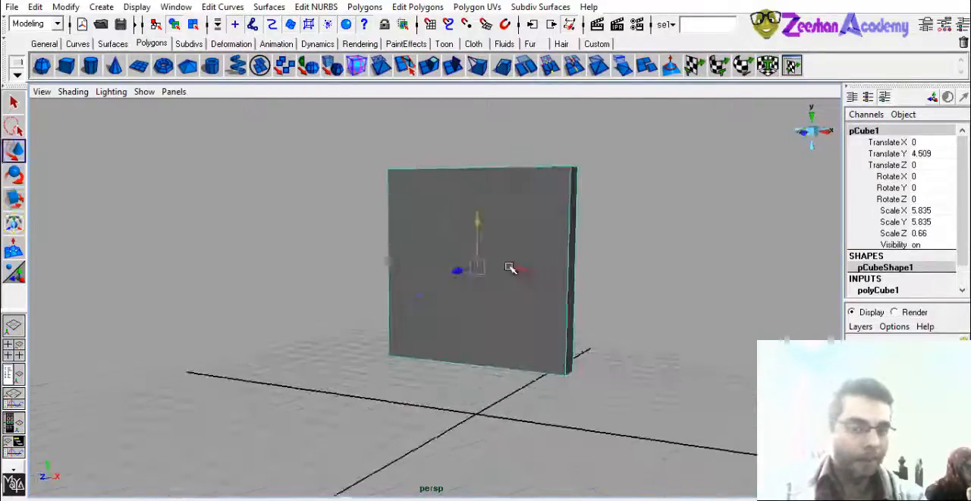
- Widen the slab to an X scale of about 8.67 and thin it to a Z scale of about 0.16
alt+middle_drag(517, 296, 477, 329)
alt+drag(477, 330, 372, 340)
key(r)
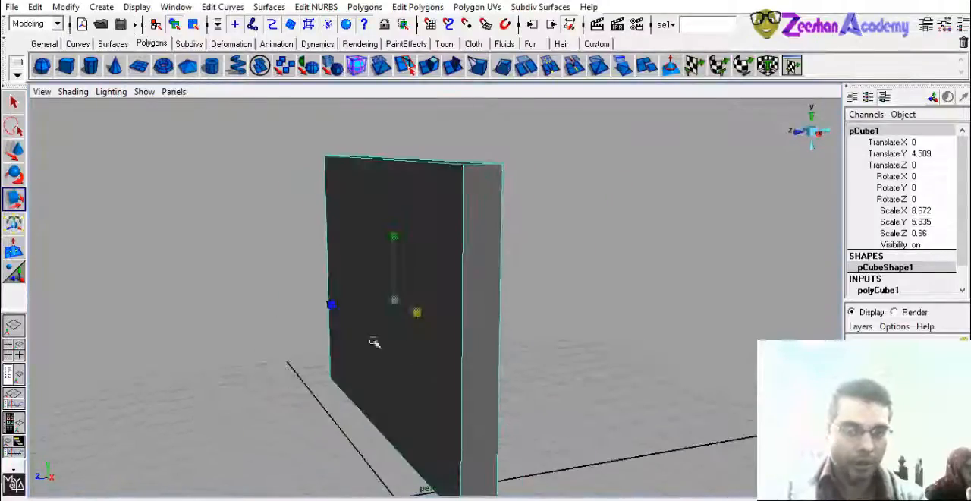
drag(332, 306, 473, 325)
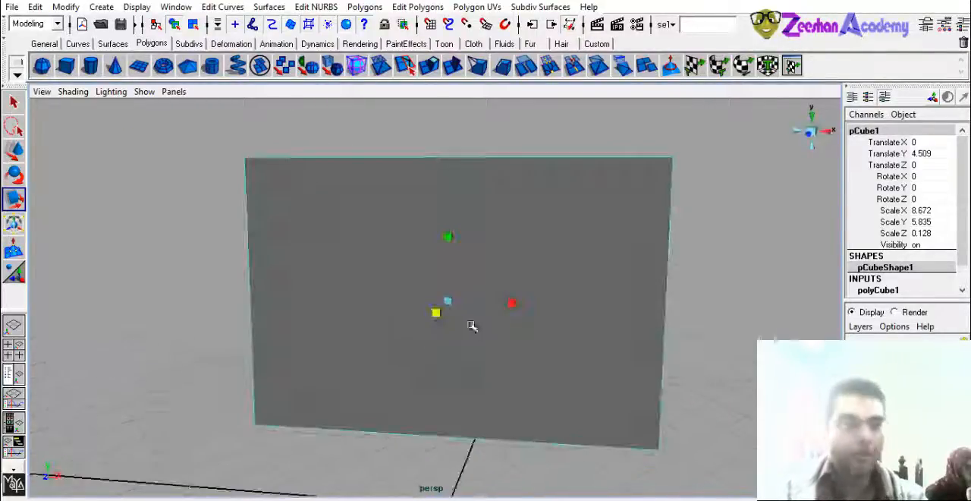
alt+drag(404, 308, 454, 325)
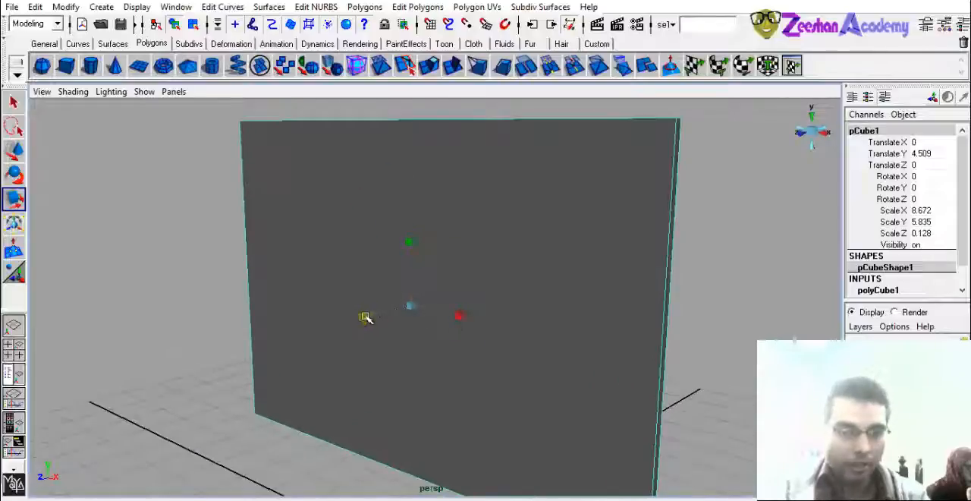
drag(365, 317, 356, 318)
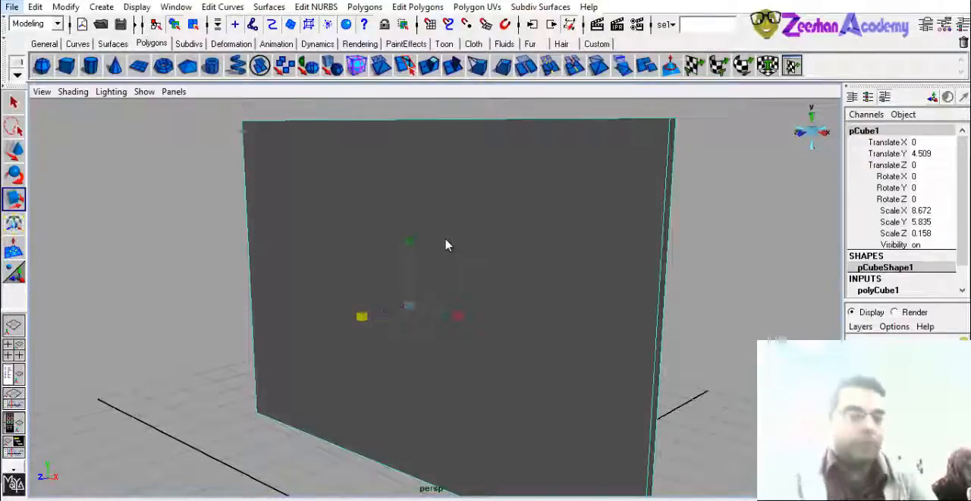
- Switch the slab to face selection and select its large face by the centre dot, deselecting and reselecting it
alt+drag(553, 277, 497, 279)
right_drag(496, 278, 497, 316)
alt+drag(497, 318, 452, 311)
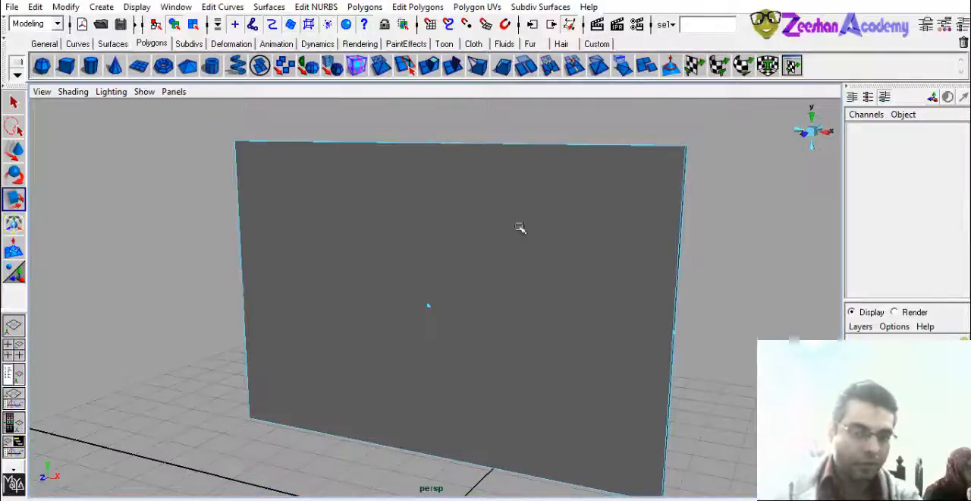
click(429, 306)
click(496, 314)
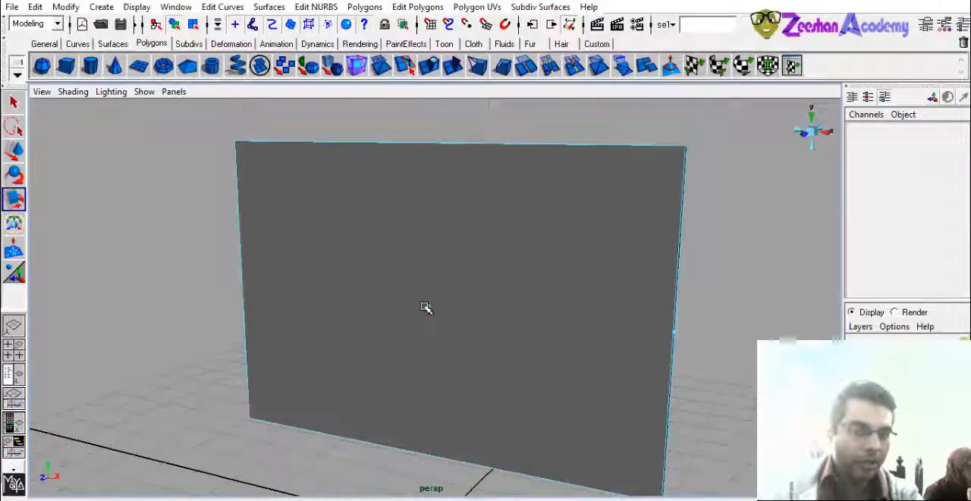
click(428, 306)
alt+drag(488, 336, 449, 332)
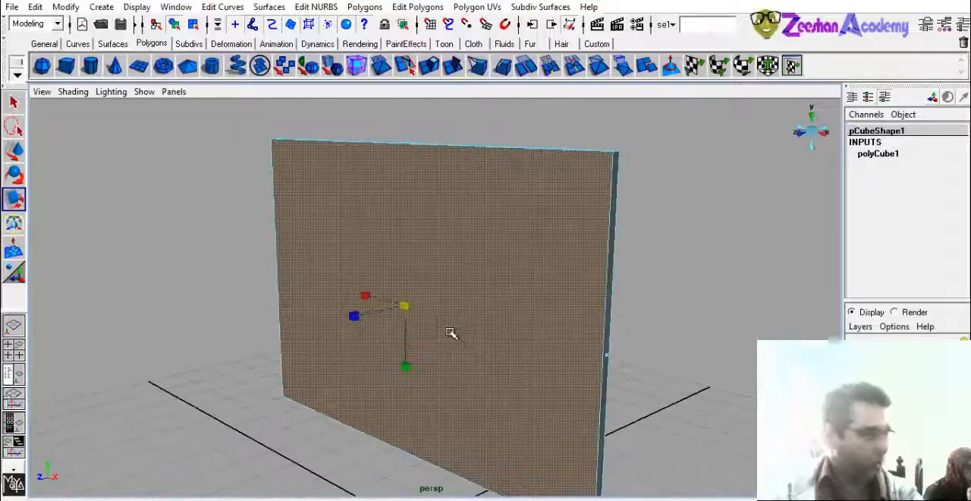
click(447, 244)
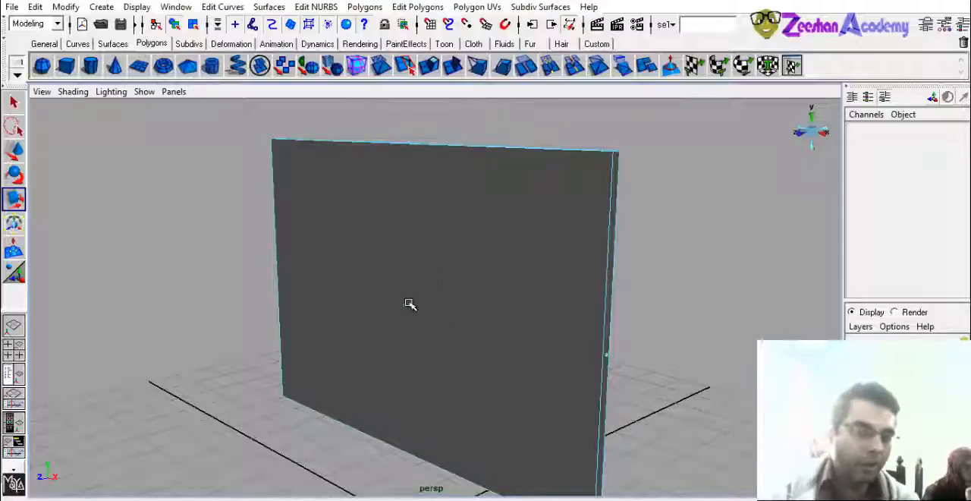
click(404, 305)
click(449, 274)
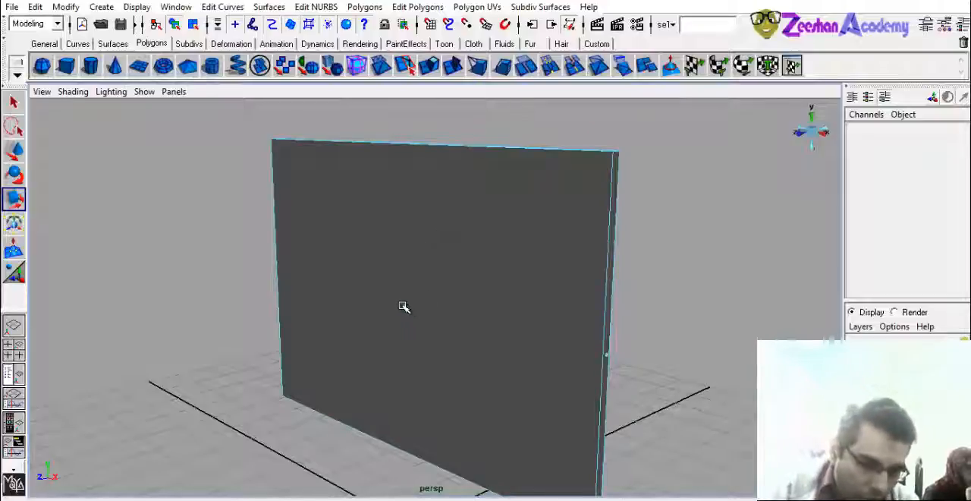
click(406, 307)
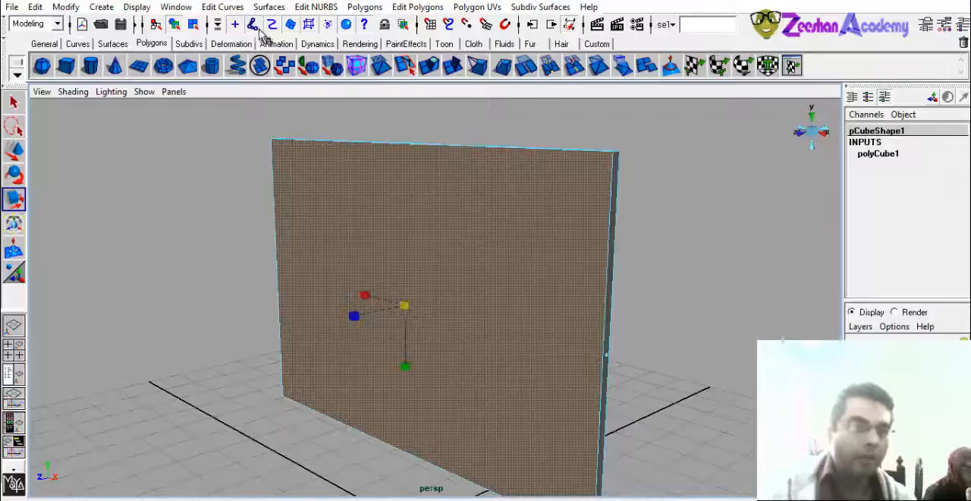
- Open the Preferences window, enlarge it and show the Undo queue settings
click(176, 7)
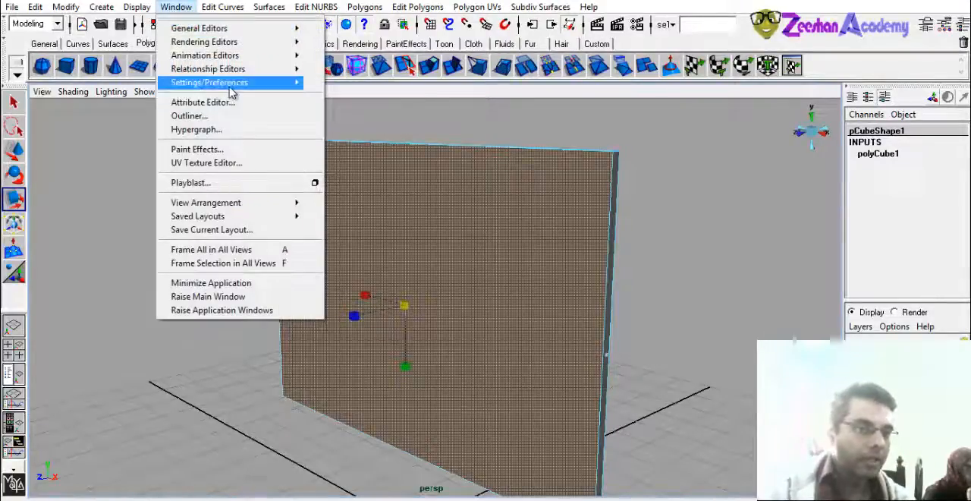
mouse_move(232, 89)
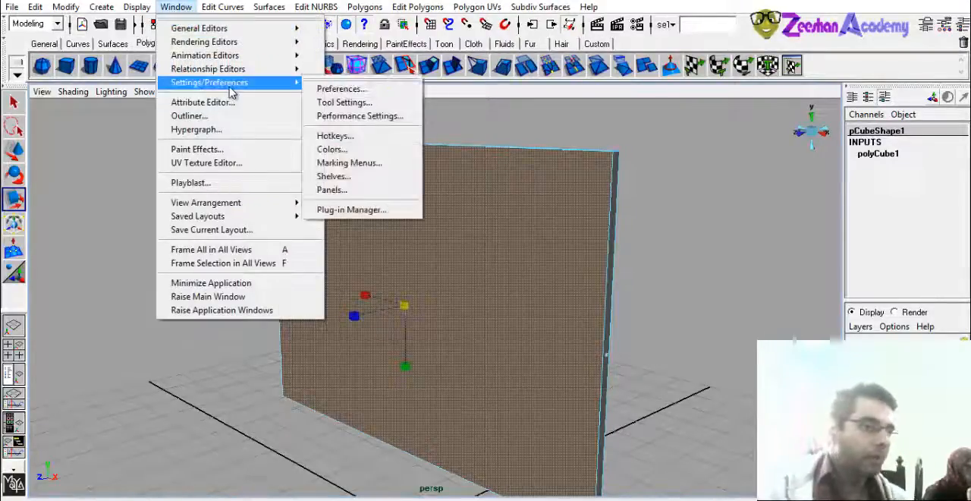
click(372, 91)
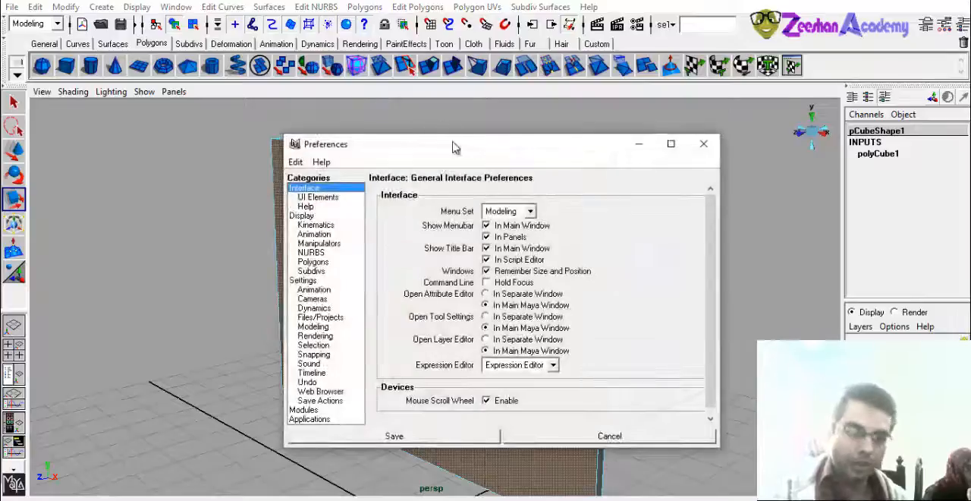
drag(454, 143, 279, 131)
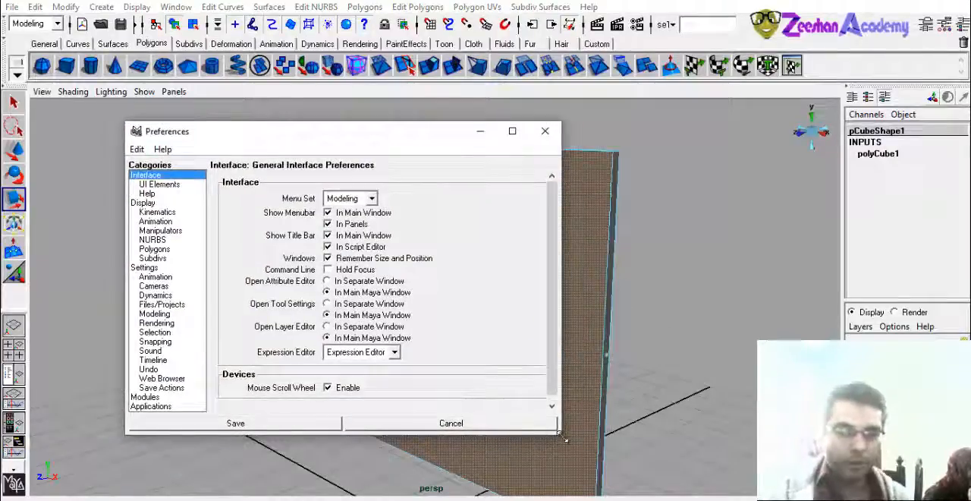
drag(561, 433, 575, 494)
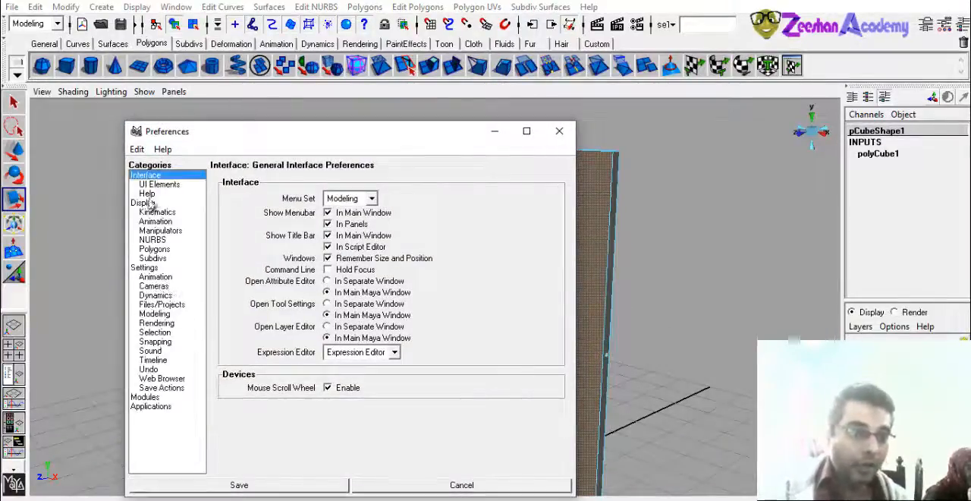
click(146, 369)
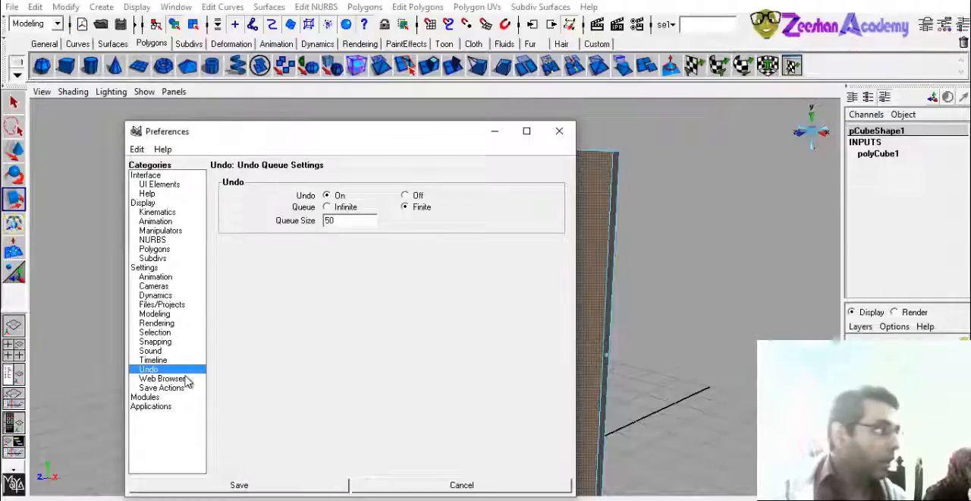
- Try switching undo off and bring up the Preferences window again
drag(336, 221, 315, 221)
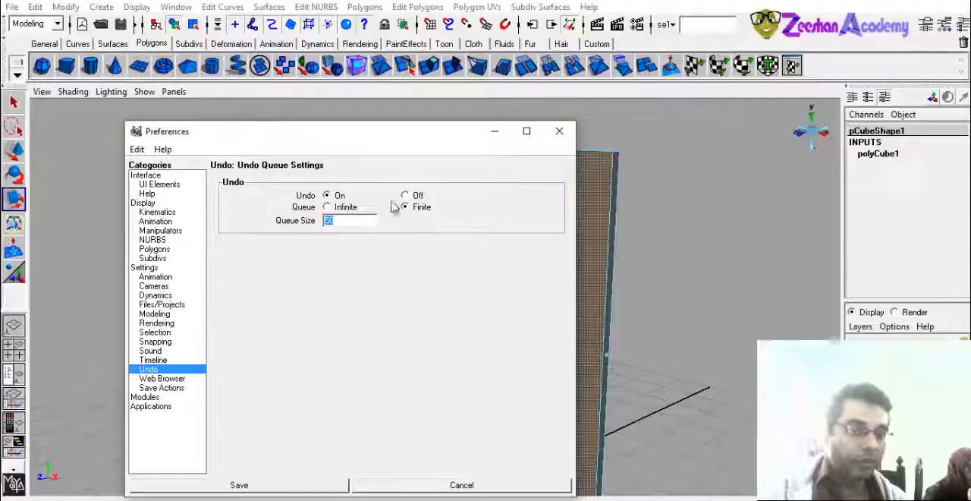
click(414, 197)
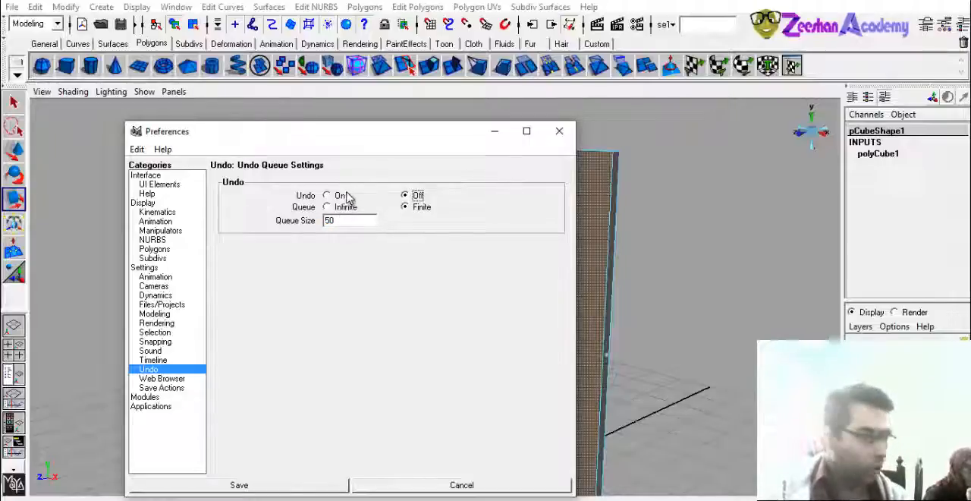
click(179, 8)
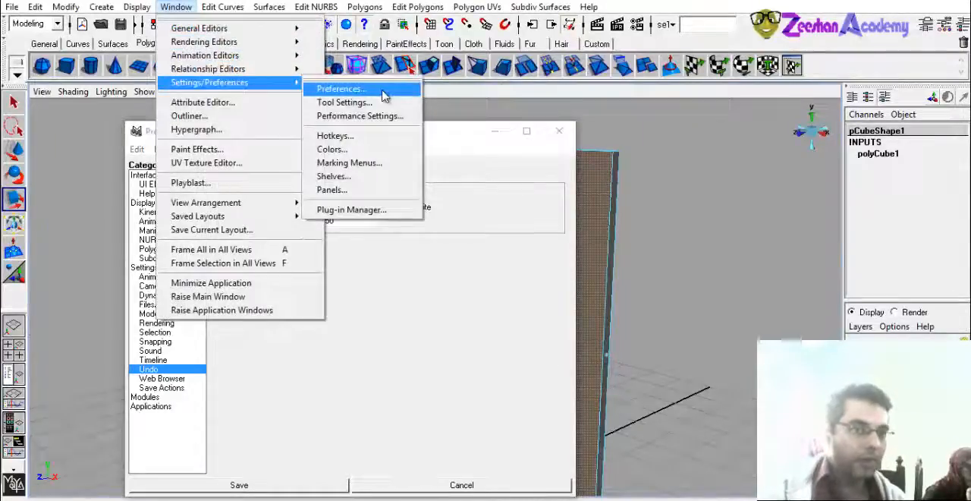
click(379, 90)
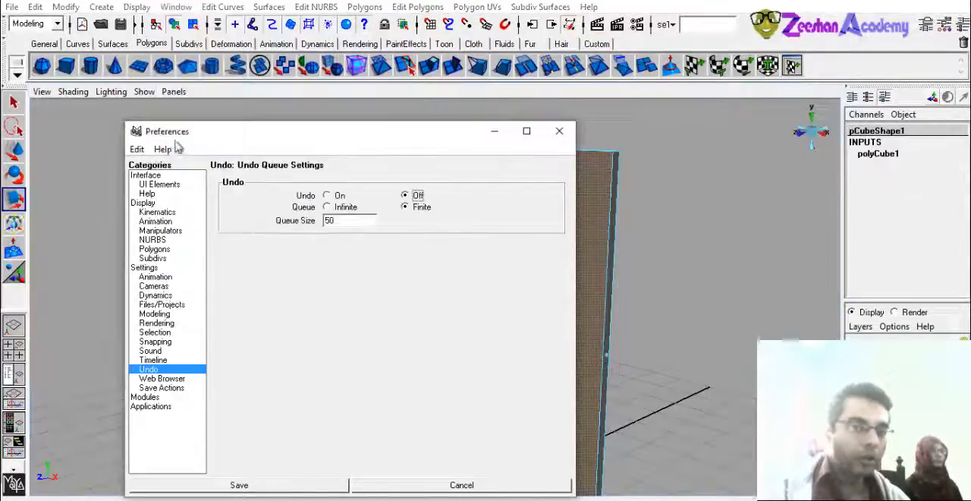
drag(211, 134, 214, 116)
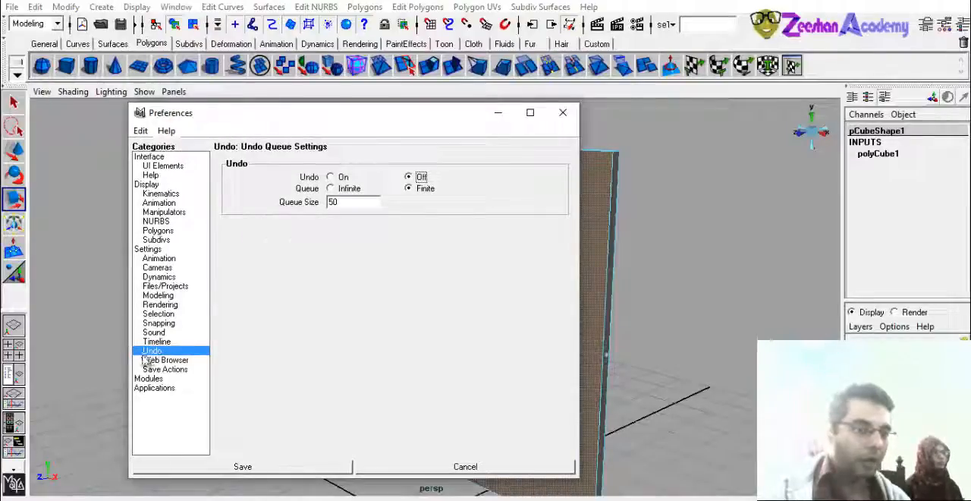
- Turn undo on and set its finite queue size to 200
drag(349, 202, 306, 199)
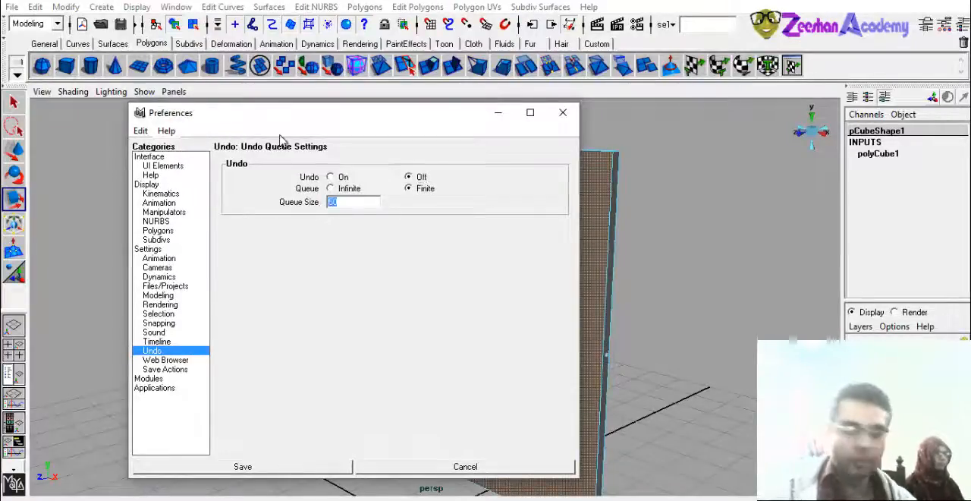
click(341, 177)
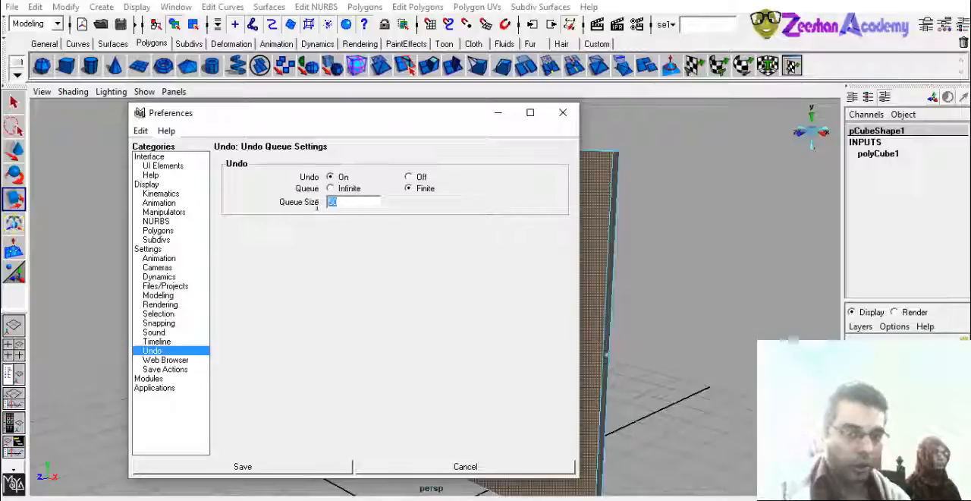
text(200)
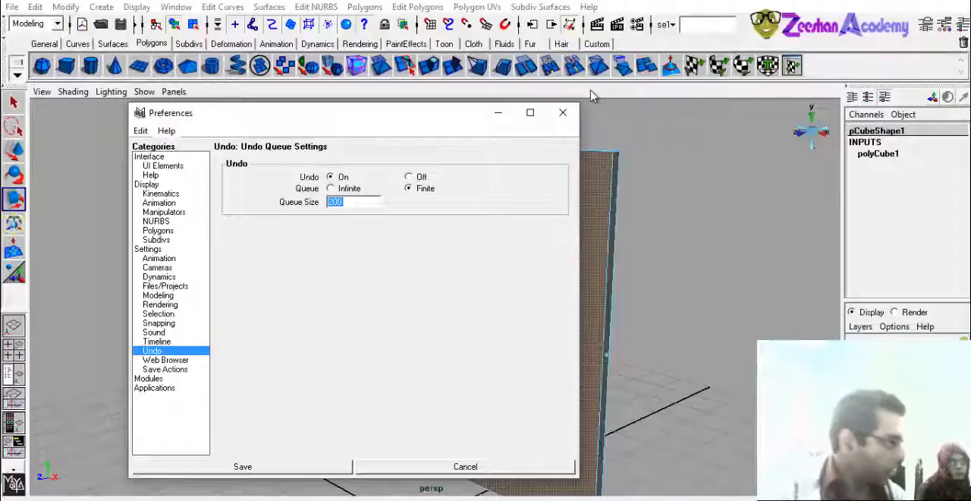
- Switch the undo queue to Infinite and back to Finite
click(348, 188)
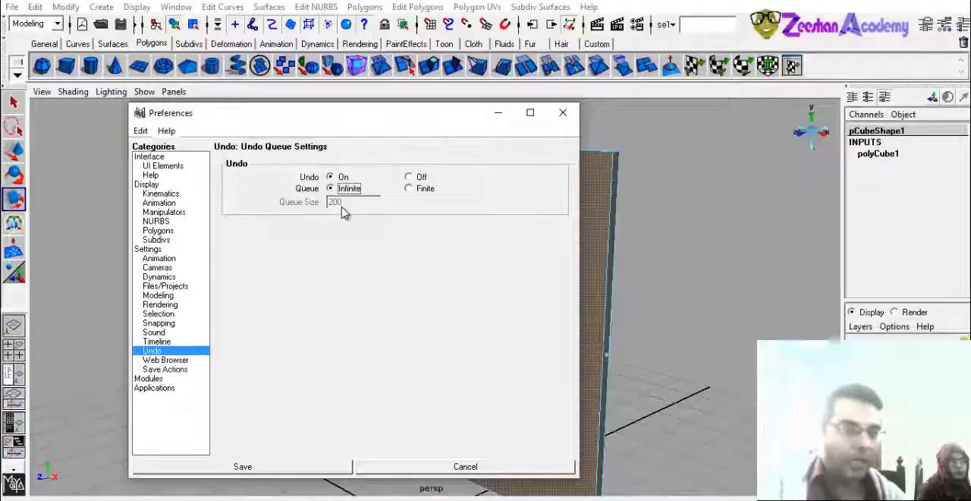
click(416, 189)
drag(348, 203, 321, 202)
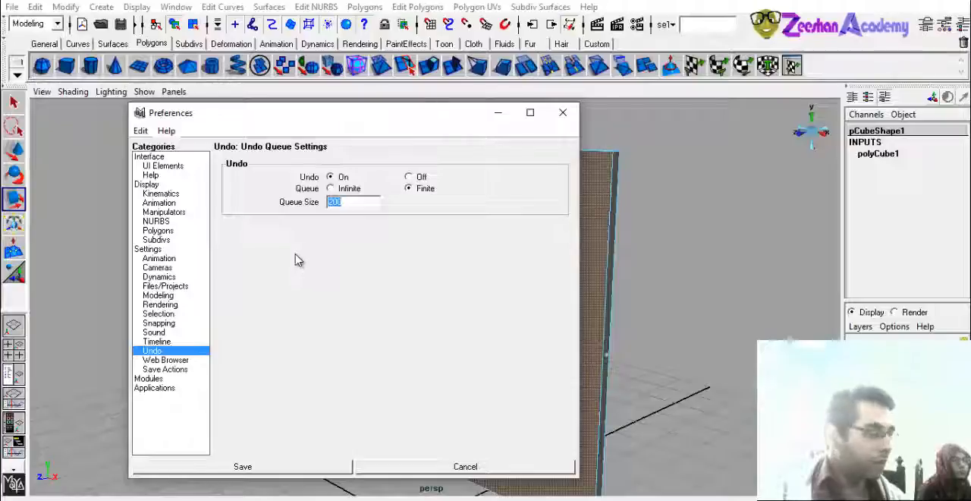
- Look through the Display, Manipulators, Polygons, Selection, Modeling and Snapping preferences for the face selection option
click(165, 165)
click(167, 185)
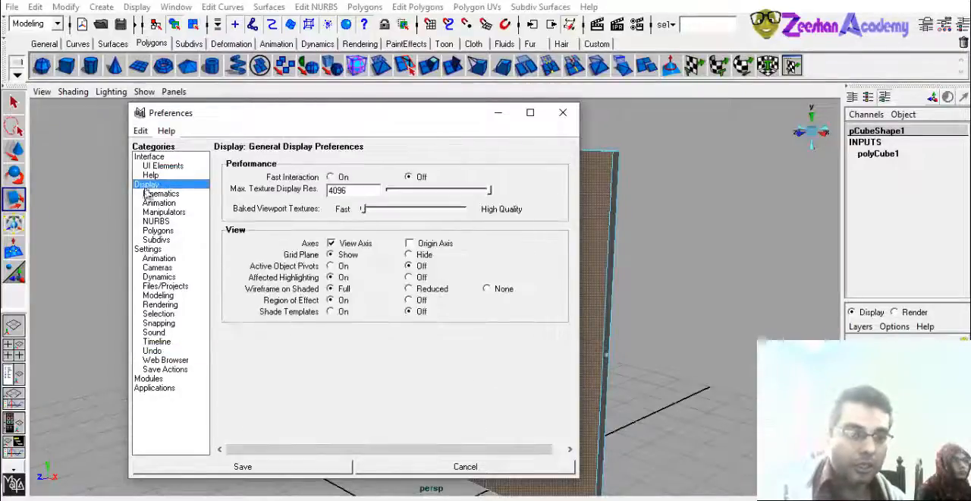
click(181, 214)
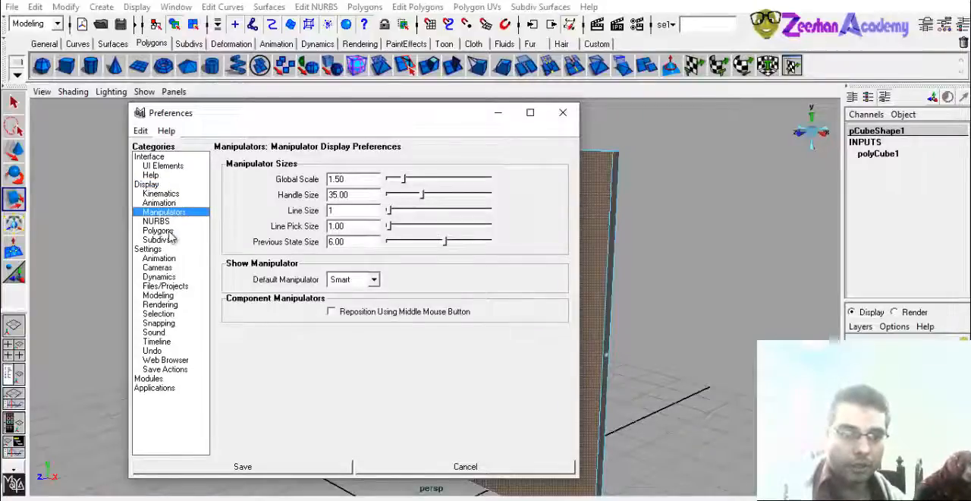
click(168, 234)
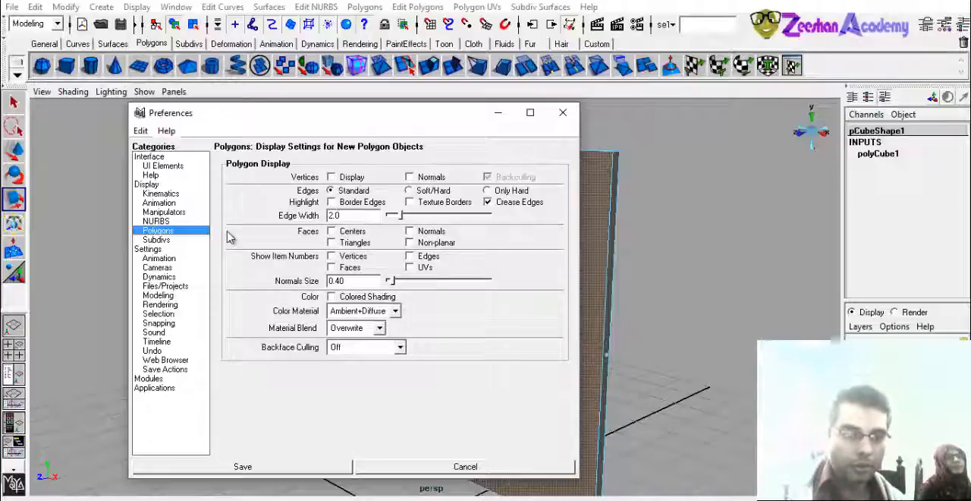
click(172, 314)
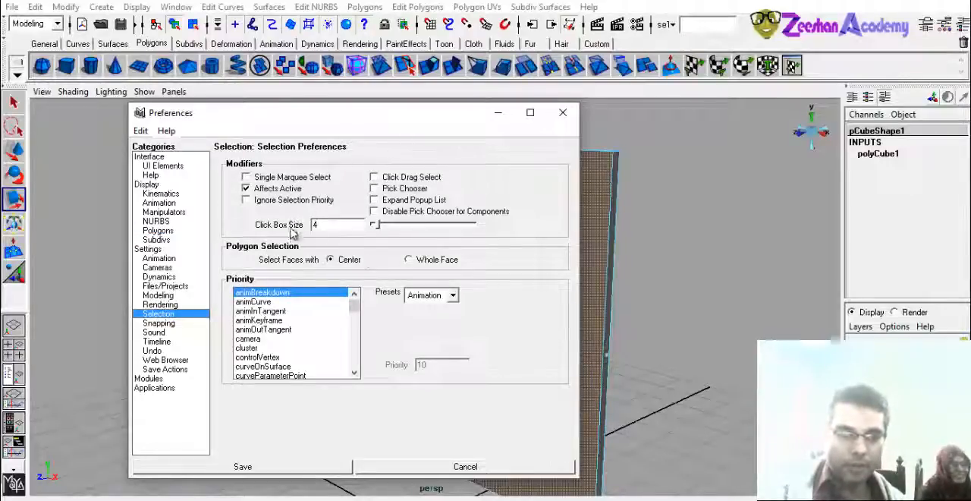
click(177, 296)
click(179, 323)
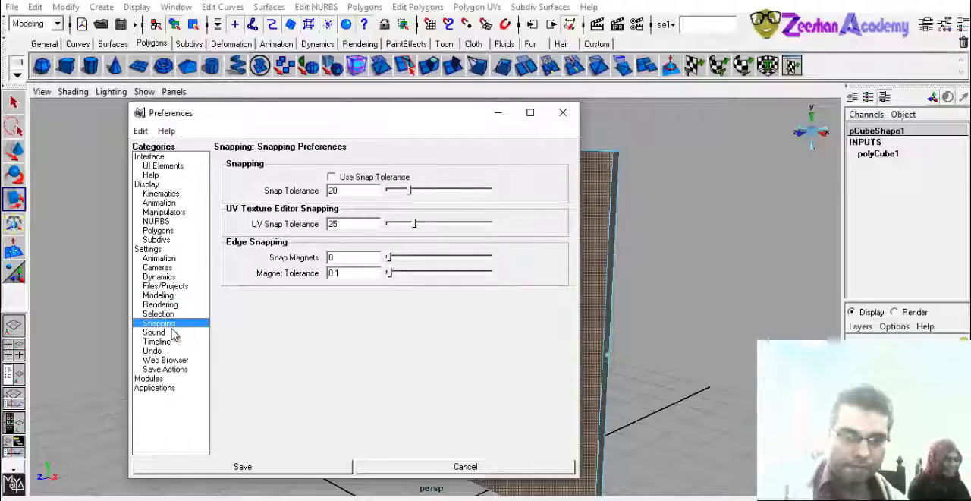
- Set polygon faces to be selected with Whole Face in the Selection preferences
click(182, 314)
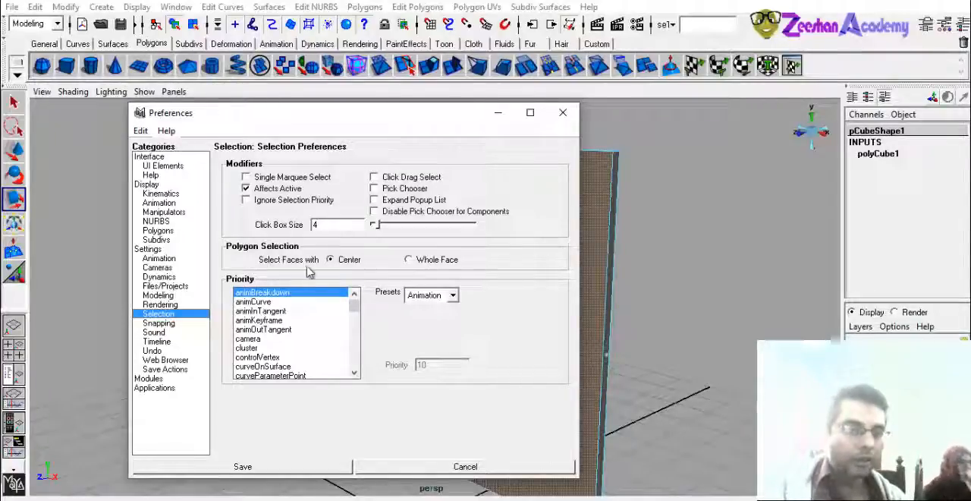
click(436, 262)
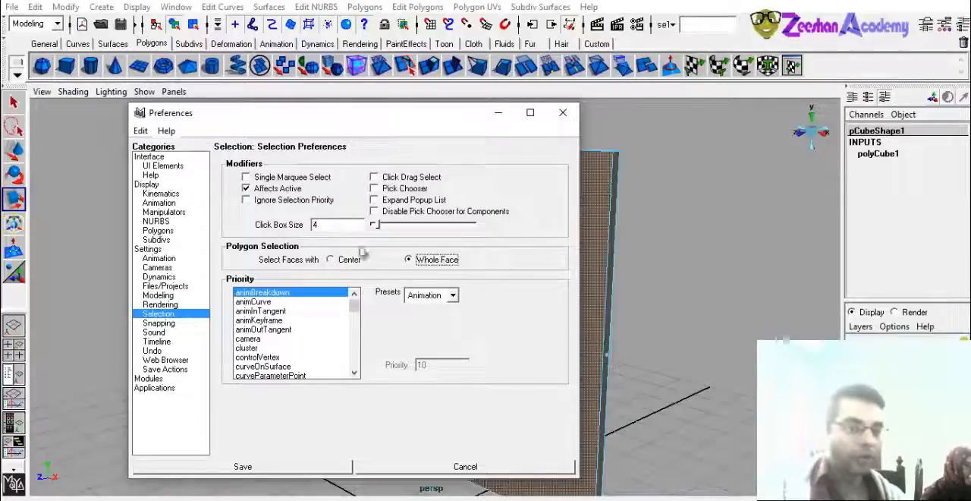
drag(435, 118, 473, 129)
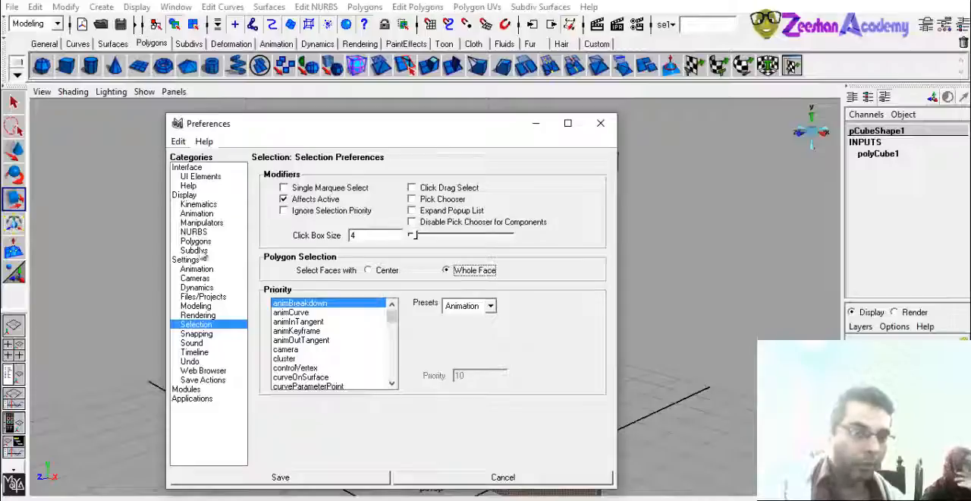
- Review the Interface, Display, Subdivs, Animation and Sound preferences and return to the Selection preferences
click(201, 167)
click(196, 196)
click(205, 251)
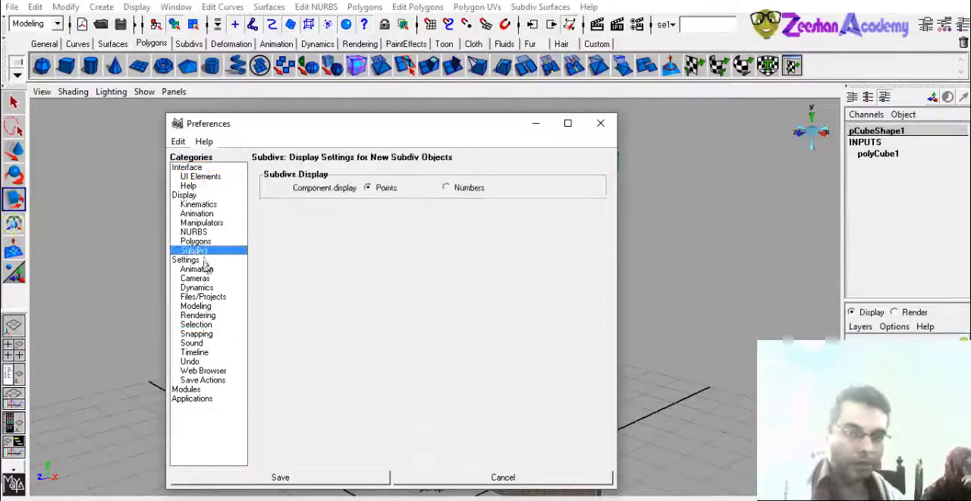
click(199, 269)
click(195, 343)
click(196, 324)
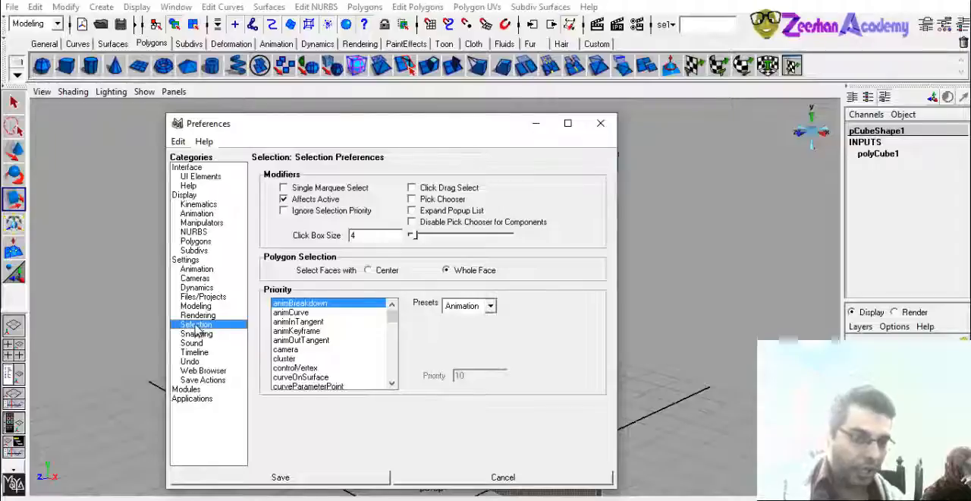
- Switch face selection to Center and back to Whole Face, and save the preferences
click(374, 272)
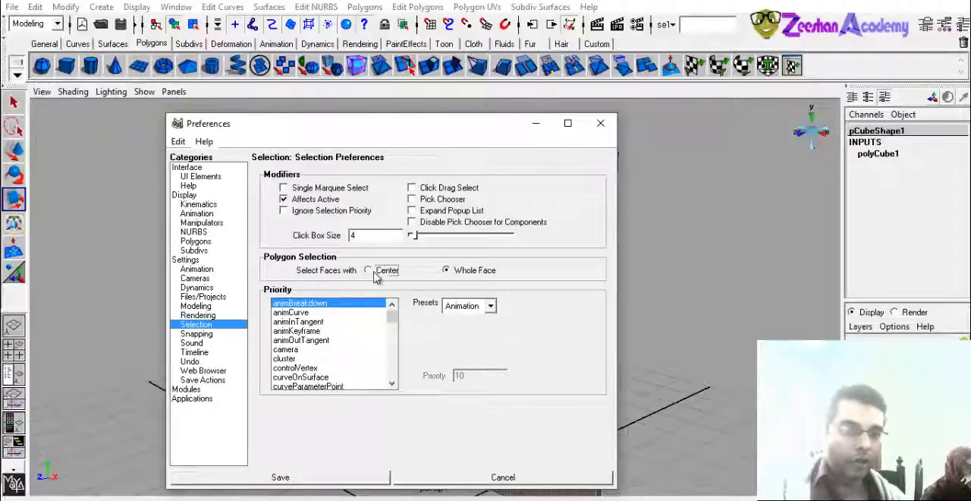
drag(356, 123, 663, 131)
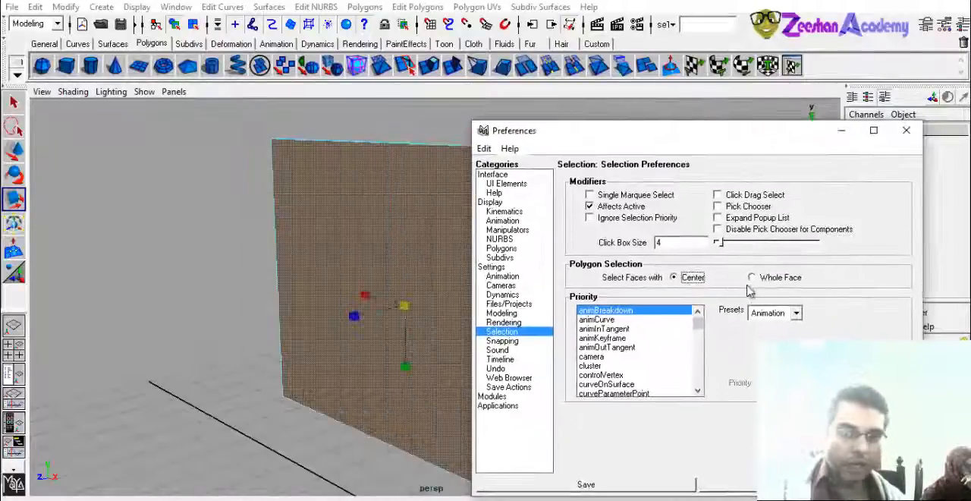
click(763, 279)
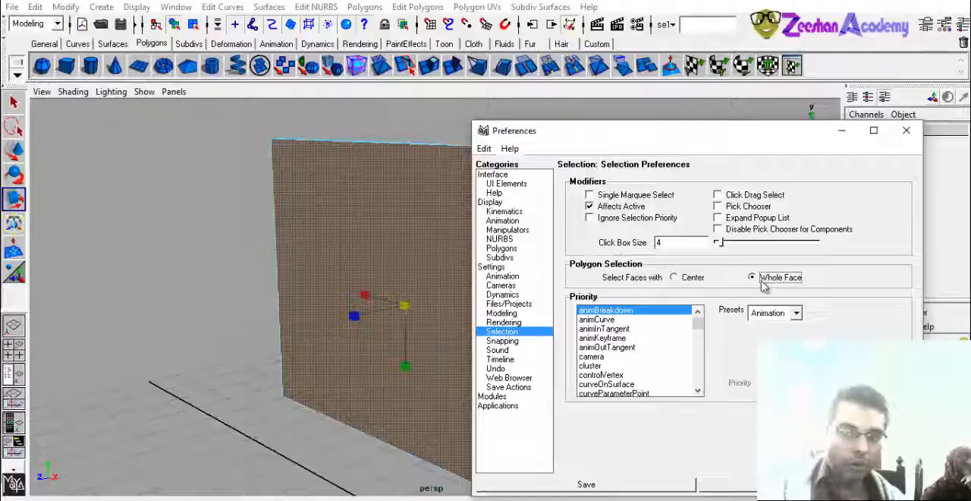
click(687, 476)
- Clear the selection, put the slab in face selection mode and pick its large face anywhere on its surface
click(645, 310)
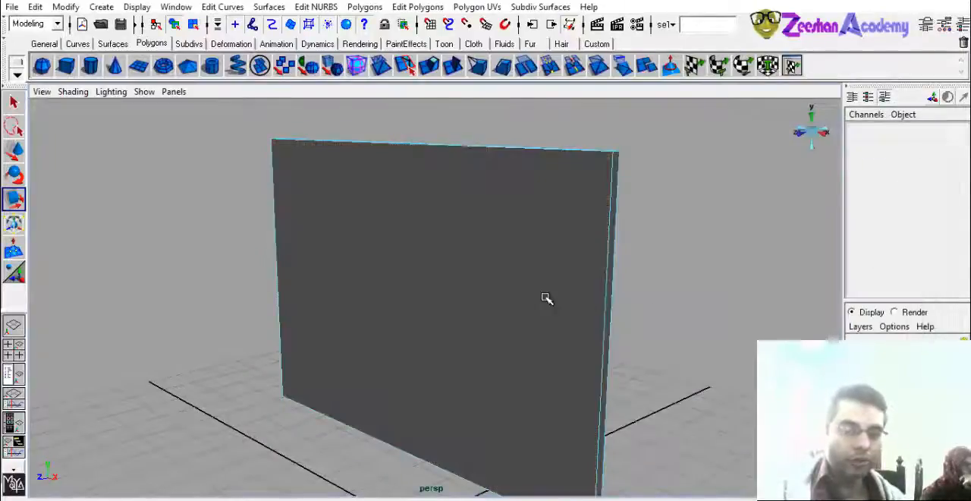
right_click(545, 286)
right_drag(546, 286, 570, 272)
click(513, 260)
right_drag(512, 259, 512, 295)
click(484, 289)
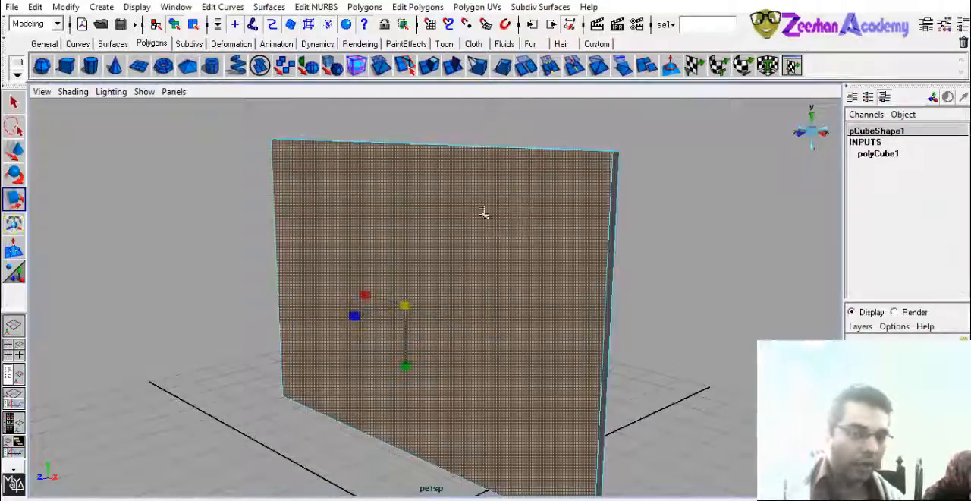
- Select the slab's narrow side face, reselect its large face and inspect it from another angle
click(616, 215)
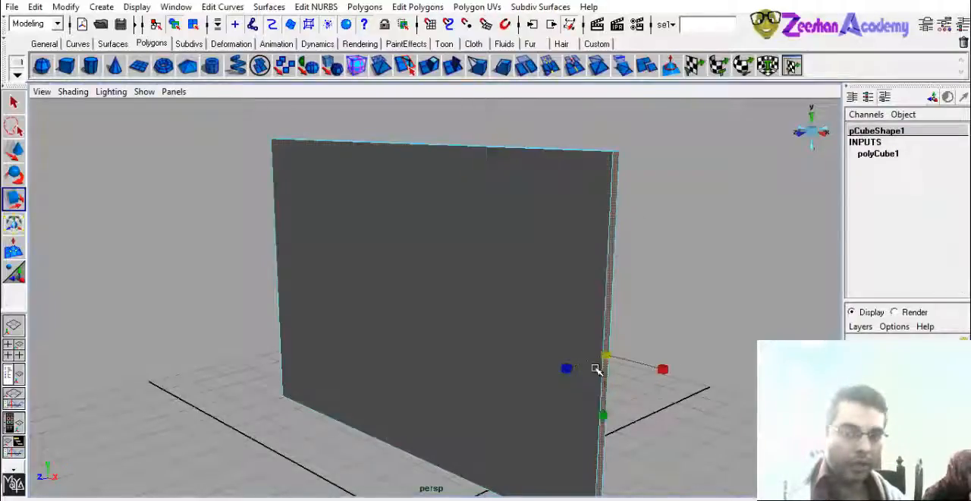
click(528, 195)
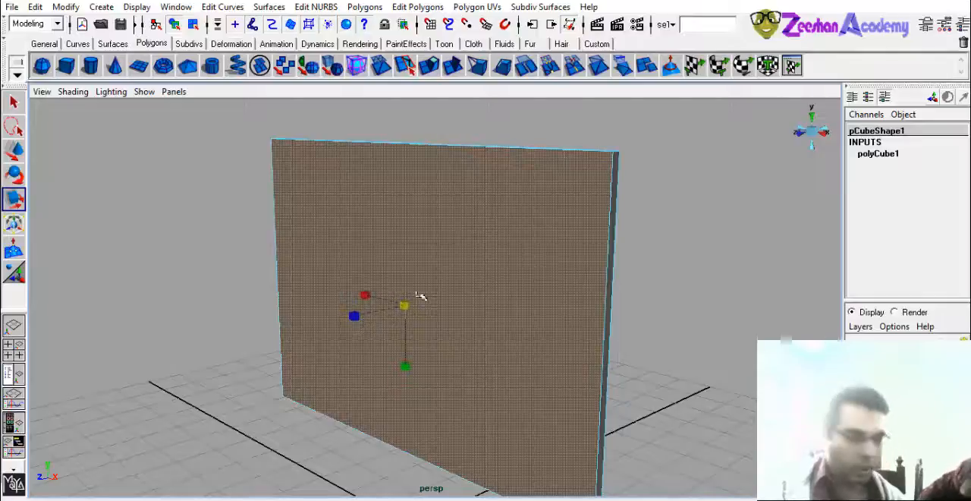
alt+drag(372, 297, 455, 284)
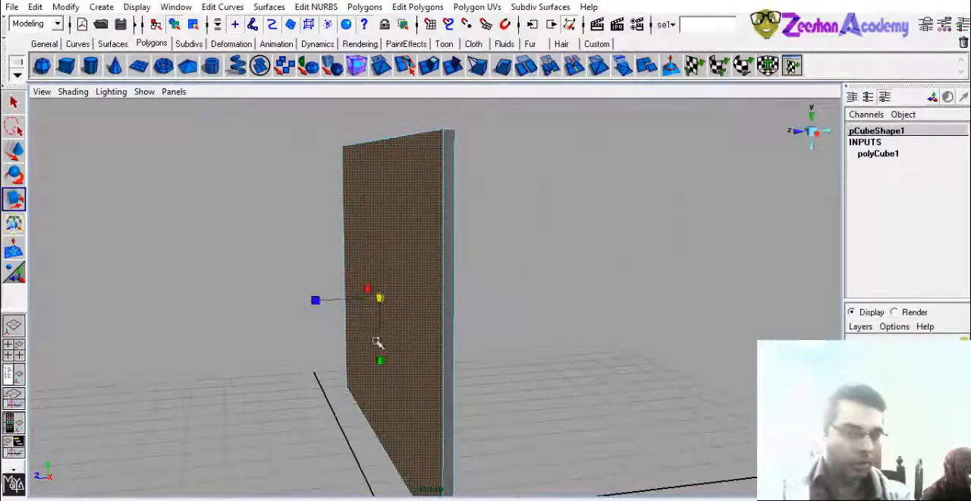
alt+drag(377, 342, 453, 310)
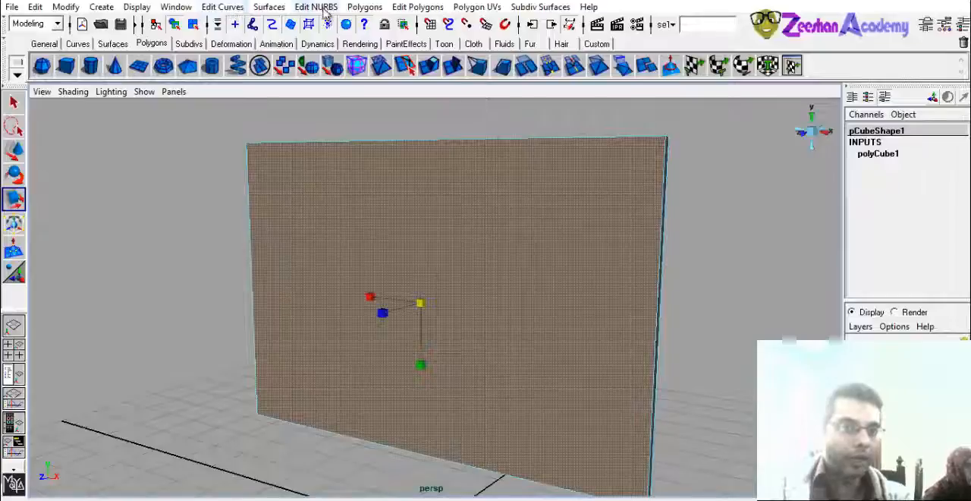
- Apply Extrude Face to the slab's large face and try its manipulator handles, undoing the vertical move
click(365, 7)
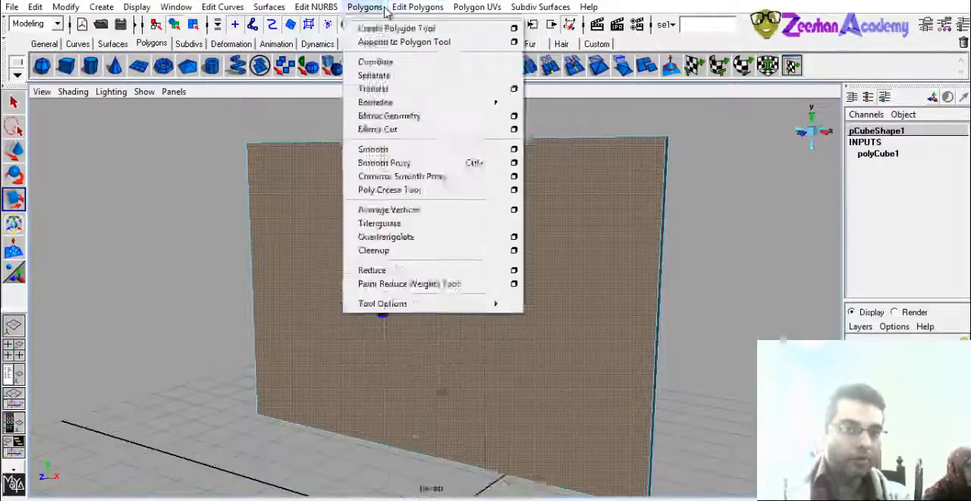
mouse_move(417, 7)
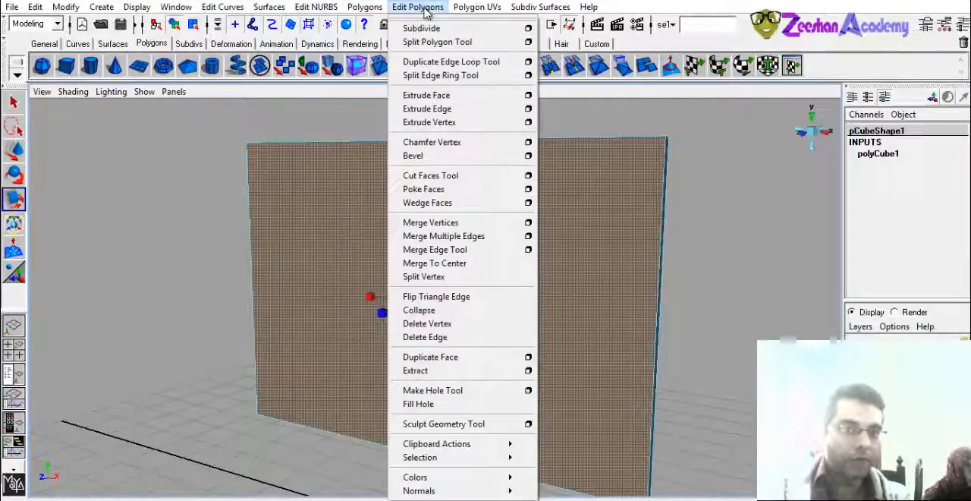
click(440, 98)
alt+drag(448, 250, 425, 258)
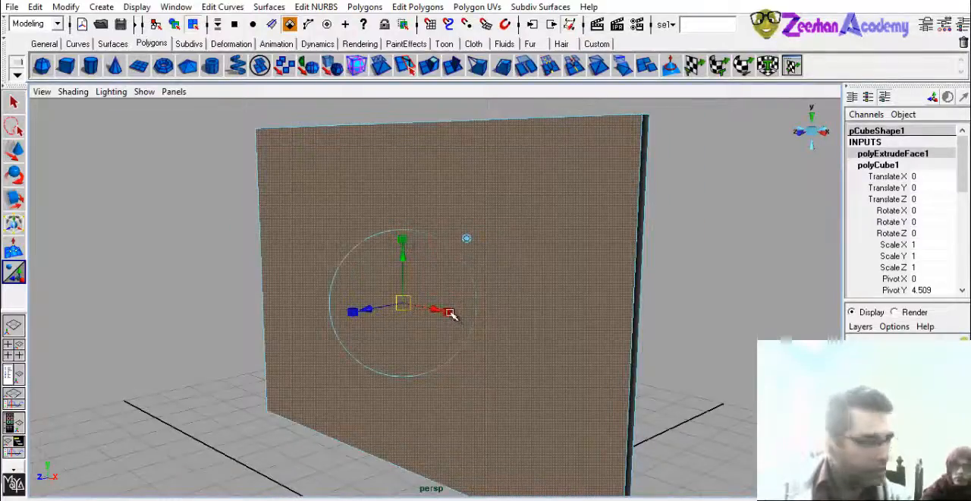
click(353, 314)
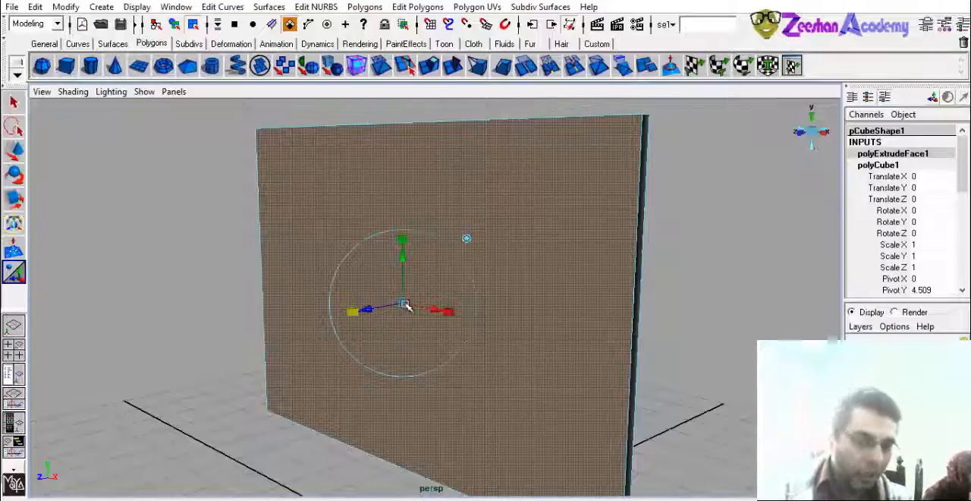
click(405, 260)
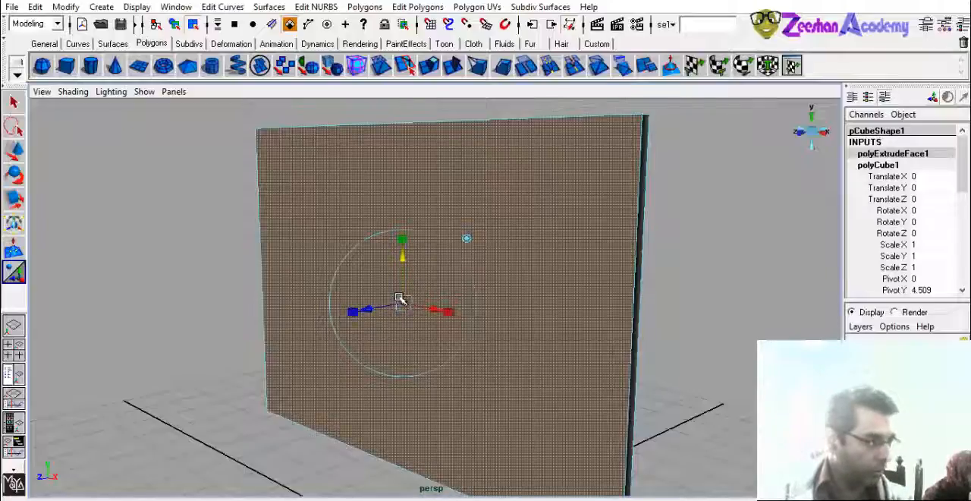
drag(406, 260, 359, 355)
key(ctrl+z)
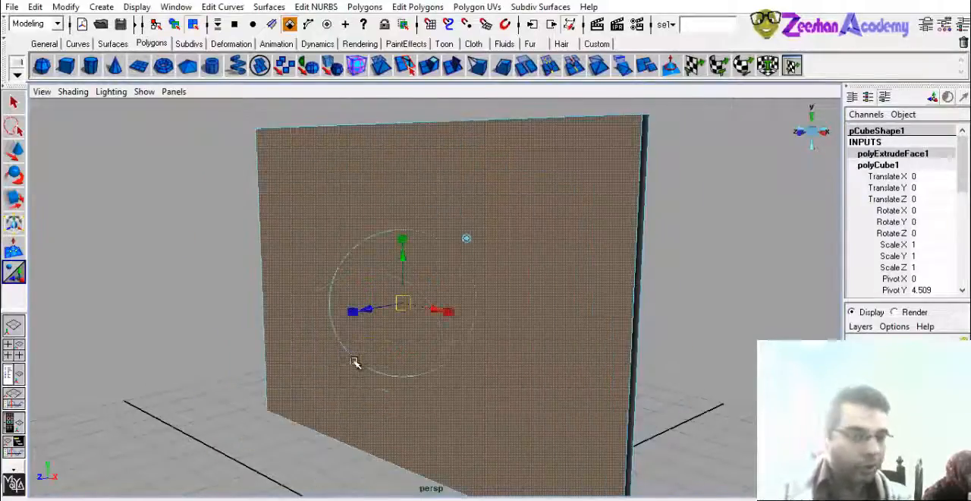
- Scale the slab's extruded face uniformly inward, leaving a narrow frame around it
click(353, 313)
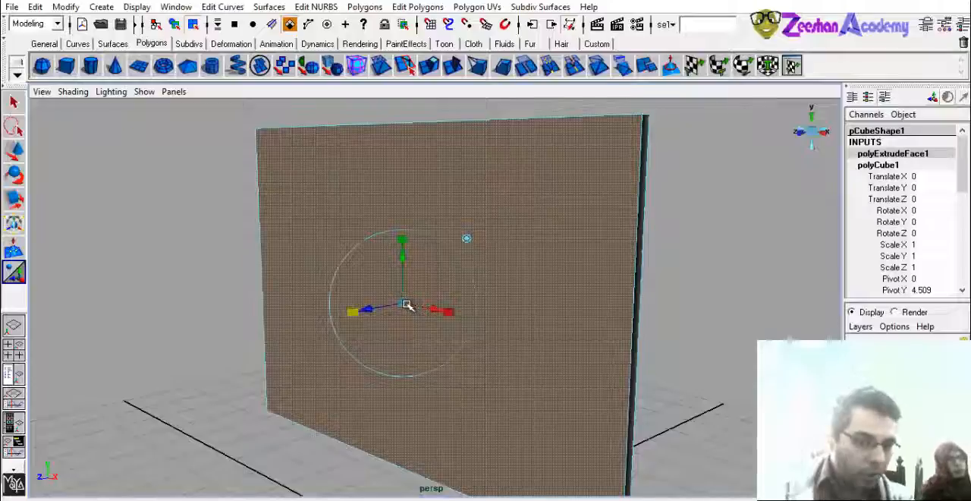
drag(405, 302, 452, 199)
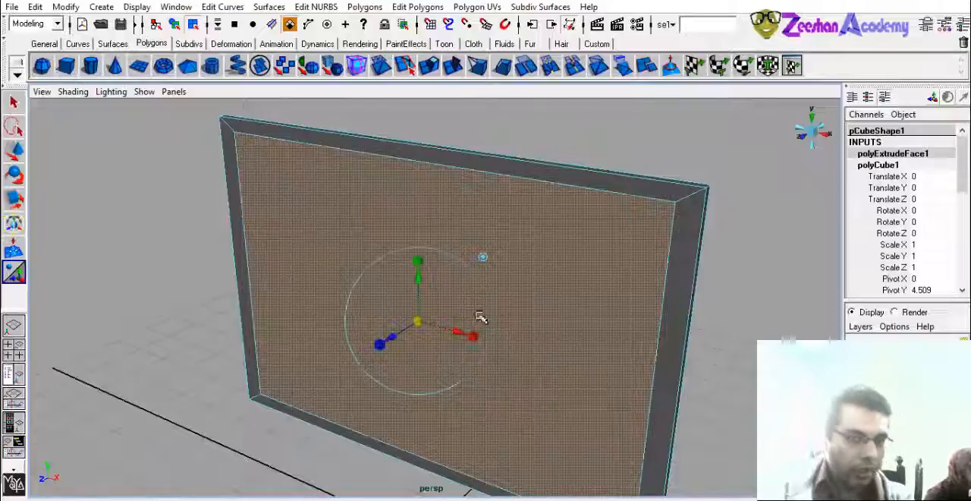
alt+drag(481, 318, 402, 315)
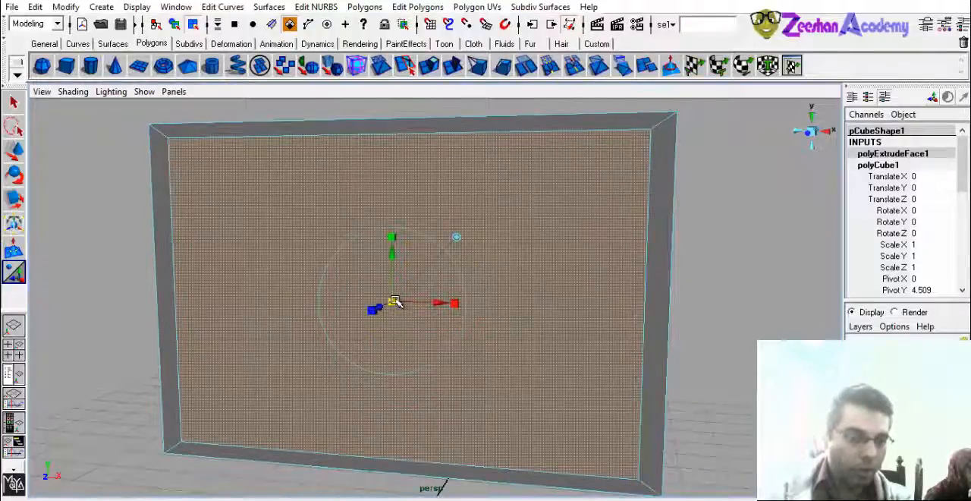
alt+drag(397, 303, 615, 173)
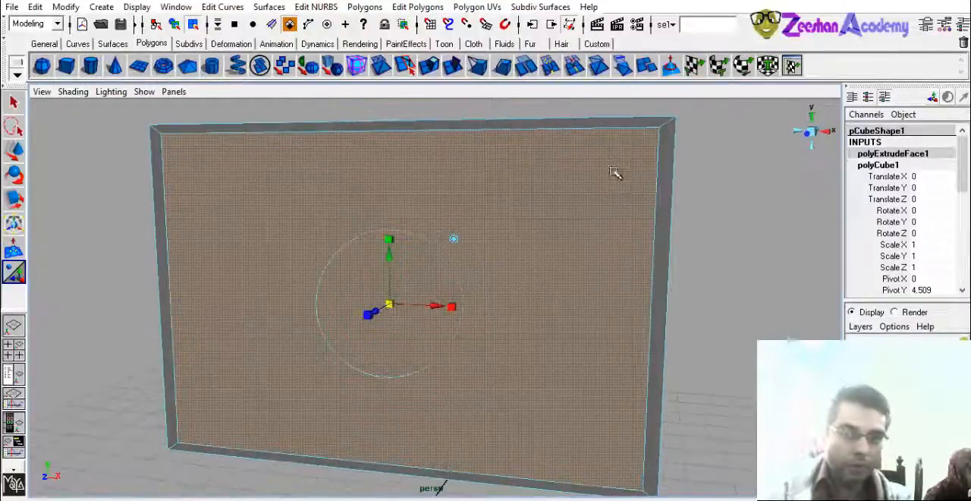
- Select the inset face's bottom edge and move it upward to make the frame's lower border taller
scroll(241, 296, down, 3)
alt+middle_drag(240, 296, 218, 206)
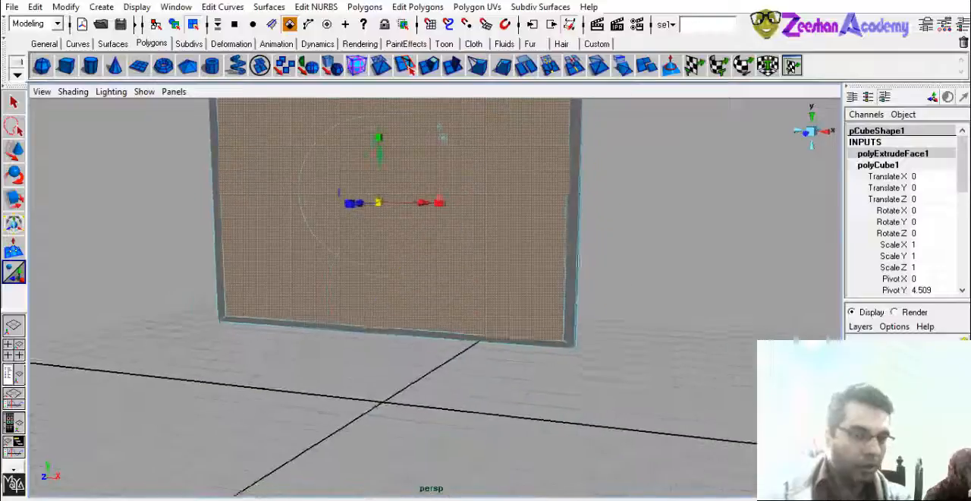
alt+drag(427, 275, 396, 276)
alt+middle_drag(397, 276, 381, 354)
mouse_move(354, 381)
alt+mouse_down()
mouse_move(337, 375)
mouse_move(357, 387)
alt+mouse_up()
right_drag(355, 288, 339, 267)
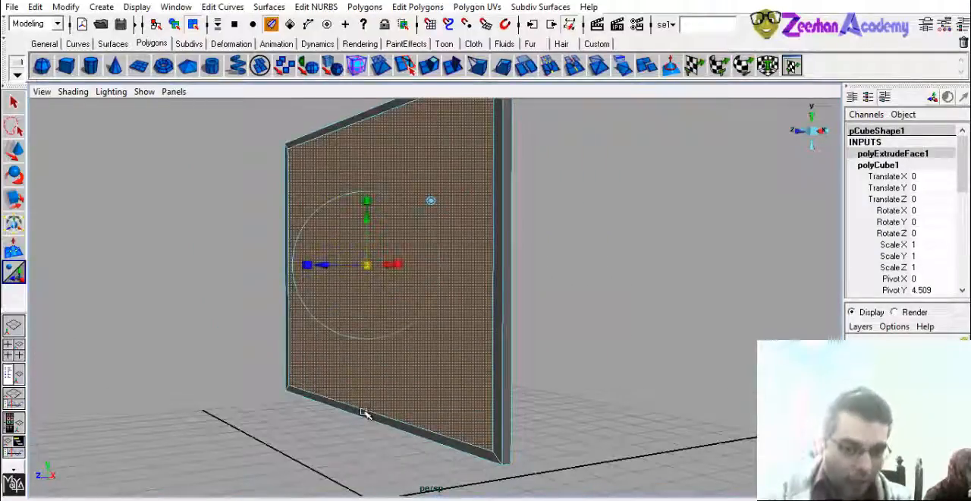
click(364, 412)
alt+drag(364, 412, 324, 299)
key(w)
alt+middle_drag(339, 306, 339, 351)
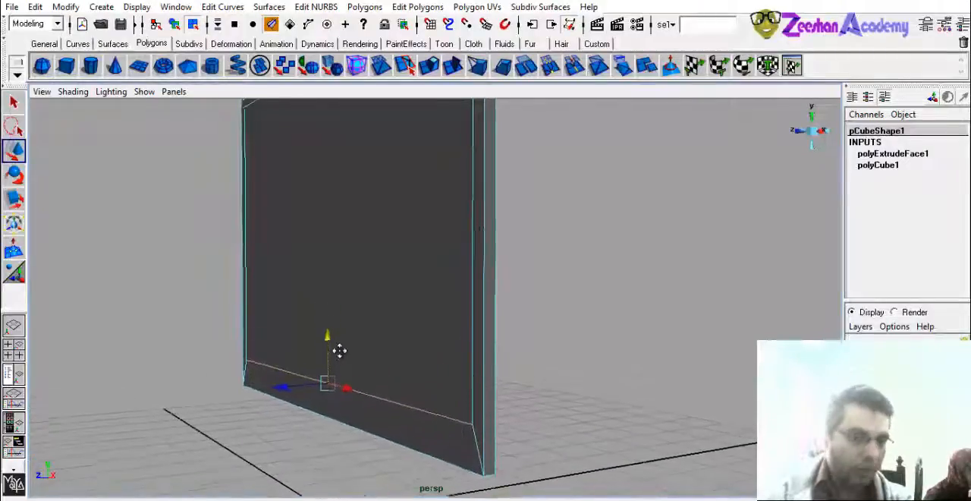
alt+drag(303, 398, 341, 273)
- Select the slab's inset face, apply Extrude Face again and push it slightly into the slab to form a recess
right_drag(339, 271, 344, 306)
click(411, 343)
alt+drag(412, 342, 342, 340)
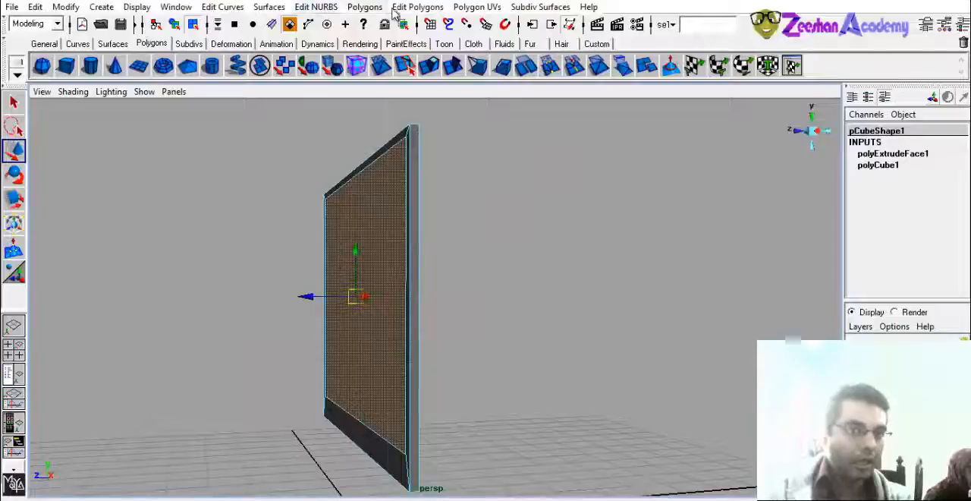
click(362, 7)
mouse_move(416, 6)
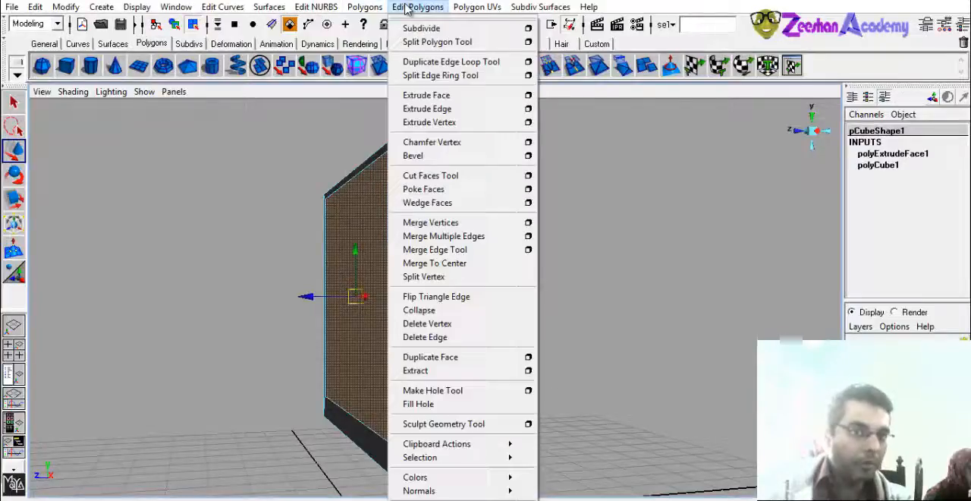
click(448, 103)
alt+right_drag(316, 296, 326, 369)
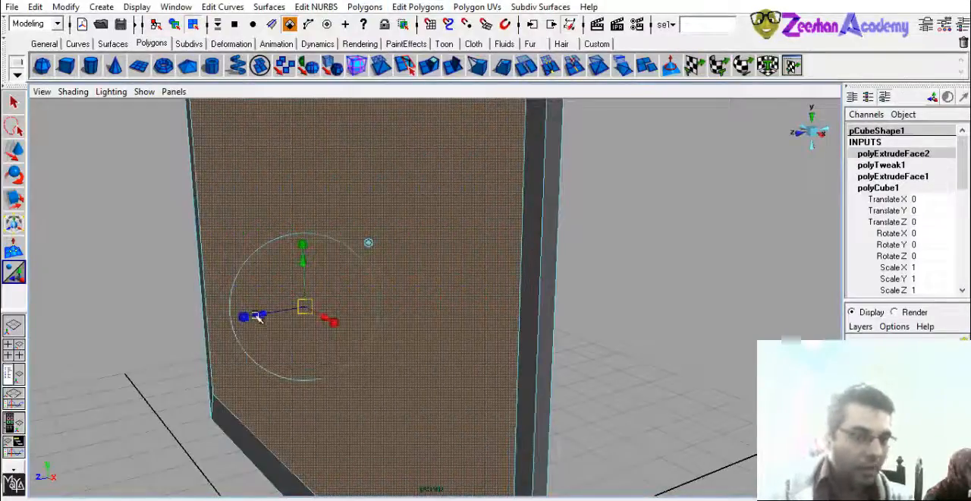
drag(262, 316, 267, 329)
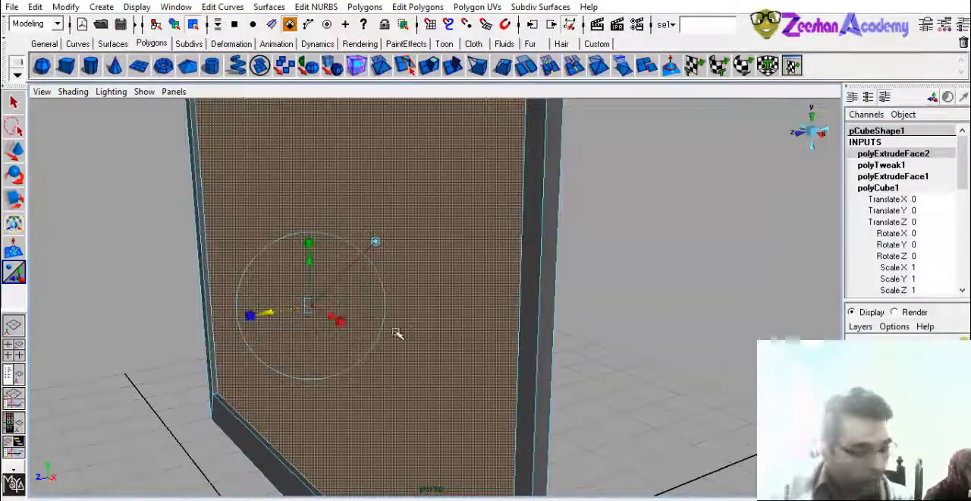
- Examine the depth of the recessed face along the frame up close and return the slab to object selection mode
alt+right_drag(414, 328, 303, 333)
alt+drag(303, 333, 325, 330)
alt+right_drag(325, 331, 365, 364)
alt+drag(364, 364, 267, 315)
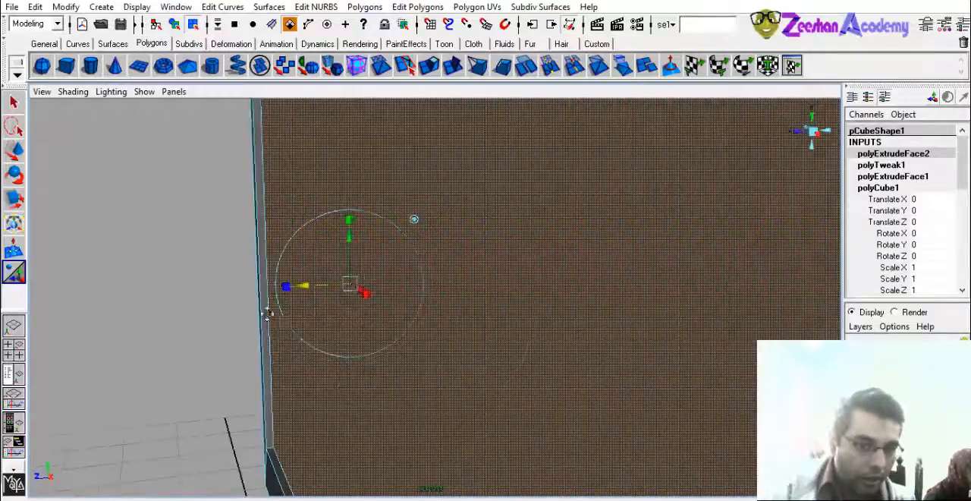
alt+middle_drag(267, 314, 380, 372)
drag(425, 347, 418, 347)
alt+drag(393, 345, 405, 344)
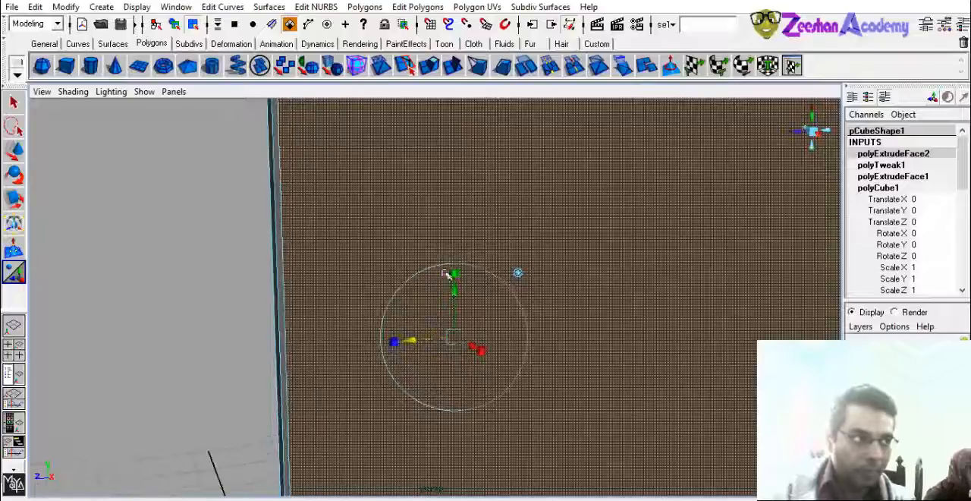
right_drag(453, 223, 487, 200)
alt+drag(564, 281, 537, 276)
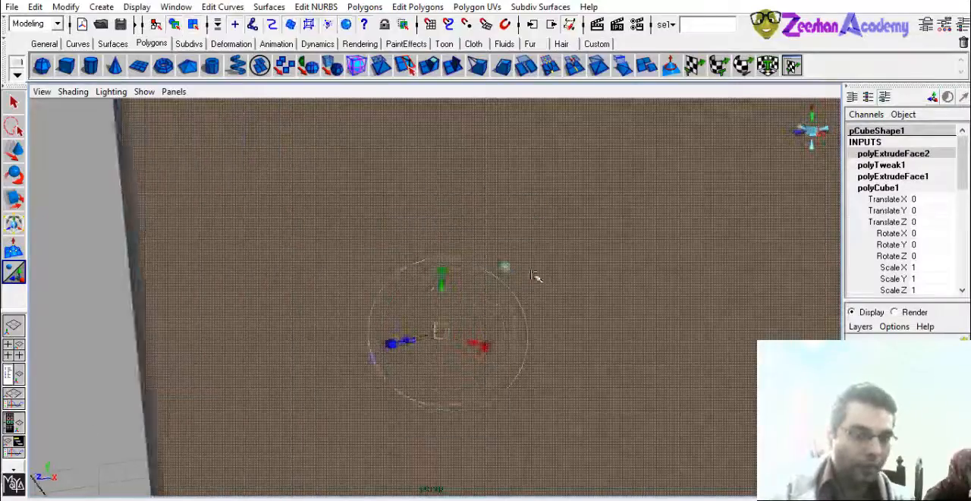
alt+right_drag(631, 304, 487, 347)
alt+middle_drag(487, 347, 379, 329)
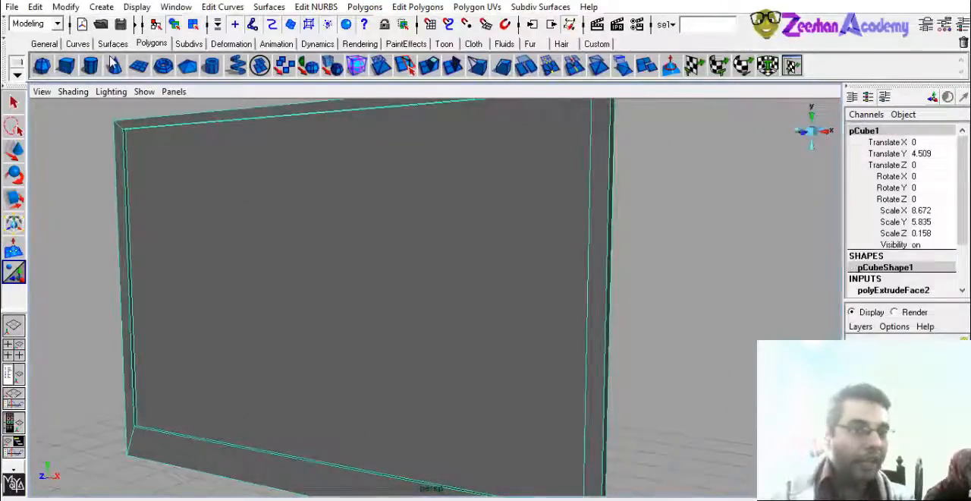
- Create a polygon sphere and move it along the X axis to about 8.6, beside the slab
click(44, 66)
alt+right_drag(725, 391, 673, 402)
alt+middle_drag(673, 402, 462, 382)
key(w)
drag(279, 394, 644, 425)
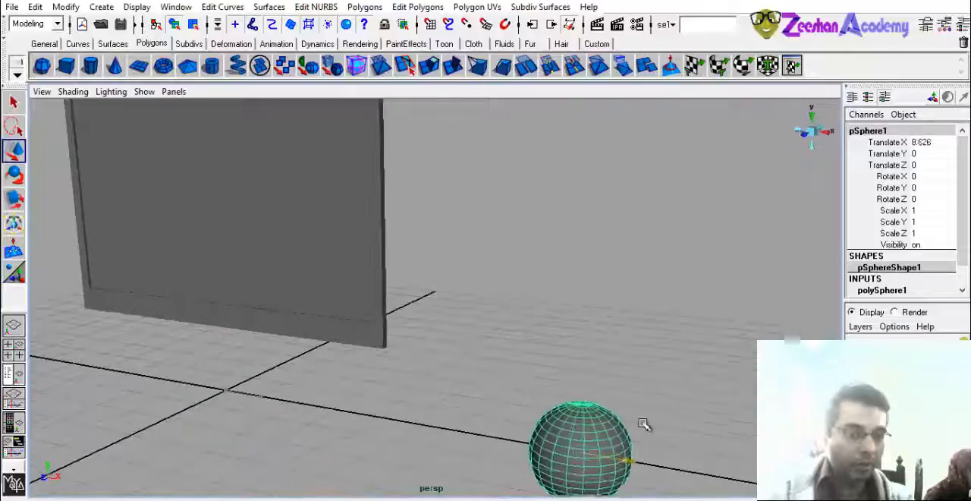
- Raise the sphere to about Y 2.8, scale it uniformly to about 2.13 and shift it to about X 9.8
drag(592, 410, 599, 269)
key(r)
drag(593, 316, 705, 332)
key(w)
drag(639, 321, 642, 330)
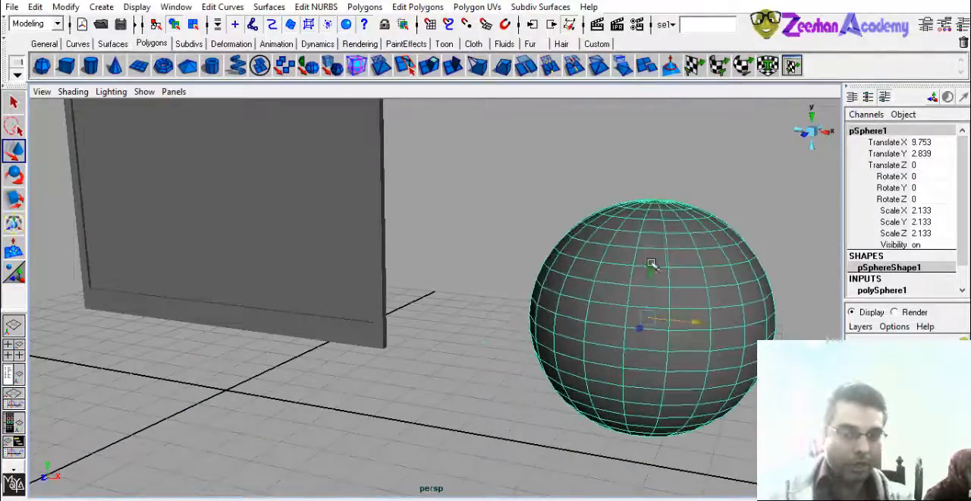
- Put the sphere in face selection mode and select several separate faces spaced around its upper half
alt+drag(651, 263, 557, 326)
right_drag(516, 260, 520, 292)
click(459, 301)
alt+drag(459, 301, 577, 362)
shift+click(581, 368)
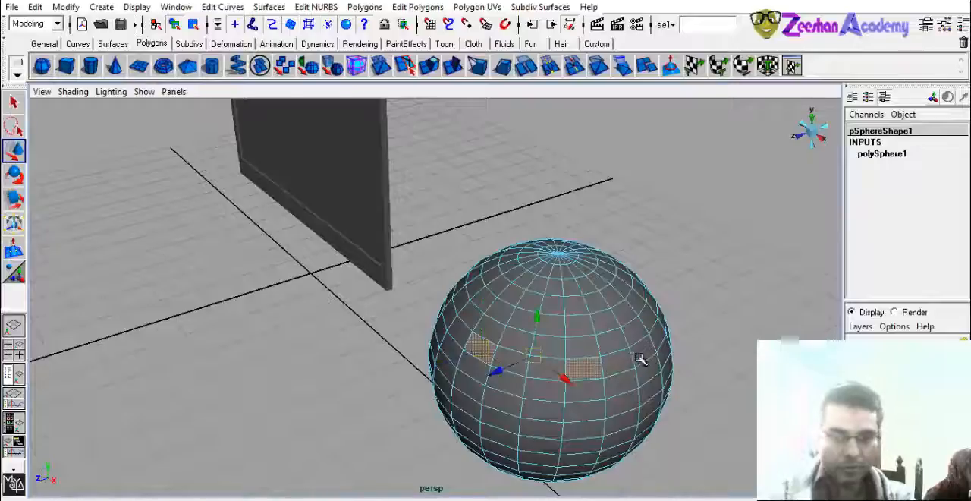
alt+drag(659, 343, 476, 384)
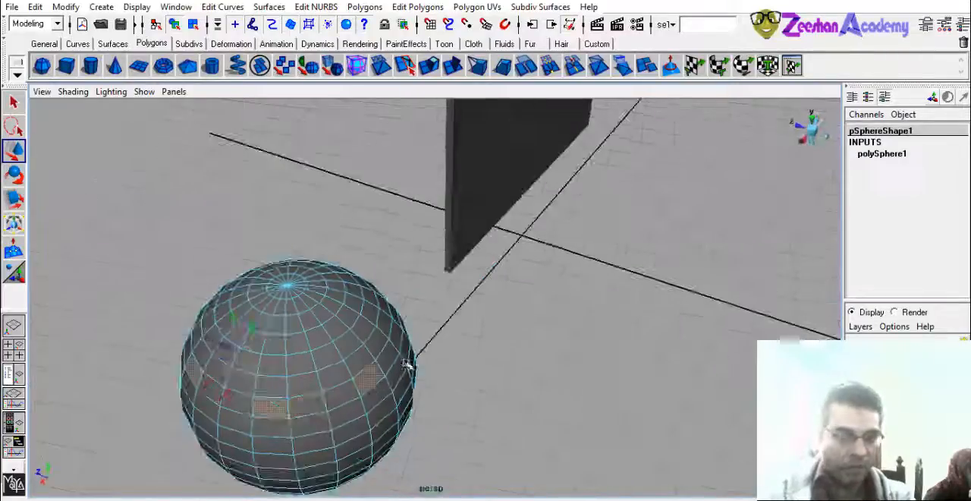
alt+drag(408, 365, 310, 331)
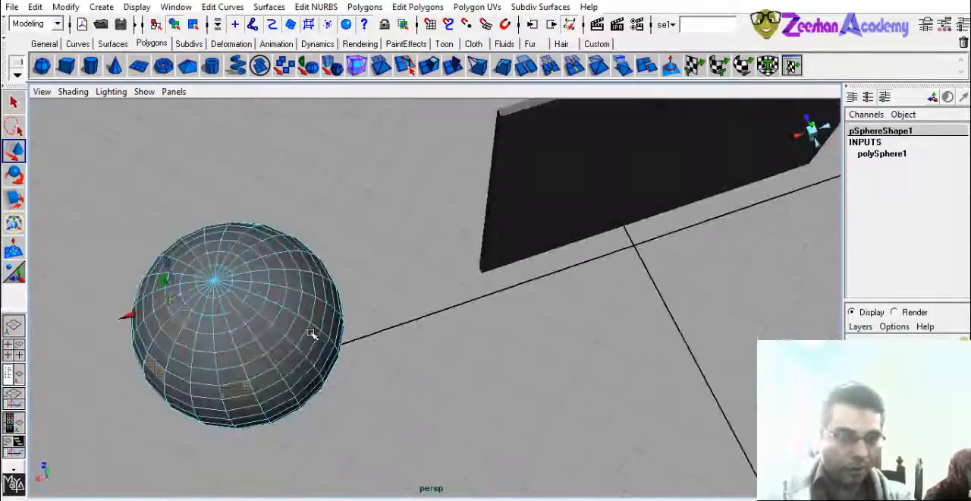
shift+click(267, 371)
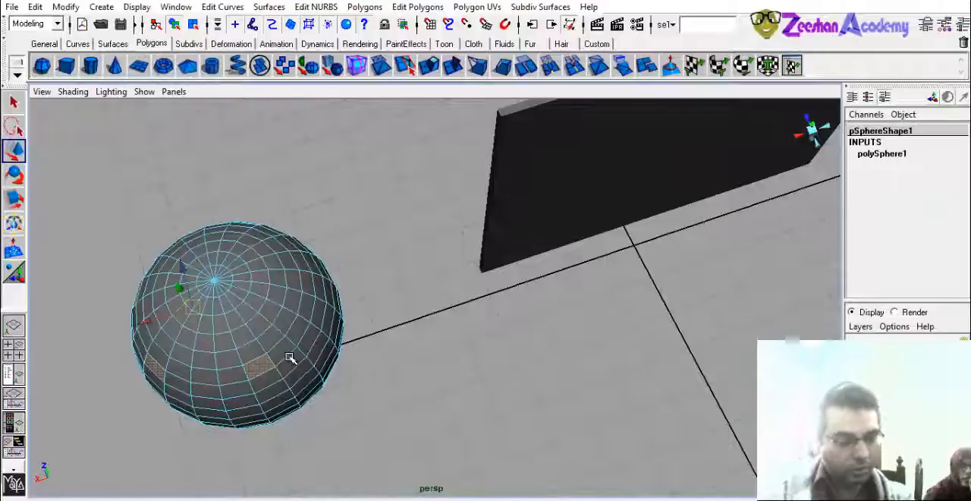
ctrl+click(264, 374)
shift+click(268, 381)
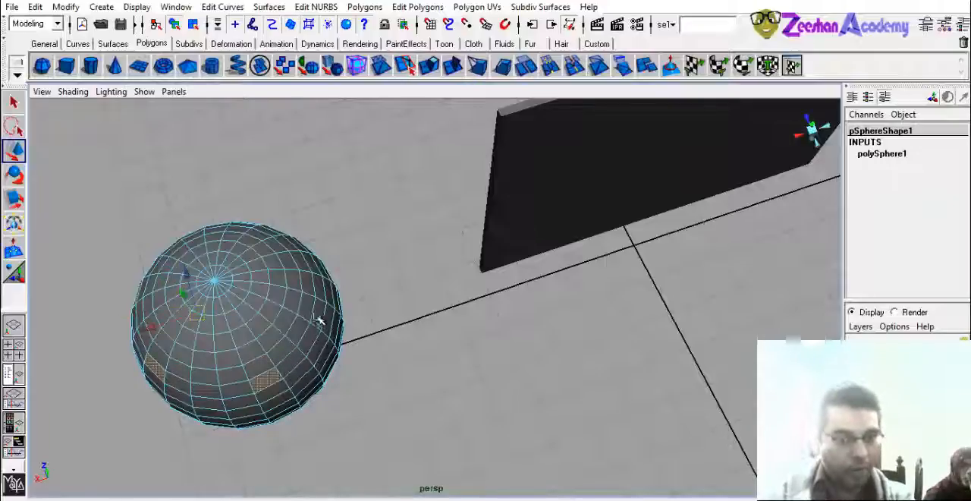
alt+drag(321, 309, 451, 291)
alt+drag(473, 326, 486, 307)
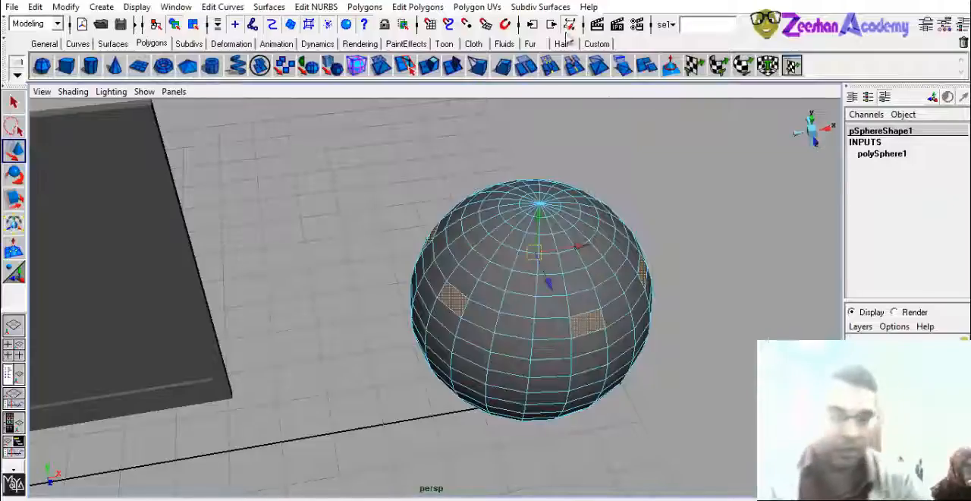
- Extrude the sphere's selected faces together and pull them outward into long rectangular arms
alt+drag(497, 191, 289, 302)
alt+right_drag(290, 302, 434, 352)
alt+drag(522, 306, 612, 336)
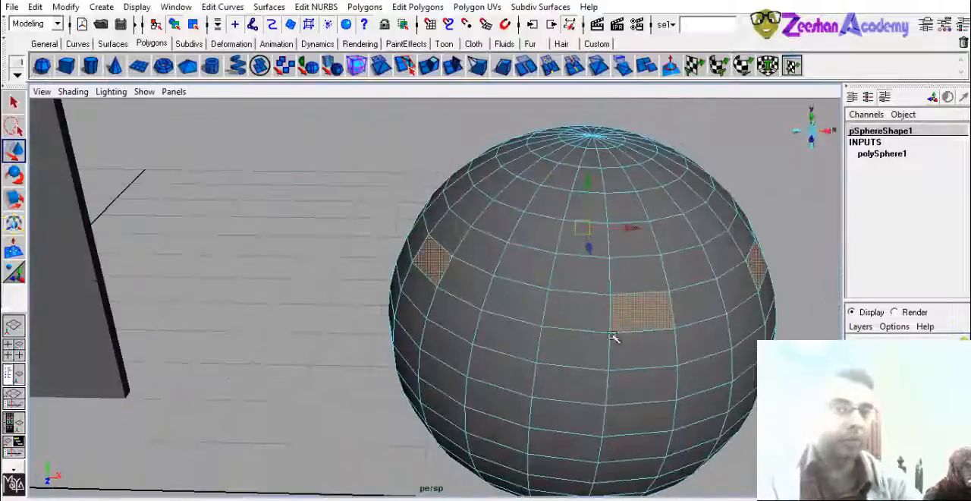
click(430, 67)
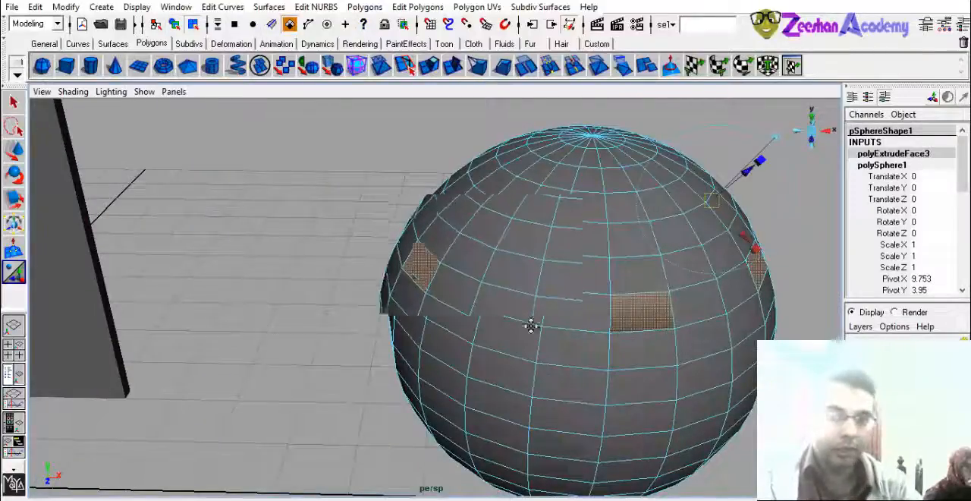
alt+drag(531, 326, 535, 296)
alt+drag(116, 290, 596, 265)
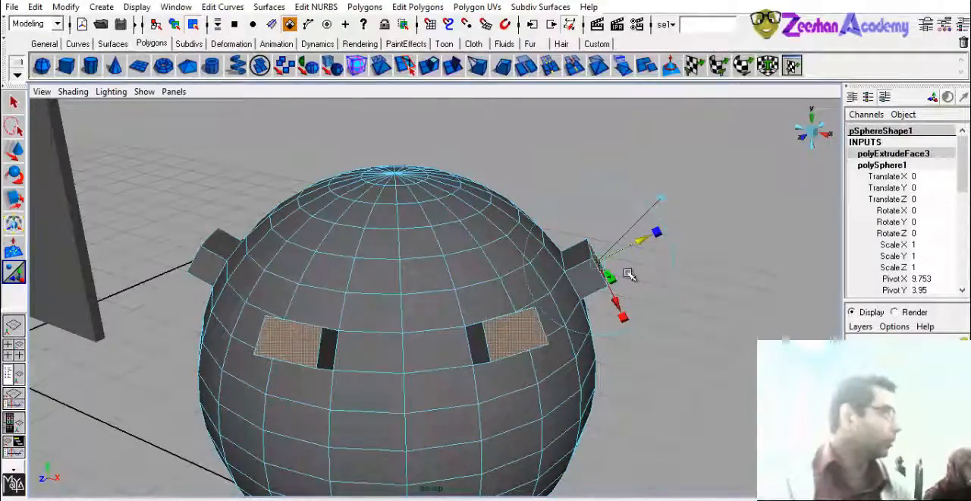
alt+drag(584, 241, 619, 329)
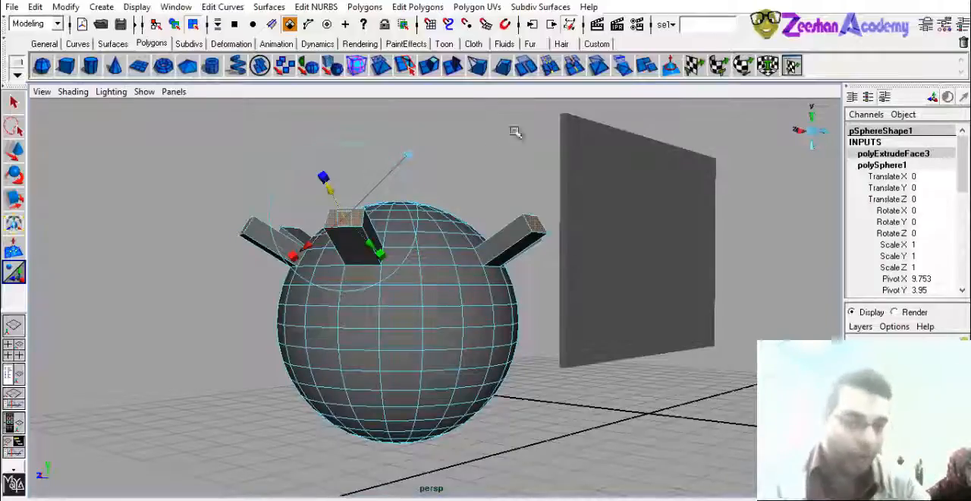
alt+drag(353, 216, 502, 288)
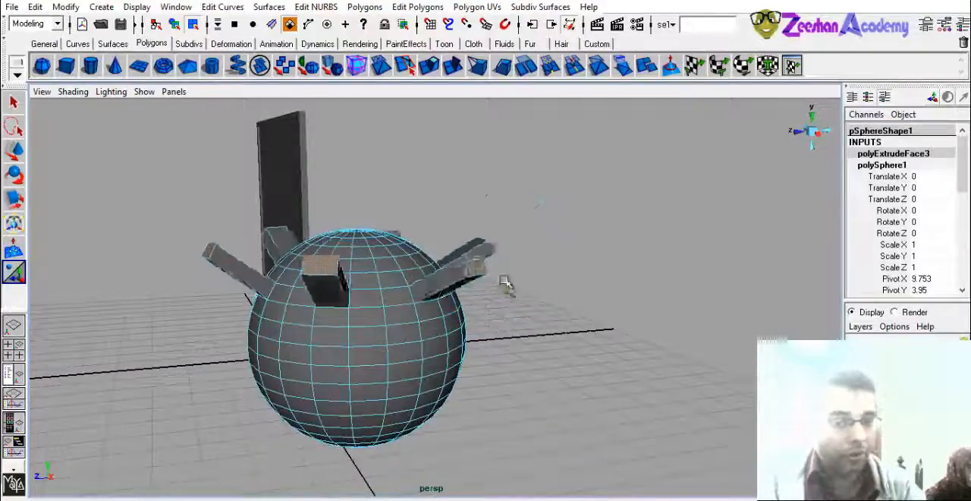
drag(456, 251, 483, 278)
alt+drag(482, 278, 402, 337)
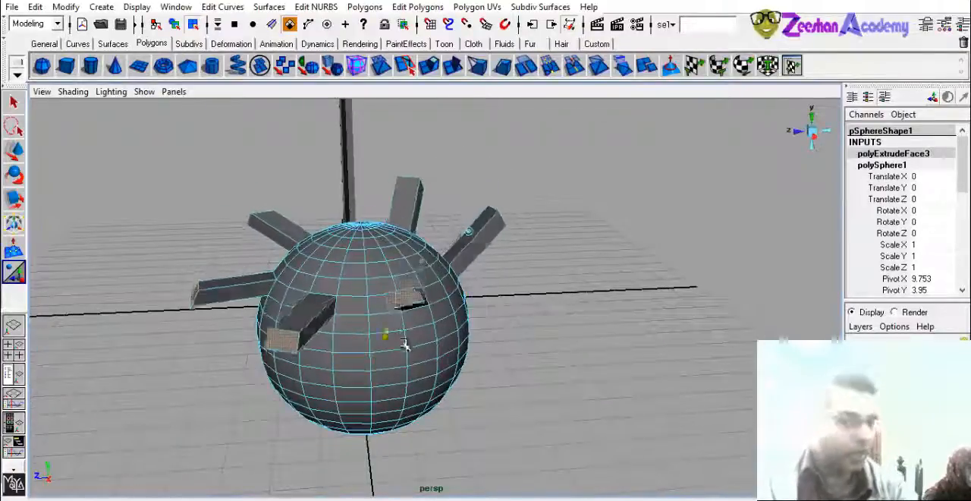
- Tilt the sphere's extruded arms by moving their selected end faces
drag(445, 312, 465, 316)
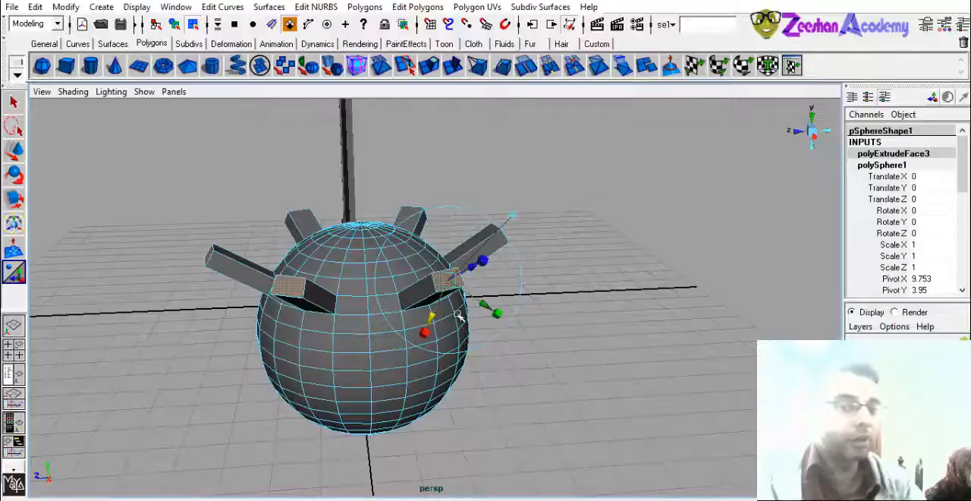
alt+drag(365, 313, 479, 302)
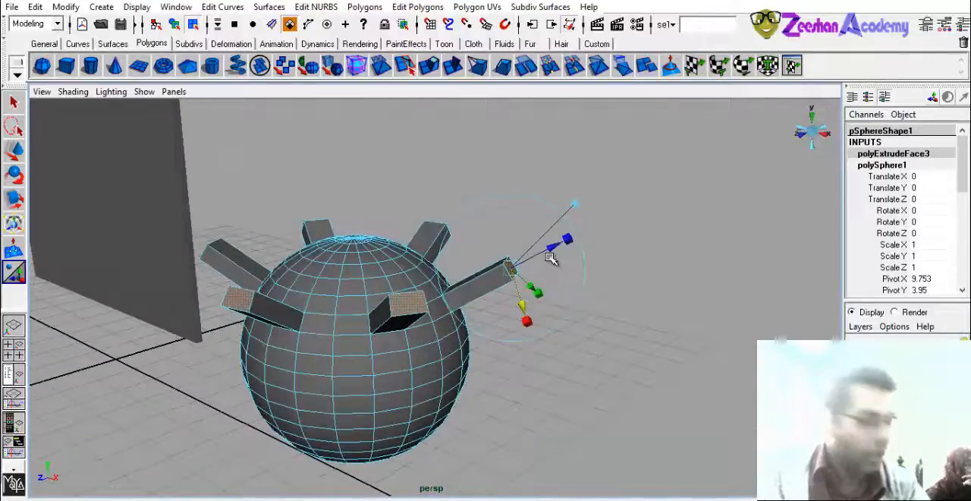
key(w)
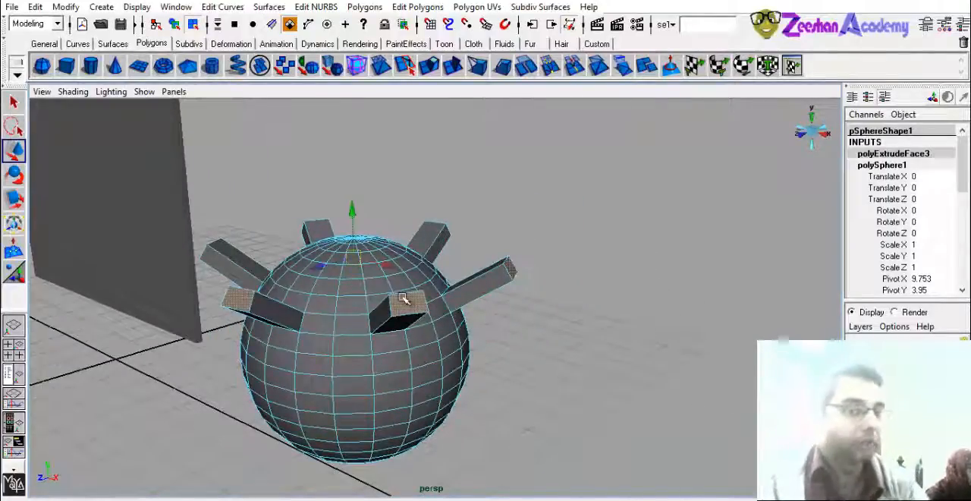
alt+drag(400, 298, 319, 260)
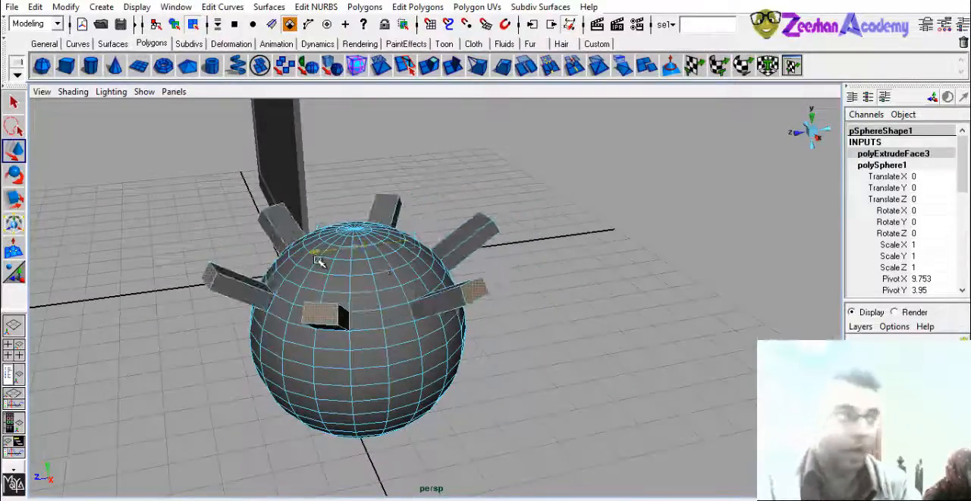
drag(352, 203, 383, 161)
drag(377, 195, 393, 241)
alt+drag(311, 357, 321, 273)
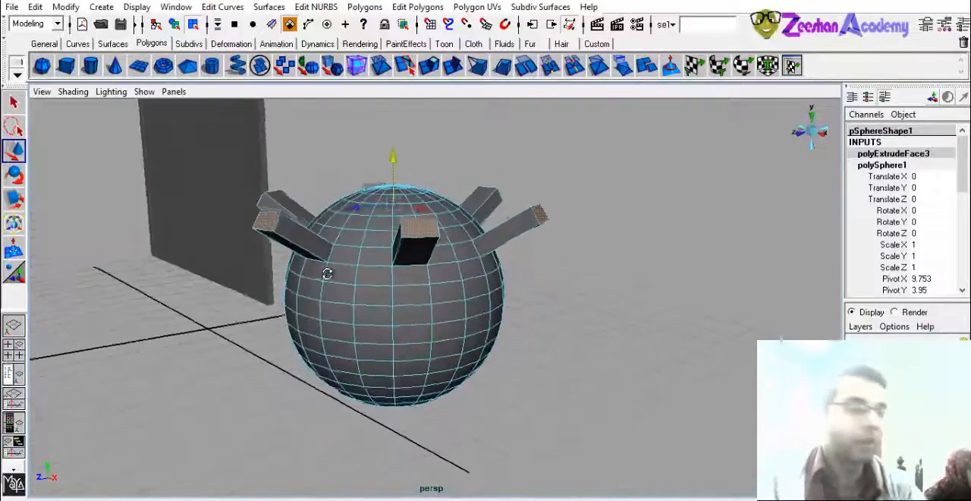
- Put the sphere in face selection mode and select several separate faces spaced around its lower half
right_click(357, 289)
click(361, 321)
alt+drag(354, 319, 325, 340)
click(326, 342)
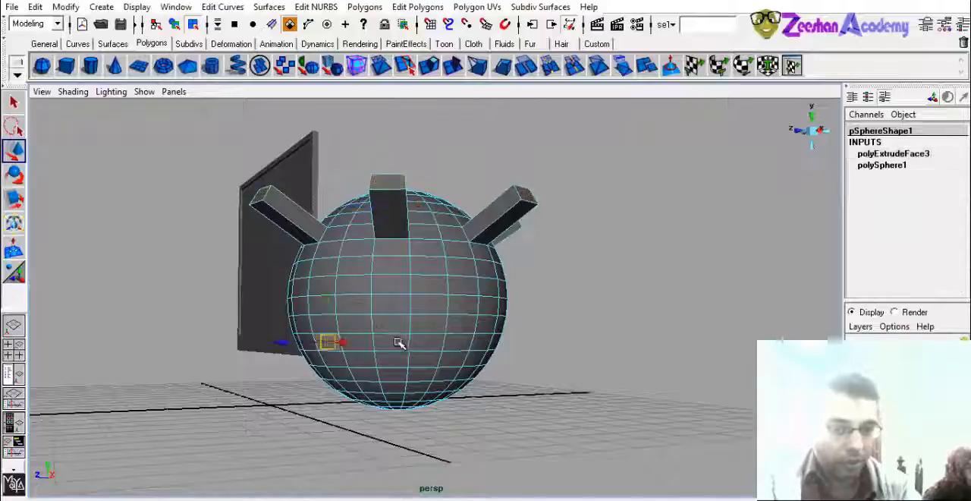
shift+click(399, 343)
alt+drag(467, 361, 531, 356)
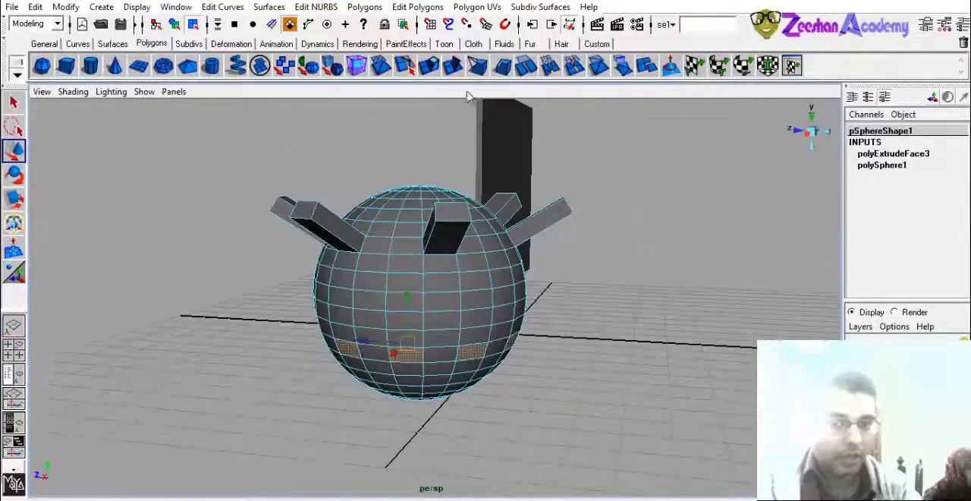
- Extrude the selected lower faces, move their ends into long slanted legs, and return the sphere to object selection
click(430, 65)
alt+drag(364, 301, 485, 336)
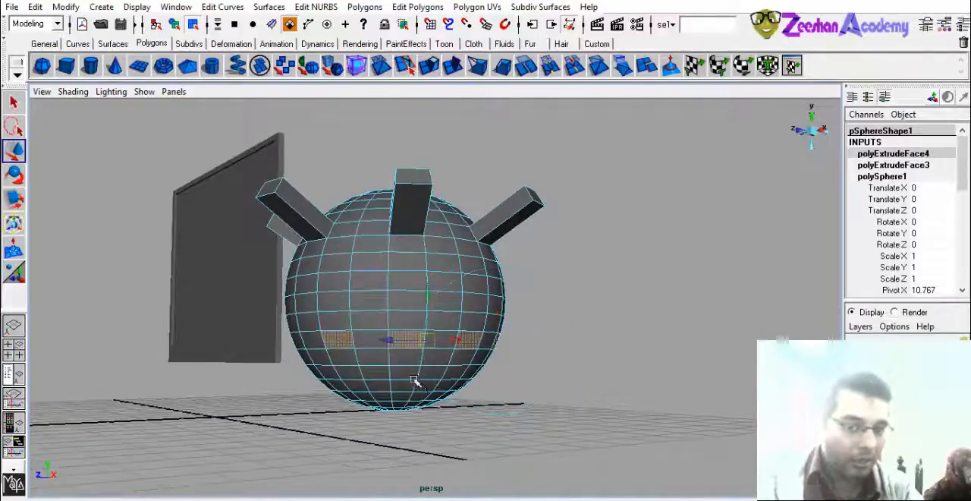
alt+drag(414, 379, 403, 429)
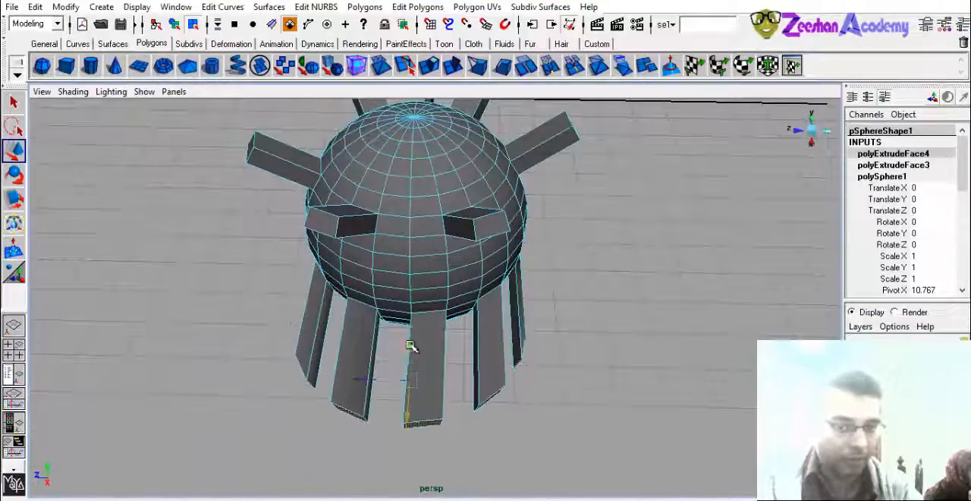
drag(409, 345, 341, 295)
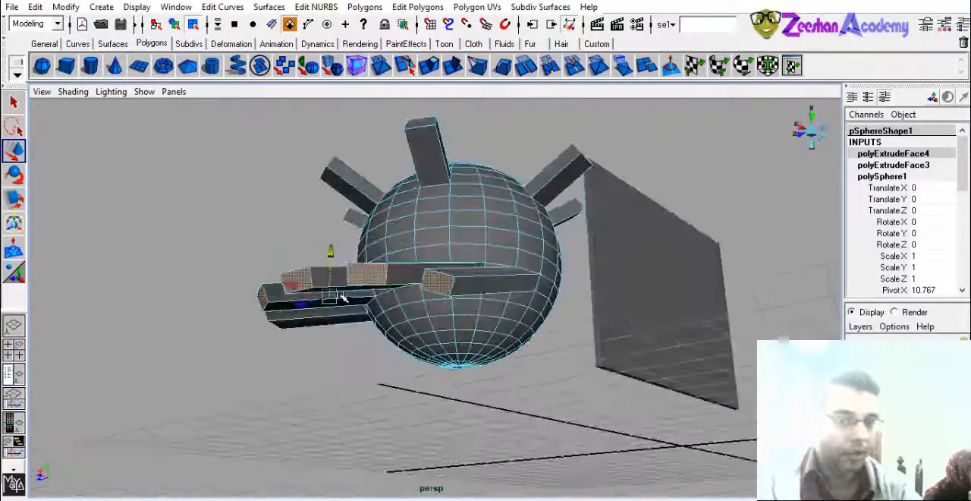
drag(331, 254, 181, 371)
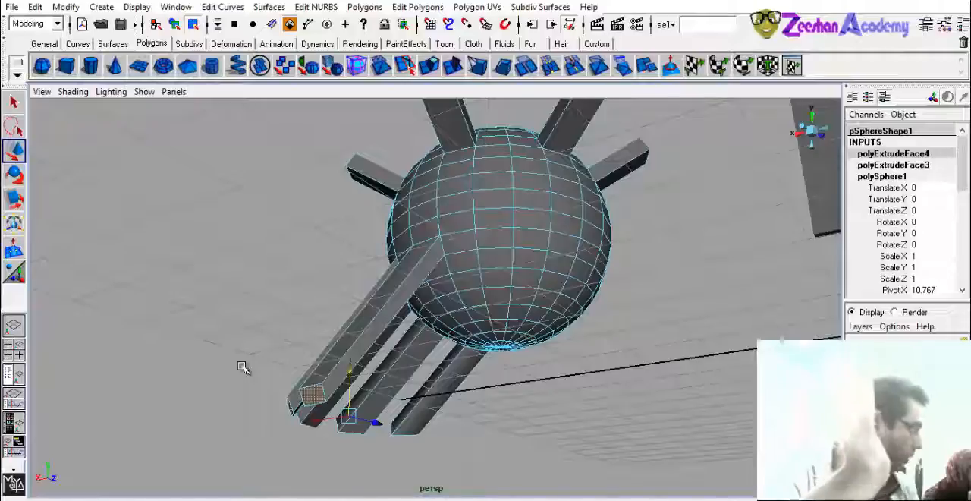
alt+drag(428, 340, 559, 187)
right_drag(559, 187, 593, 167)
alt+drag(480, 242, 458, 281)
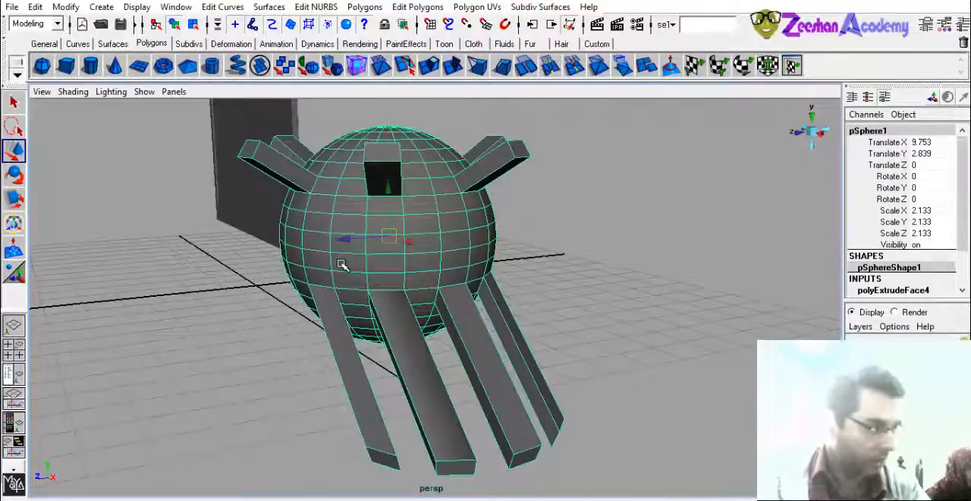
alt+drag(342, 298, 247, 342)
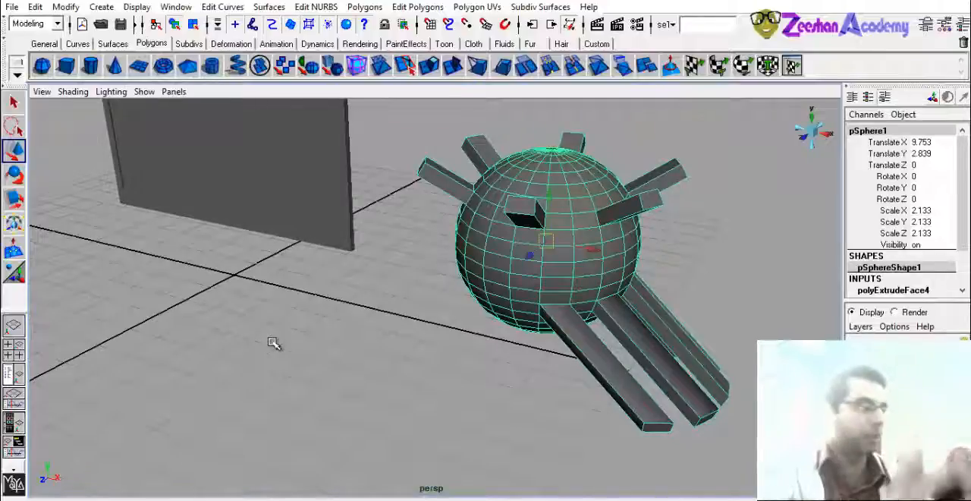
- Select a single face on the side of the sphere, just above the legs, and apply a face extrusion to it
key(t)
alt+drag(419, 251, 516, 238)
right_drag(531, 230, 527, 274)
alt+drag(527, 277, 423, 295)
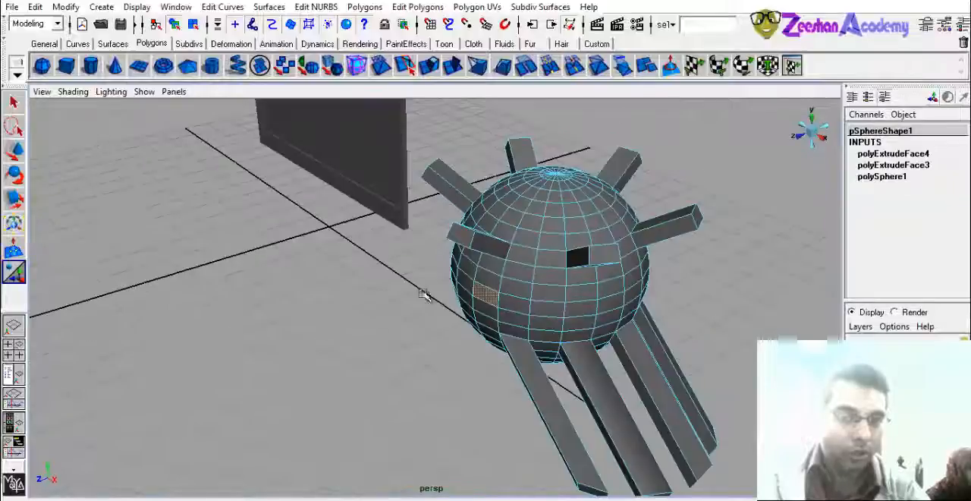
click(437, 64)
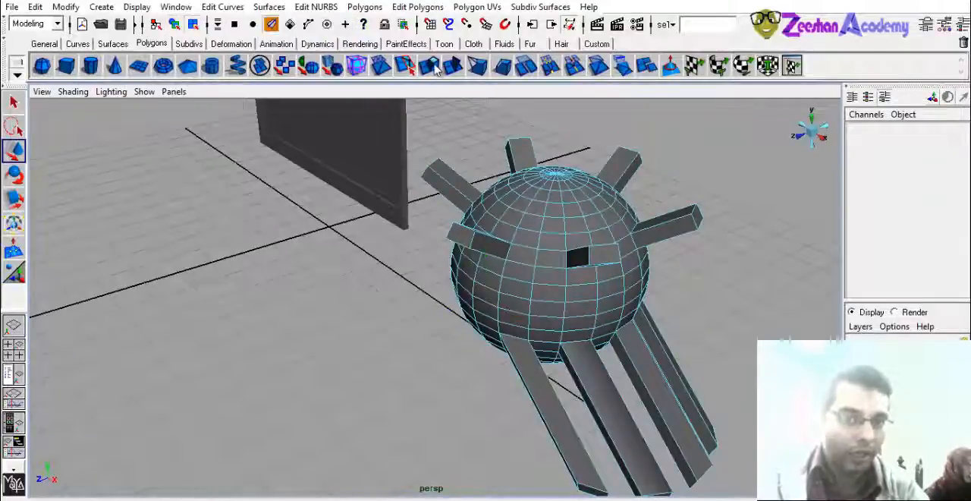
scroll(497, 294, up, 1)
right_drag(496, 288, 501, 323)
click(490, 296)
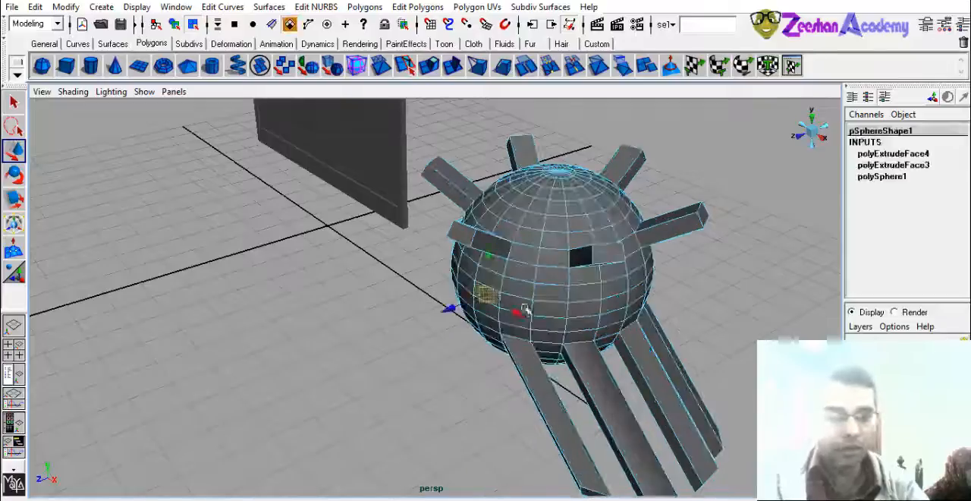
click(442, 70)
alt+drag(486, 357, 522, 387)
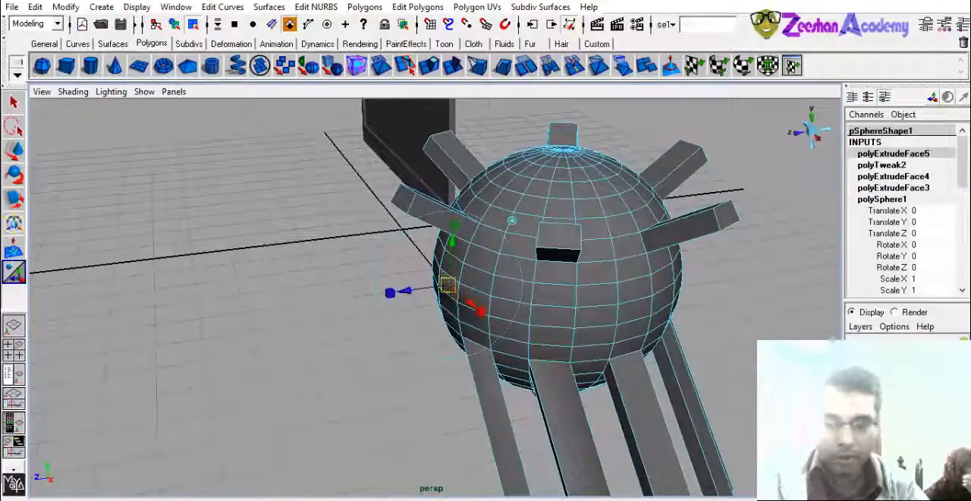
key(alt+Tab)
key(alt+Tab)
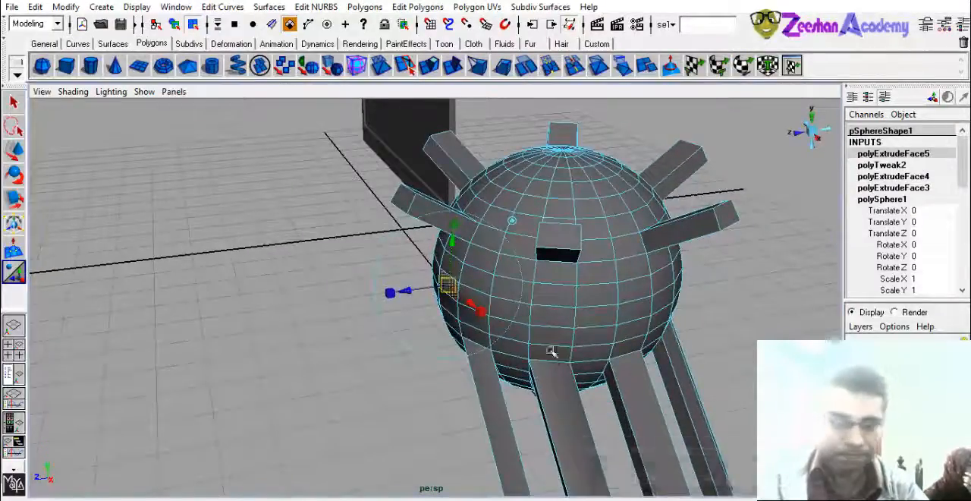
alt+right_drag(552, 351, 605, 371)
key(alt+Tab)
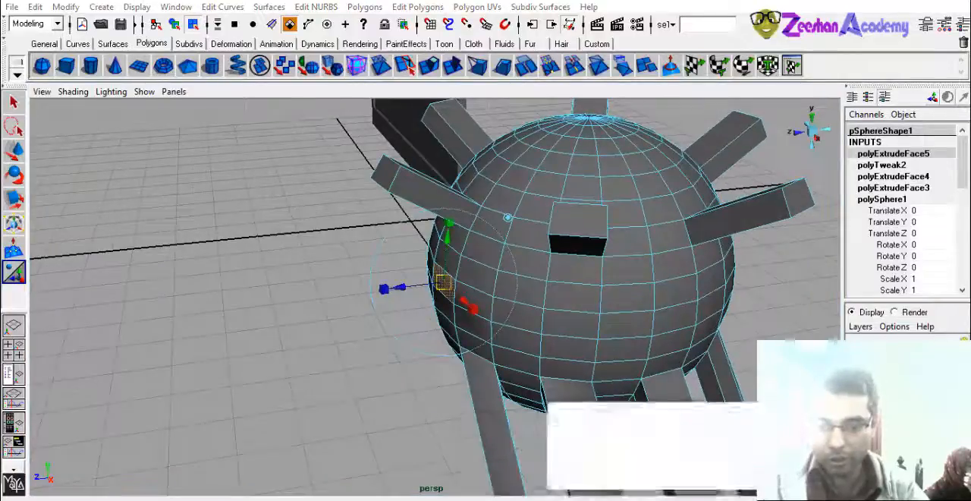
- Pull the sphere's extruded side face straight outward into a long horizontal arm
alt+middle_drag(346, 387, 359, 401)
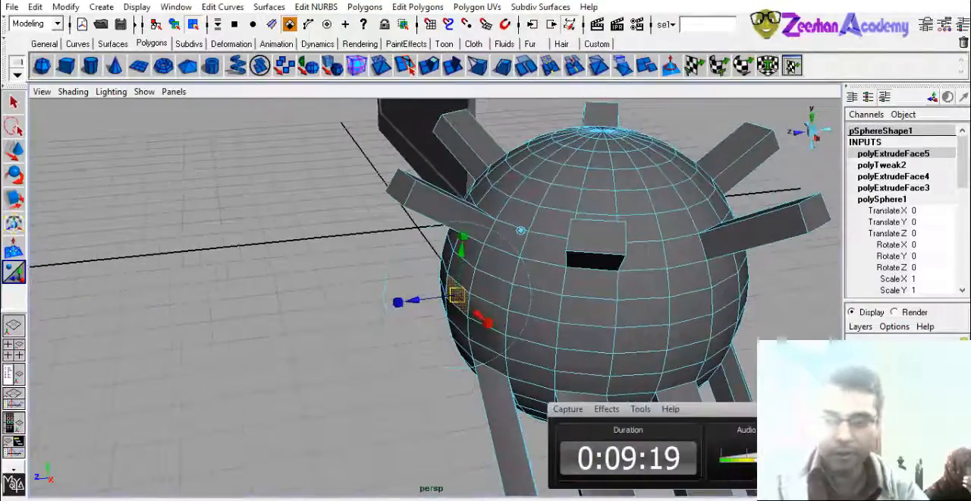
alt+drag(509, 305, 562, 308)
drag(450, 299, 270, 300)
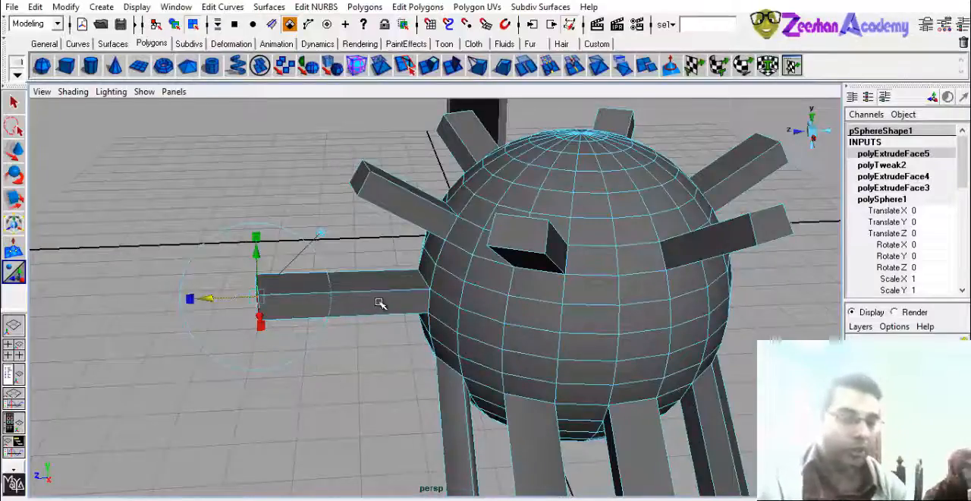
- Delete the test sphere with all its arms and select the framed slab
right_drag(381, 304, 444, 269)
alt+drag(466, 277, 443, 326)
key(Delete)
click(271, 270)
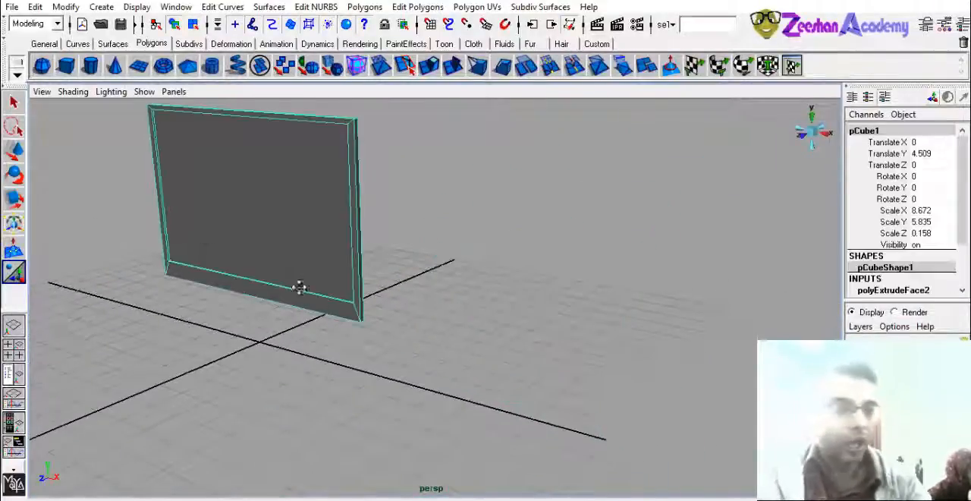
- Examine the framed slab's border and recessed panel from several angles
alt+right_drag(299, 286, 454, 332)
alt+drag(448, 301, 461, 270)
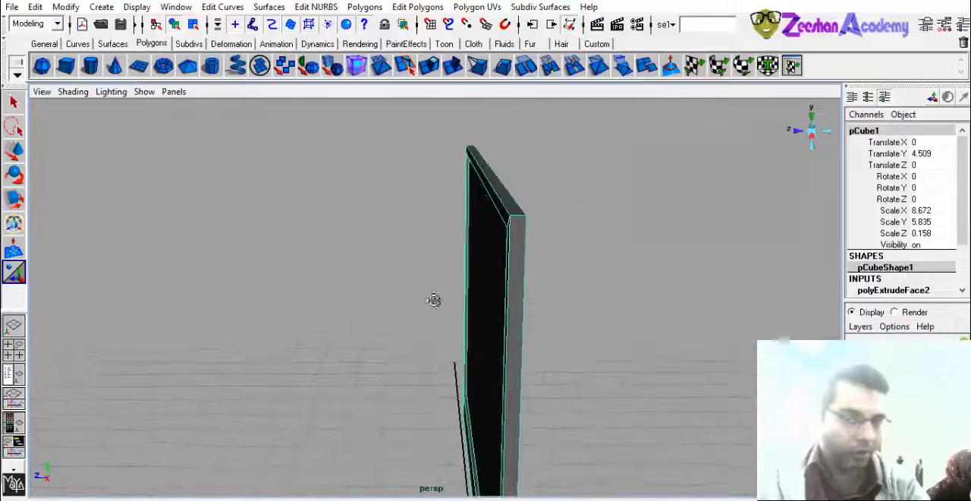
alt+drag(433, 300, 481, 251)
key(w)
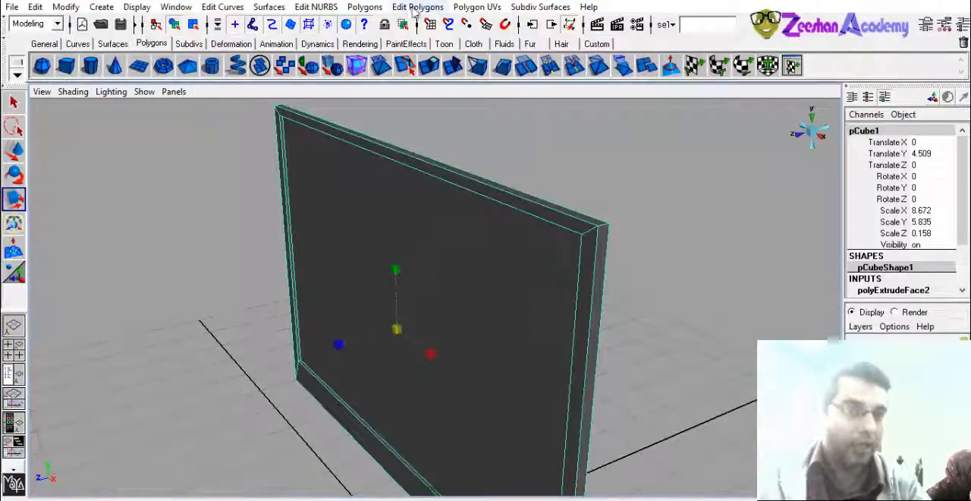
alt+drag(368, 309, 375, 306)
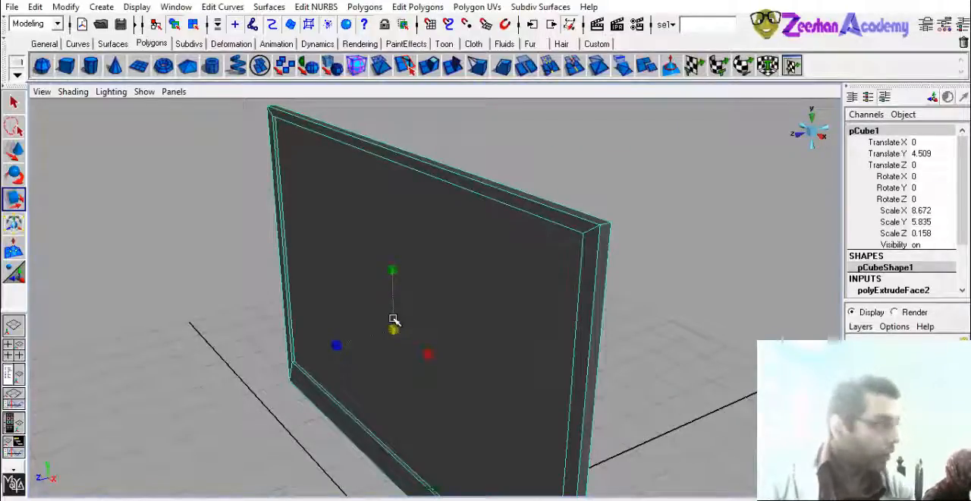
alt+drag(430, 315, 427, 248)
alt+right_drag(428, 247, 714, 303)
alt+drag(447, 237, 466, 341)
alt+middle_drag(490, 303, 484, 425)
alt+right_drag(529, 284, 464, 254)
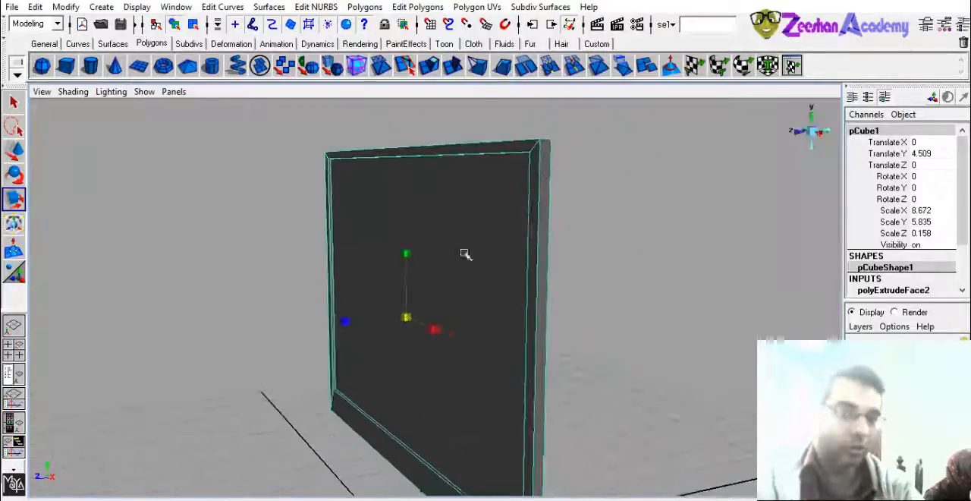
alt+drag(463, 253, 523, 253)
alt+middle_drag(496, 250, 476, 227)
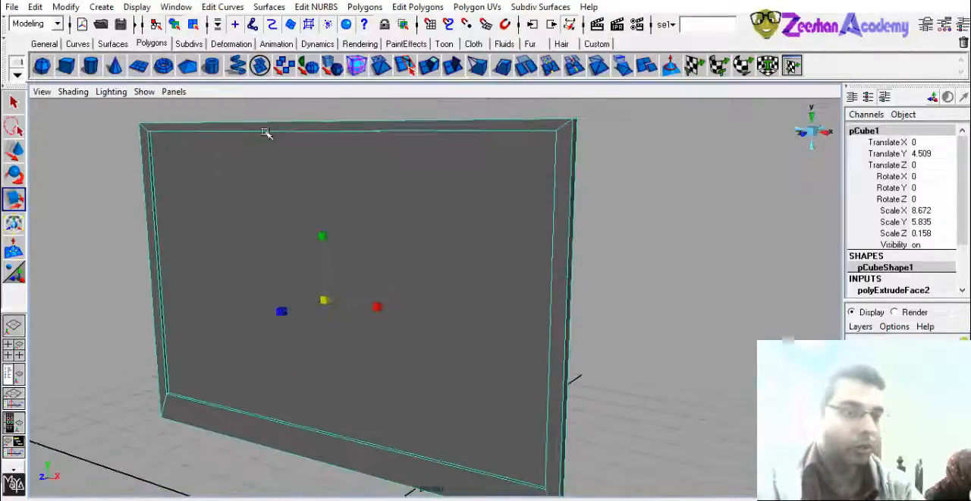
- Put the slab in edge selection mode and select the inner frame edges around the recessed panel
click(718, 244)
alt+drag(718, 244, 480, 294)
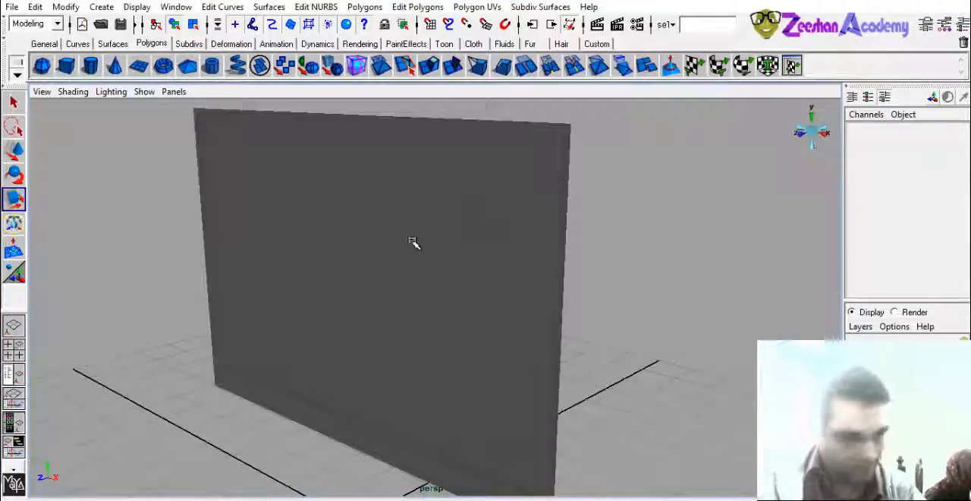
right_drag(408, 226, 407, 163)
alt+middle_drag(422, 256, 410, 195)
alt+right_drag(410, 195, 399, 397)
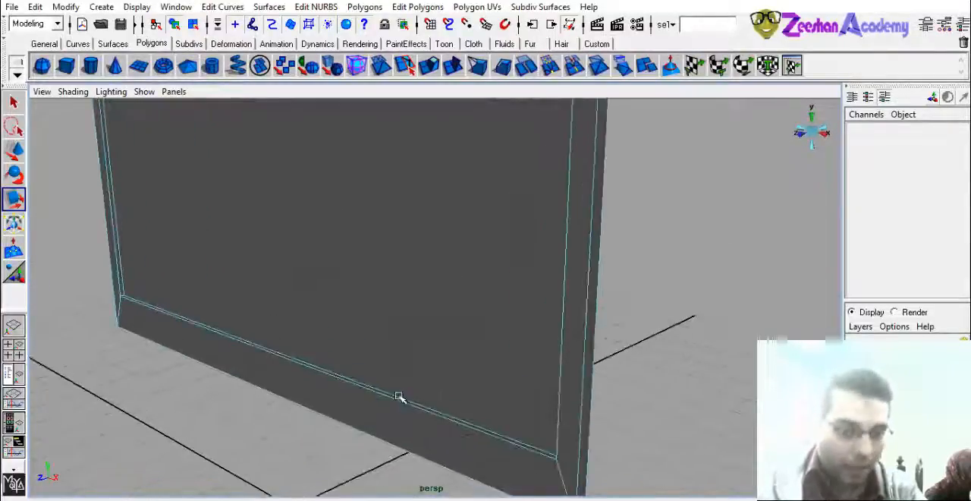
click(399, 399)
alt+drag(408, 412, 387, 368)
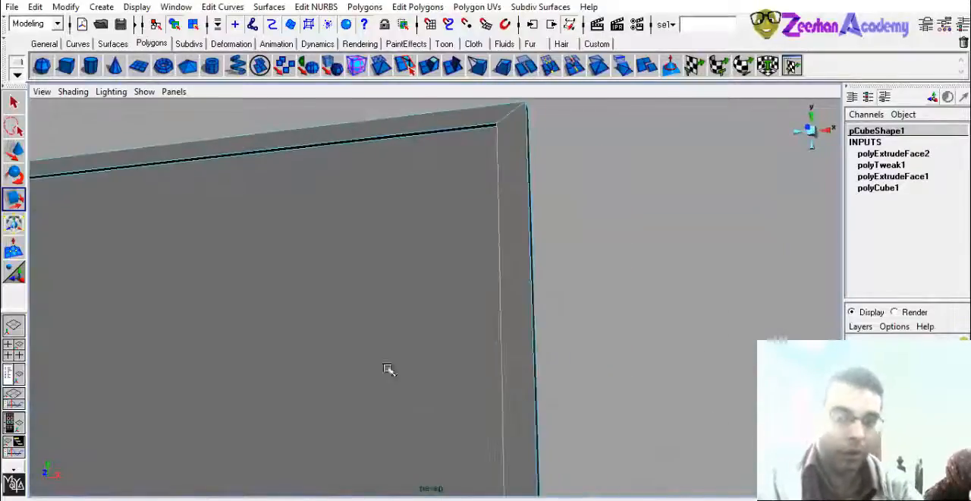
alt+middle_drag(271, 347, 793, 369)
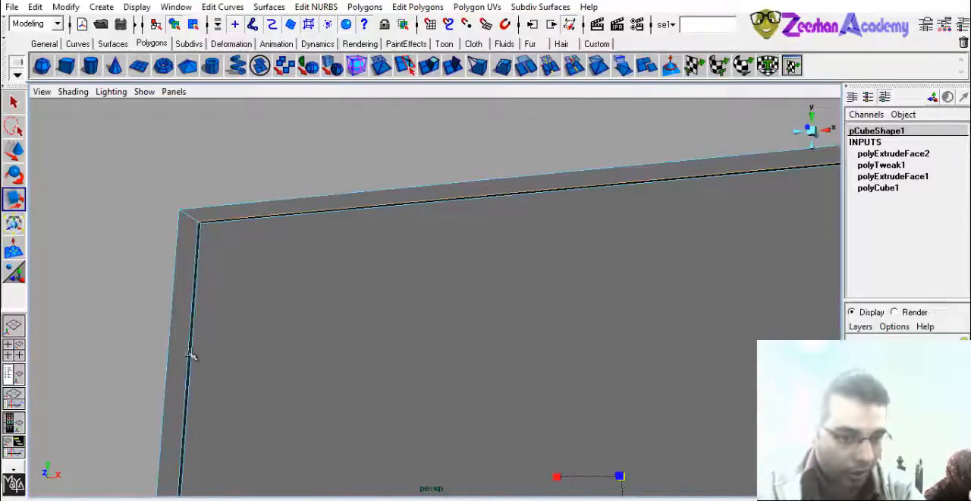
alt+drag(192, 357, 382, 243)
alt+drag(427, 304, 394, 293)
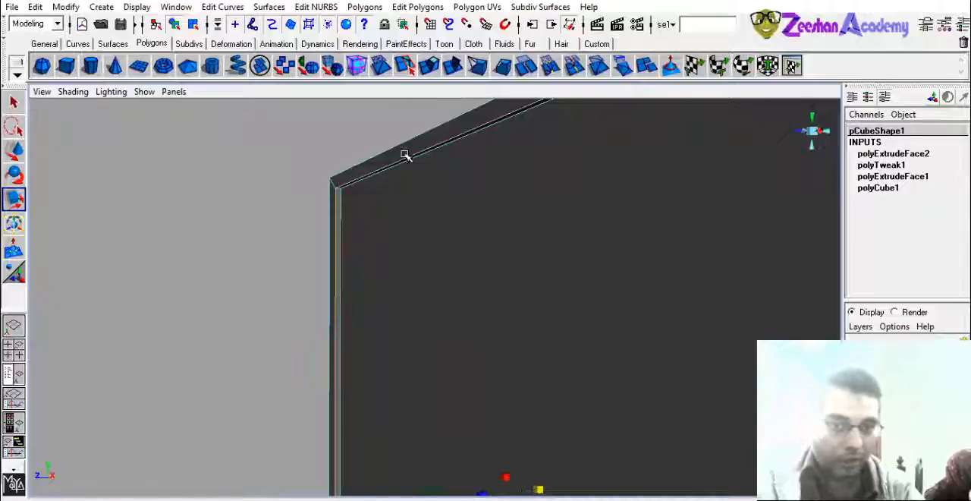
alt+drag(573, 262, 624, 286)
alt+middle_drag(384, 354, 391, 209)
alt+drag(402, 228, 510, 497)
alt+drag(539, 243, 425, 220)
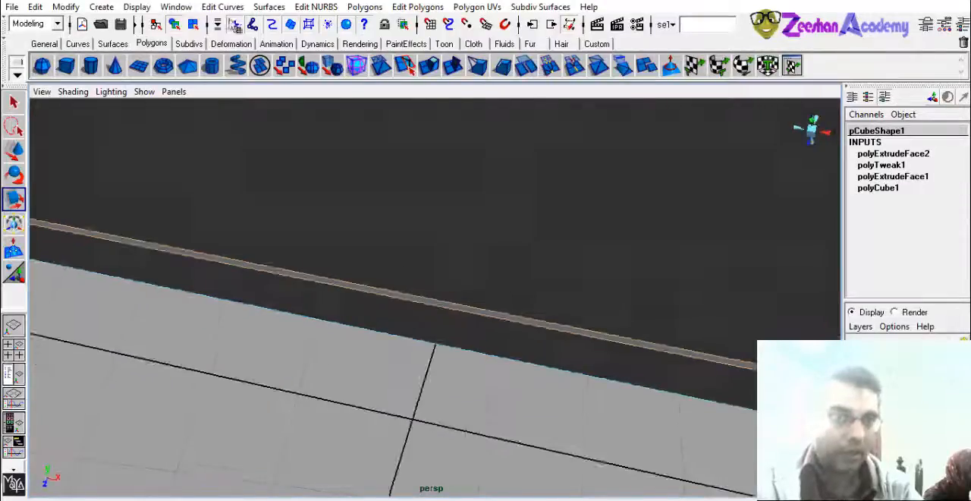
- Bevel the selected inner frame edges around the recessed panel with an offset of 0.23
click(365, 6)
mouse_move(417, 6)
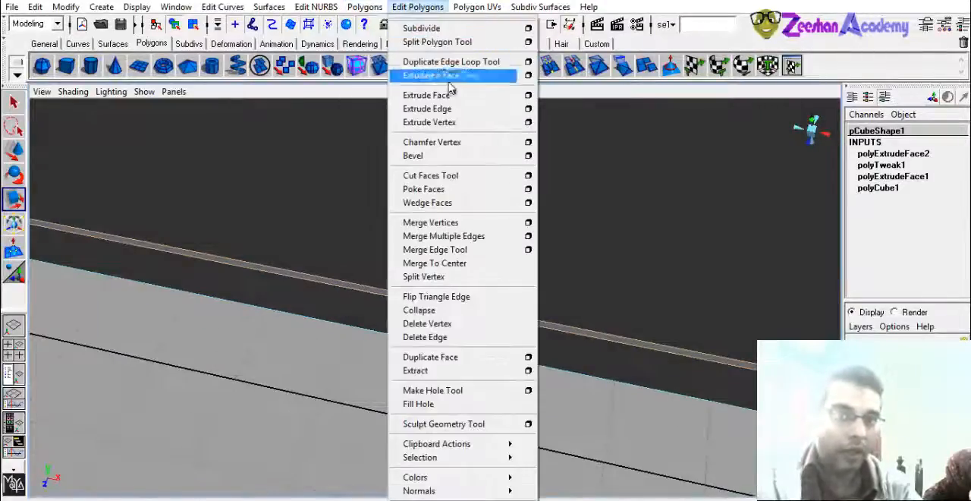
click(447, 155)
alt+drag(369, 217, 412, 321)
alt+right_drag(412, 321, 582, 332)
alt+middle_drag(582, 331, 610, 301)
click(897, 221)
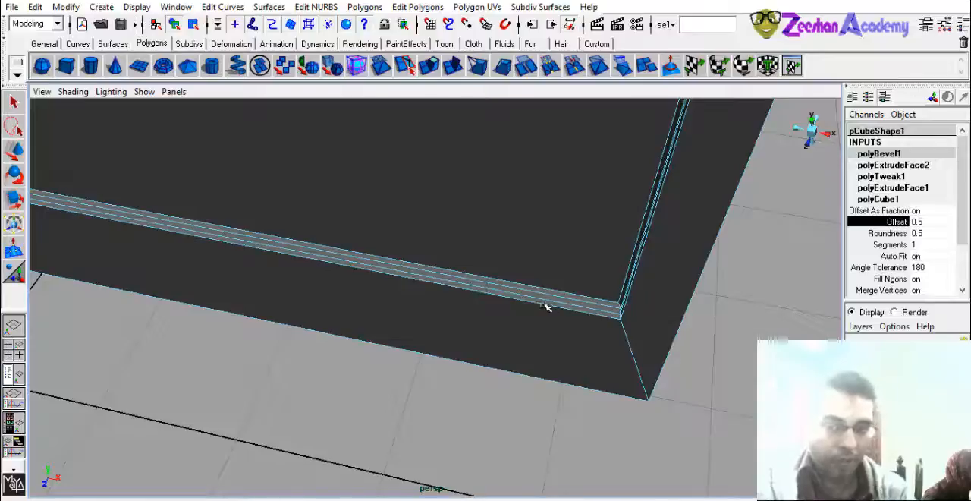
mouse_move(546, 306)
middle_down()
mouse_move(589, 310)
mouse_move(533, 309)
mouse_move(545, 314)
middle_up()
- Examine the bevelled inner frame corners from several angles, and deselect the slab to view its shaded edges
alt+drag(534, 311, 270, 245)
alt+right_drag(270, 245, 365, 251)
mouse_move(354, 255)
middle_down()
mouse_move(313, 259)
mouse_move(339, 262)
middle_up()
alt+drag(338, 262, 323, 301)
alt+middle_drag(323, 301, 394, 307)
alt+drag(394, 307, 377, 327)
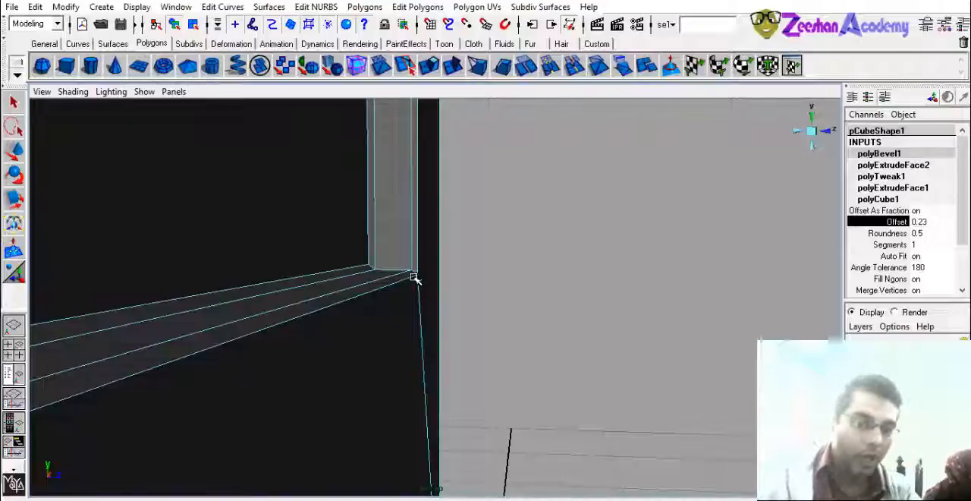
alt+drag(422, 280, 325, 288)
right_drag(323, 286, 389, 243)
key(w)
alt+middle_drag(539, 290, 571, 402)
click(644, 336)
alt+drag(641, 337, 408, 351)
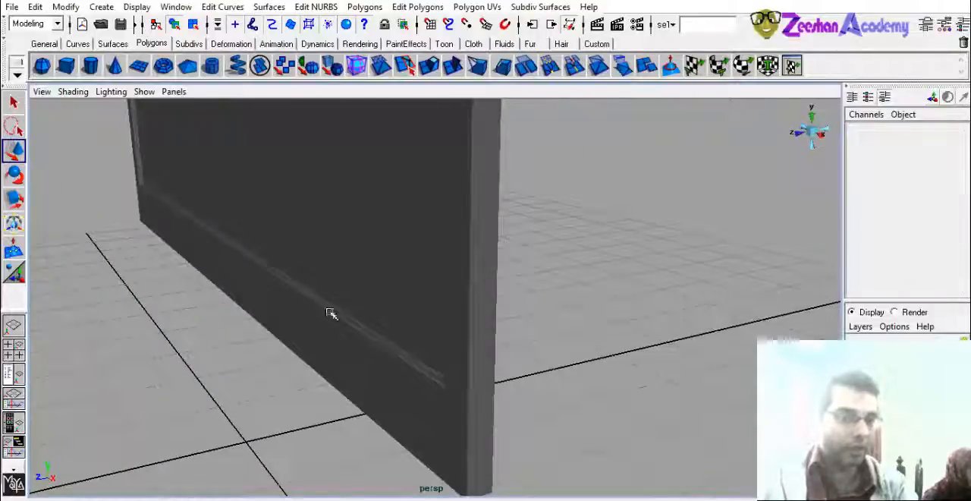
- Put the slab in edge selection mode and select the outer front edges of its frame
alt+drag(329, 312, 450, 270)
click(451, 269)
right_drag(458, 215, 452, 200)
click(451, 200)
alt+drag(455, 202, 420, 269)
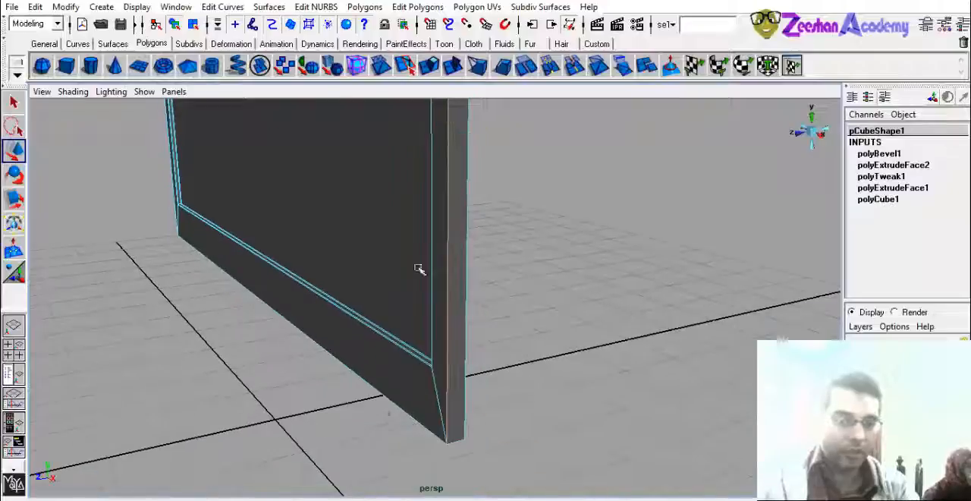
alt+drag(250, 391, 650, 397)
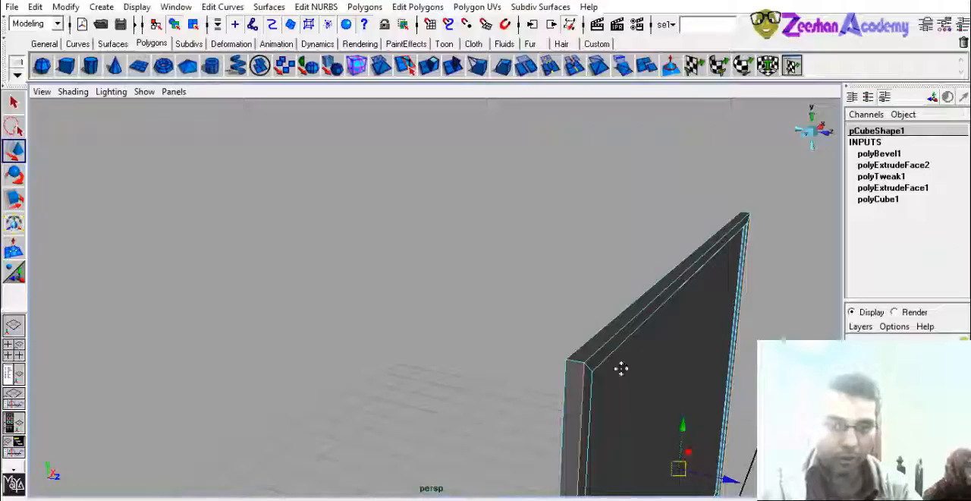
alt+drag(620, 368, 476, 317)
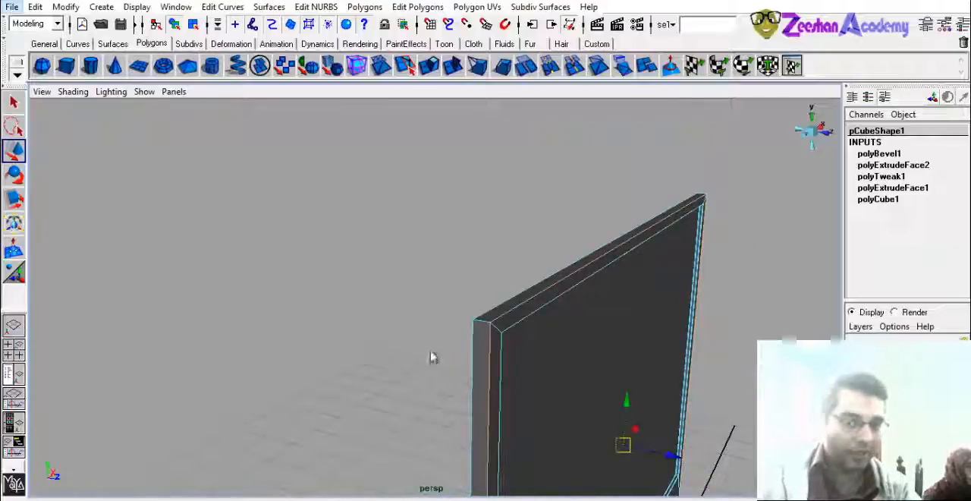
alt+drag(503, 329, 463, 277)
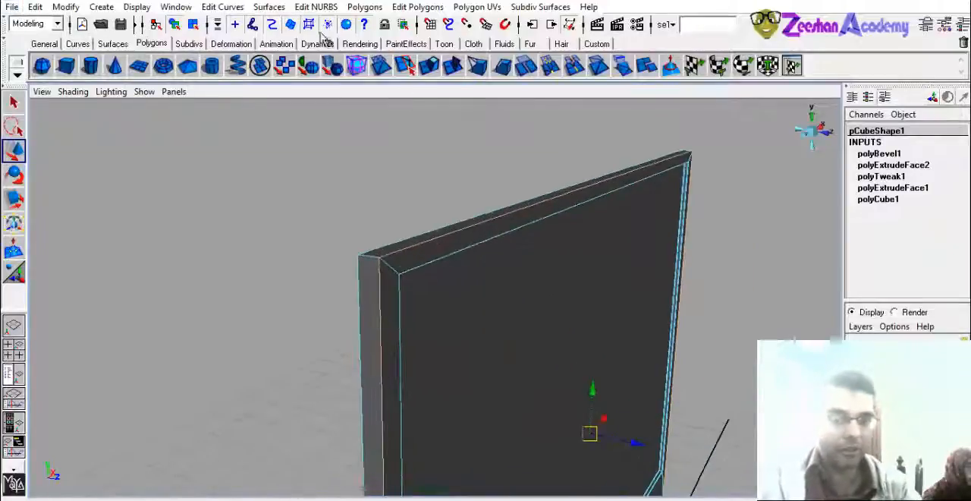
- Bevel the selected outer edges of the slab's frame
click(365, 8)
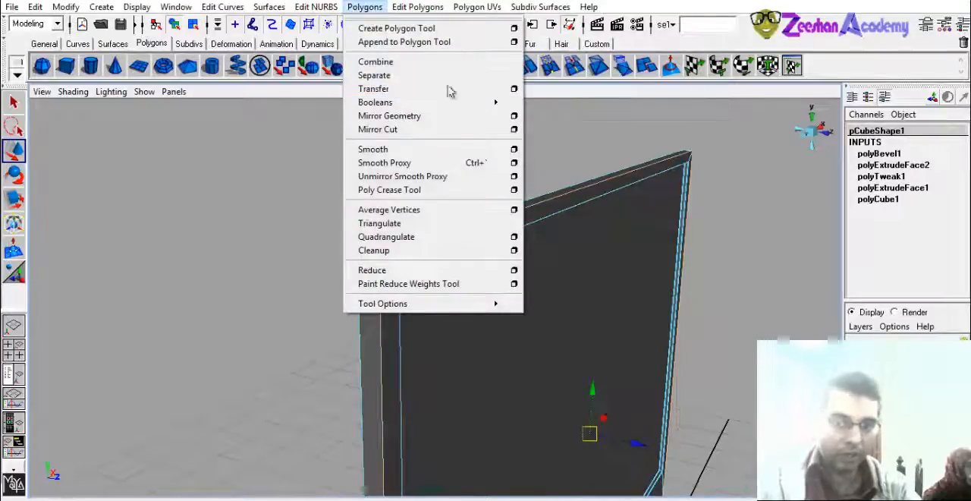
mouse_move(419, 6)
click(455, 155)
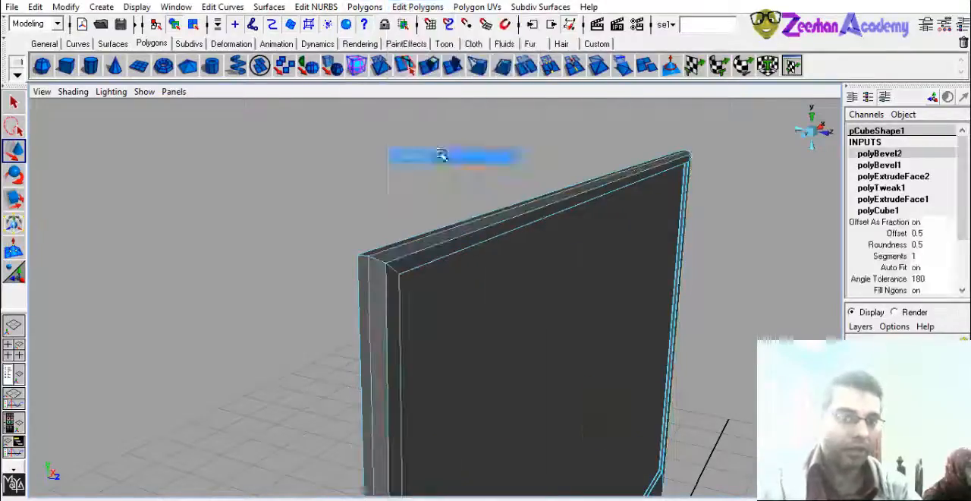
alt+drag(372, 351, 426, 339)
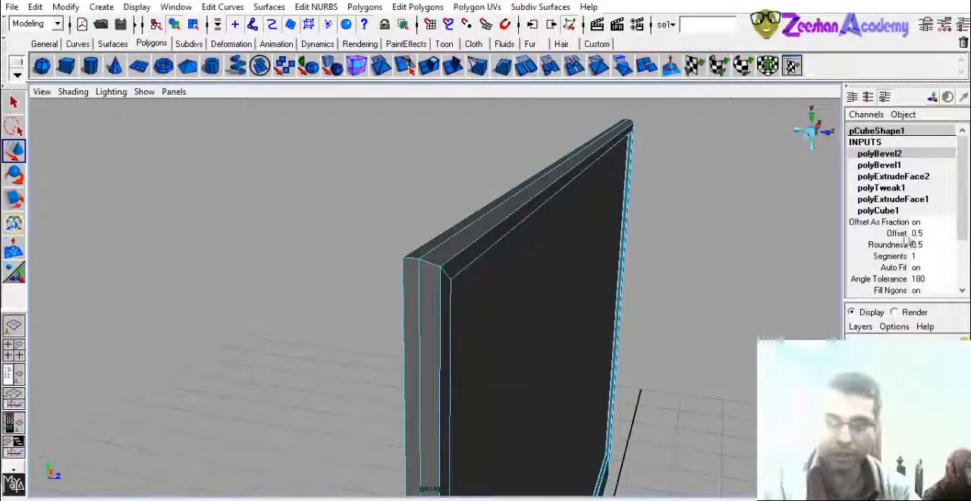
- Set the outer edge bevel to 3 segments and an offset of 0.39
click(889, 256)
middle_drag(709, 278, 722, 276)
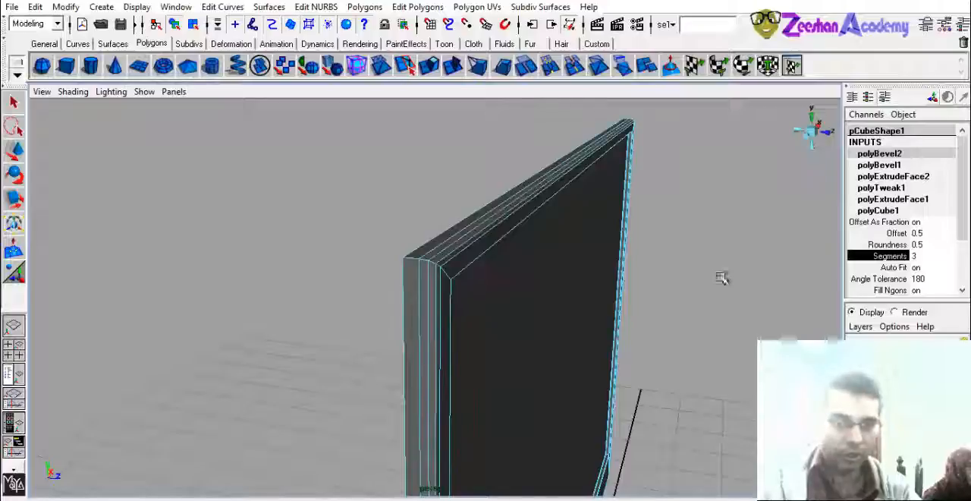
click(888, 244)
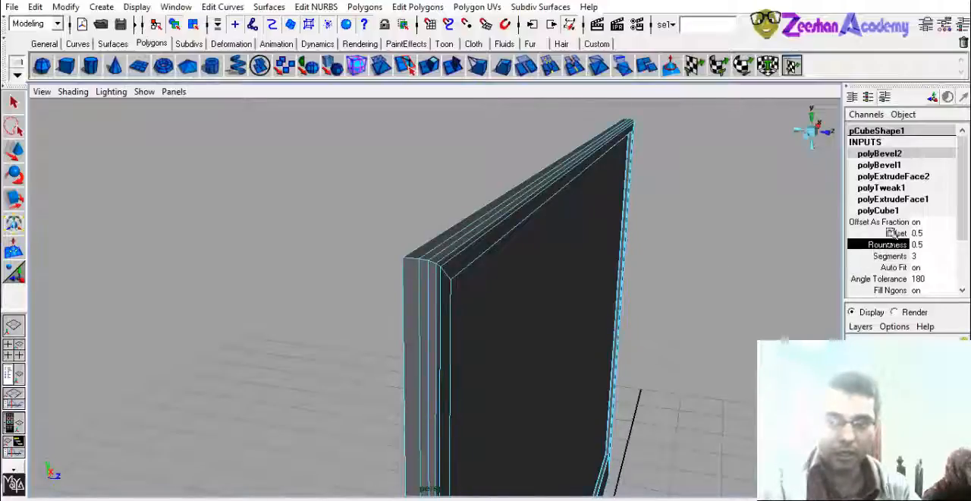
click(896, 233)
middle_drag(602, 302, 597, 306)
alt+drag(494, 308, 531, 334)
- Compare the outer edge bevel with 4 segments and 1 segment, and return it to 4 segments
click(891, 255)
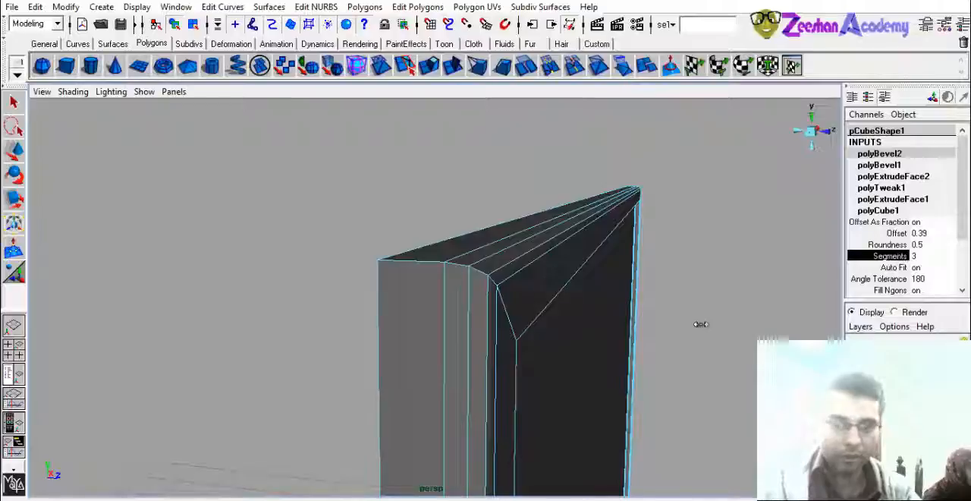
middle_drag(700, 324, 756, 308)
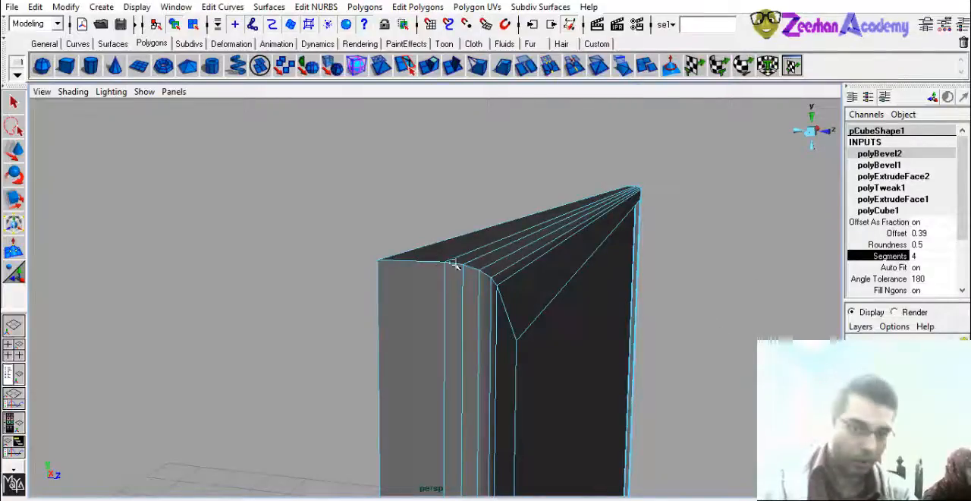
middle_drag(728, 301, 630, 303)
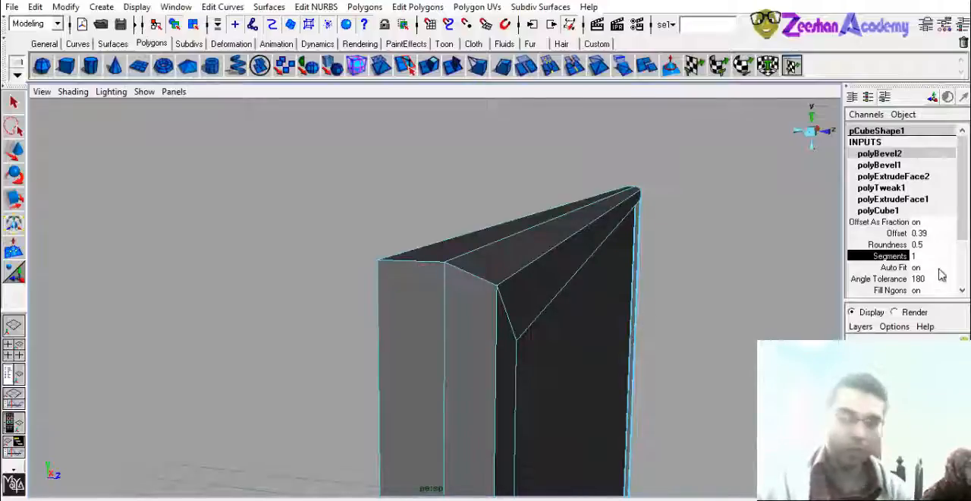
middle_drag(596, 310, 613, 323)
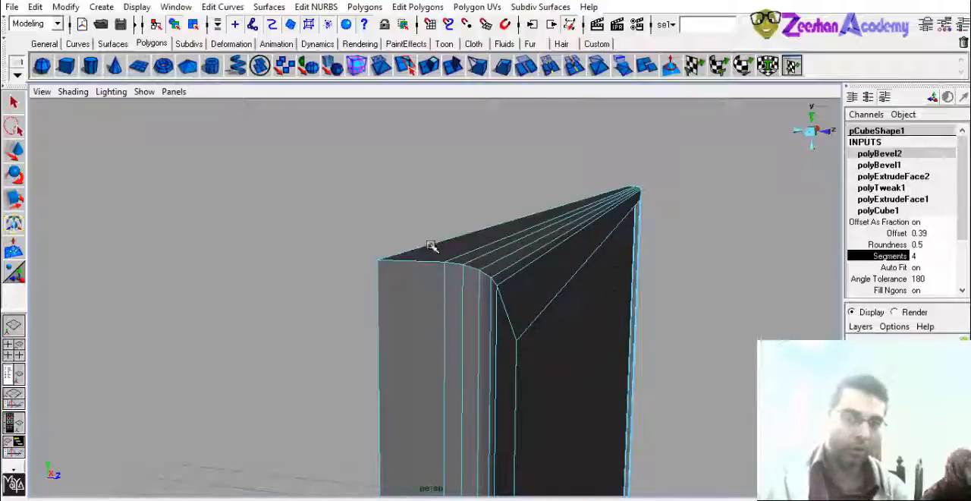
- Widen the outer edge bevel to an offset of 0.8
click(896, 233)
middle_drag(589, 295, 587, 316)
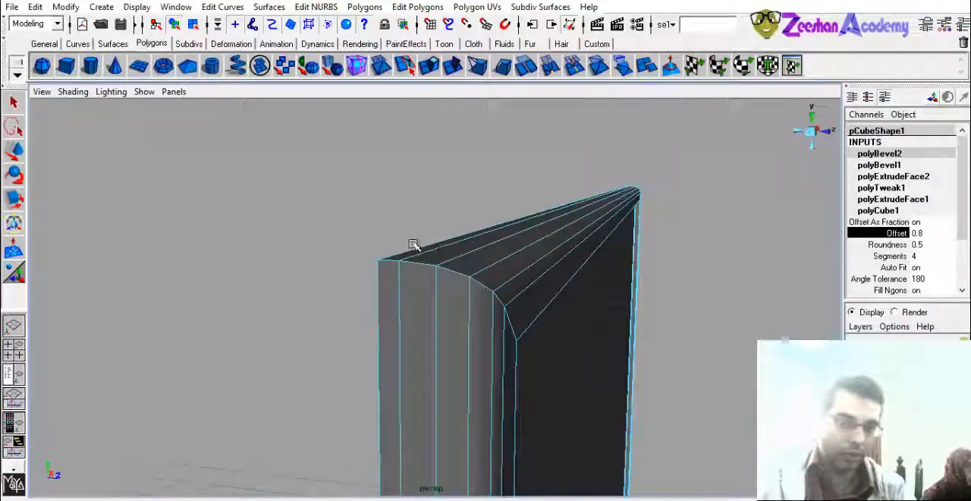
middle_drag(499, 284, 465, 282)
- Readjust the outer edge bevel's segments and offset, and deselect the slab to check the rounded border
click(889, 256)
middle_drag(702, 307, 687, 306)
mouse_move(526, 293)
right_down()
mouse_move(520, 277)
mouse_move(523, 287)
right_up()
click(896, 233)
middle_drag(586, 321, 601, 324)
right_drag(506, 253, 559, 235)
click(553, 195)
alt+drag(638, 277, 389, 345)
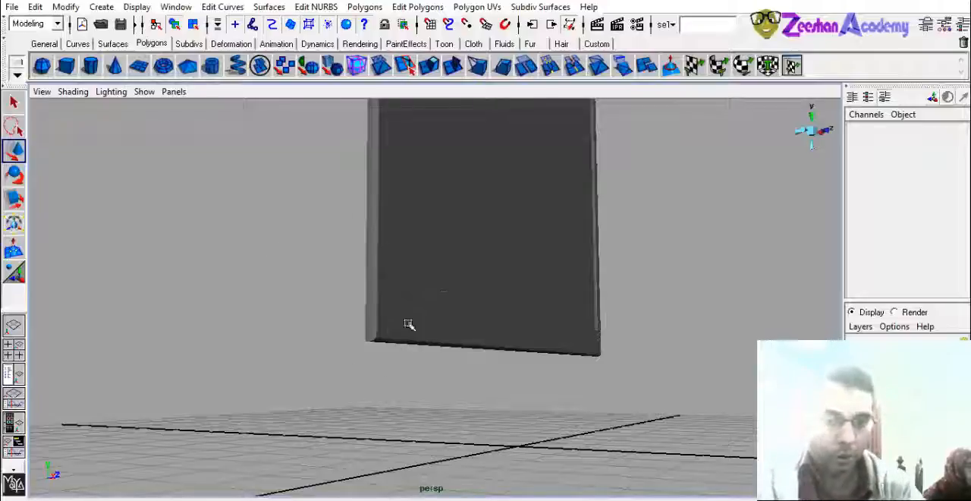
- Select the slab, switch it to face selection mode, and select its large flat back face
click(442, 300)
scroll(417, 296, up, 3)
alt+drag(417, 296, 477, 314)
alt+drag(582, 301, 332, 265)
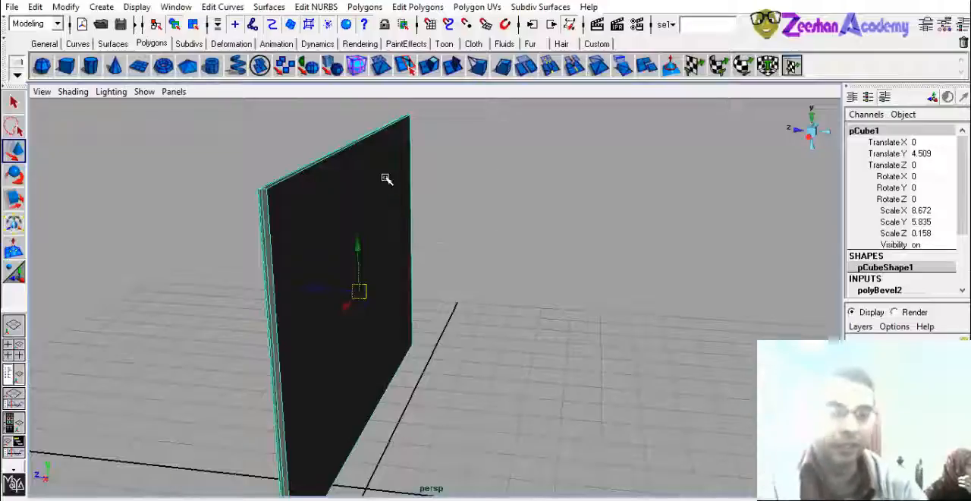
right_drag(385, 178, 396, 211)
click(374, 234)
alt+drag(375, 234, 292, 271)
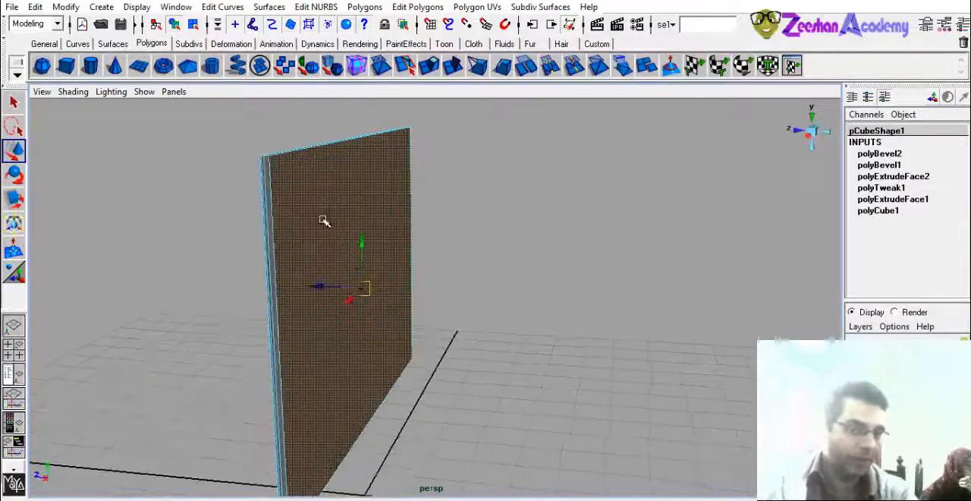
- Extrude the slab's back face and scale it inward to form a wide border around a smaller rectangle
click(402, 7)
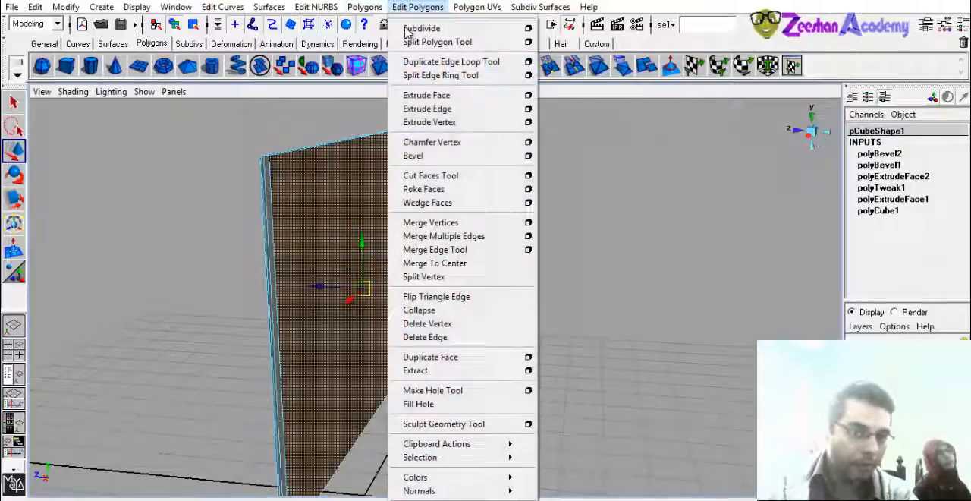
click(477, 97)
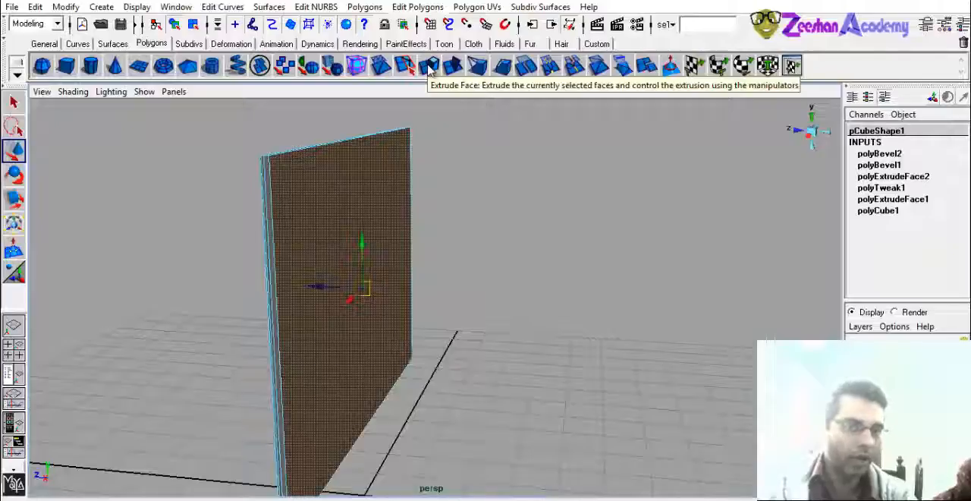
click(431, 67)
drag(421, 290, 372, 307)
alt+right_drag(266, 297, 329, 321)
alt+drag(360, 273, 345, 291)
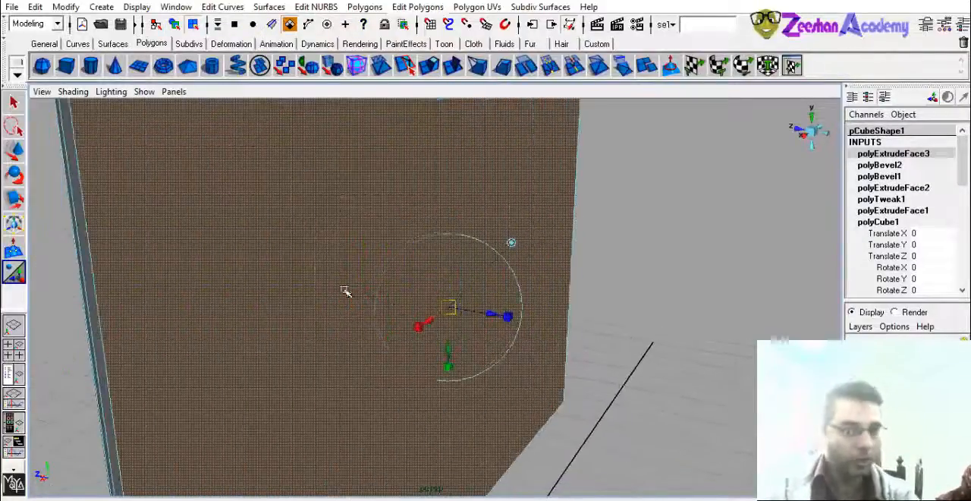
click(417, 326)
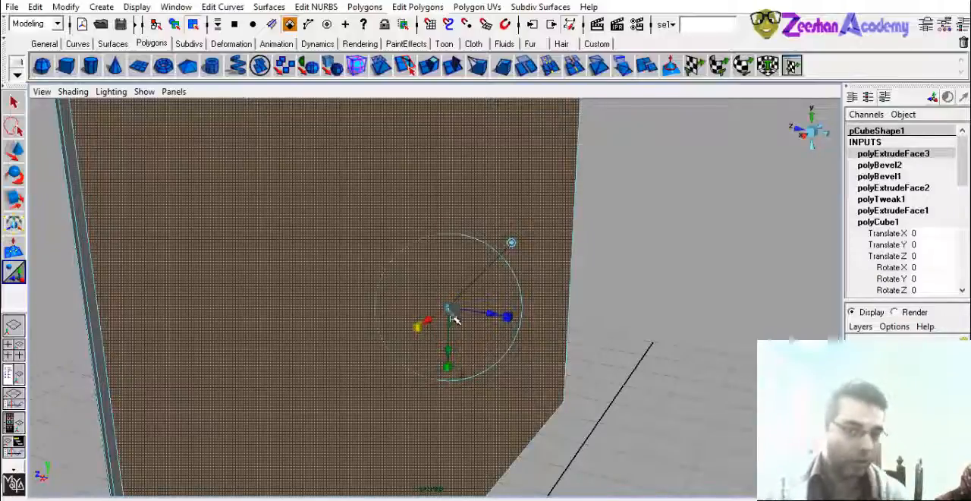
alt+drag(409, 329, 468, 264)
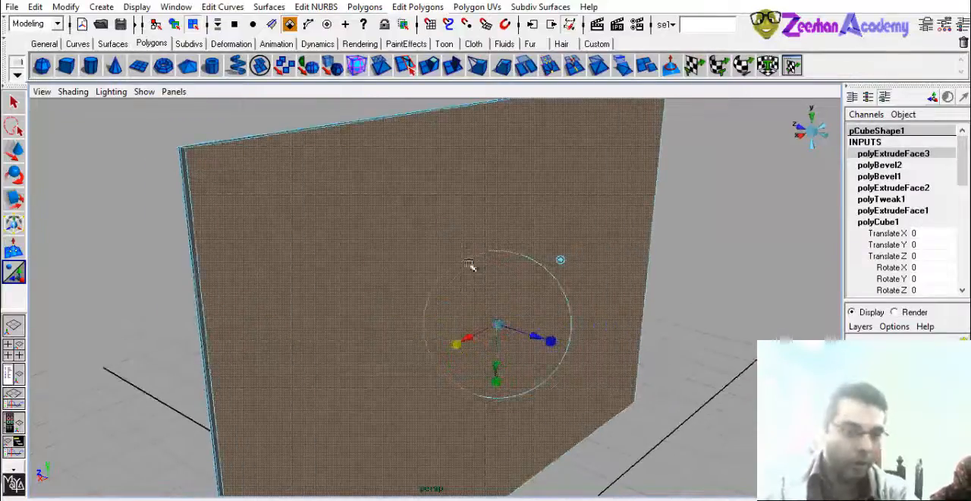
alt+drag(206, 302, 487, 314)
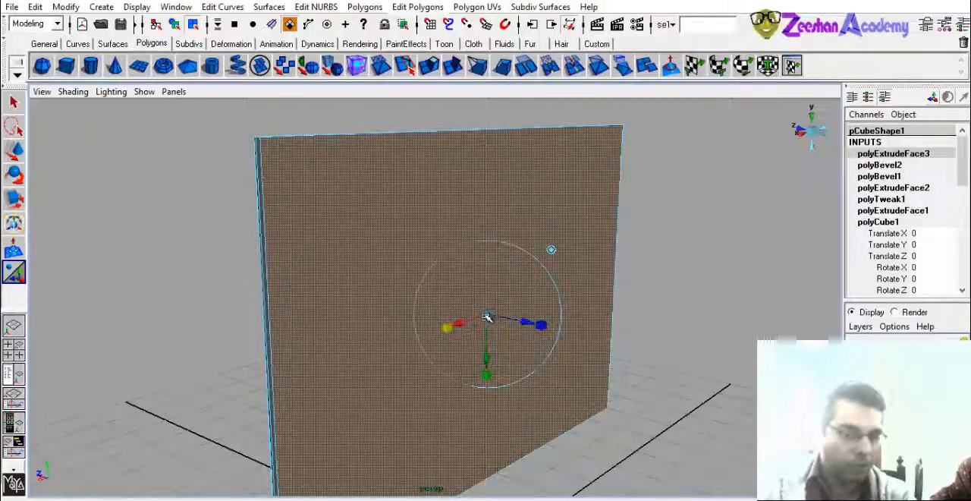
drag(487, 314, 401, 238)
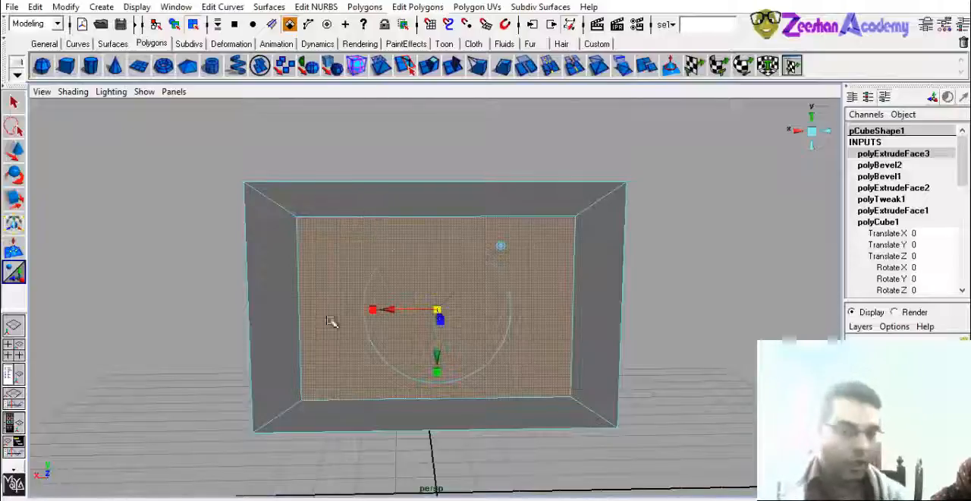
drag(438, 371, 569, 323)
- Extrude the inset back rectangle again, pull it outward from the slab, and shrink it into a tapered block
click(429, 71)
alt+drag(568, 323, 524, 326)
click(467, 330)
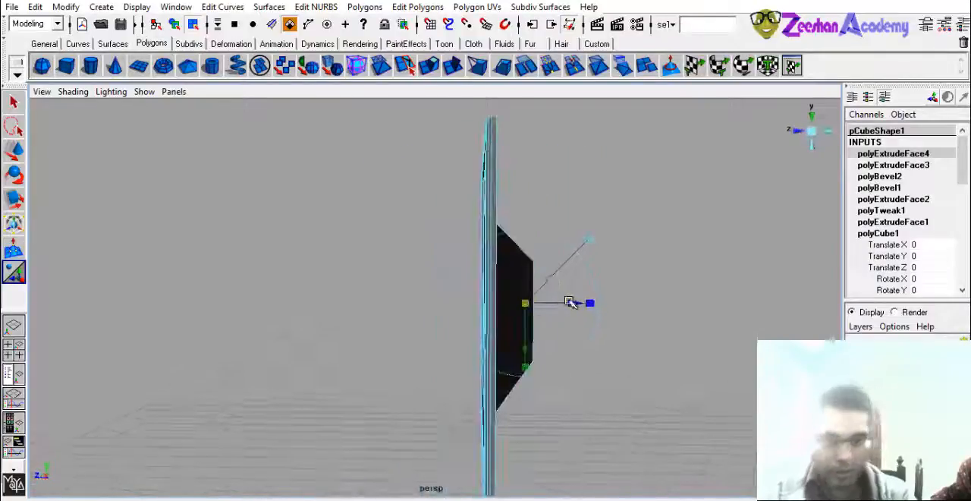
alt+drag(559, 299, 402, 267)
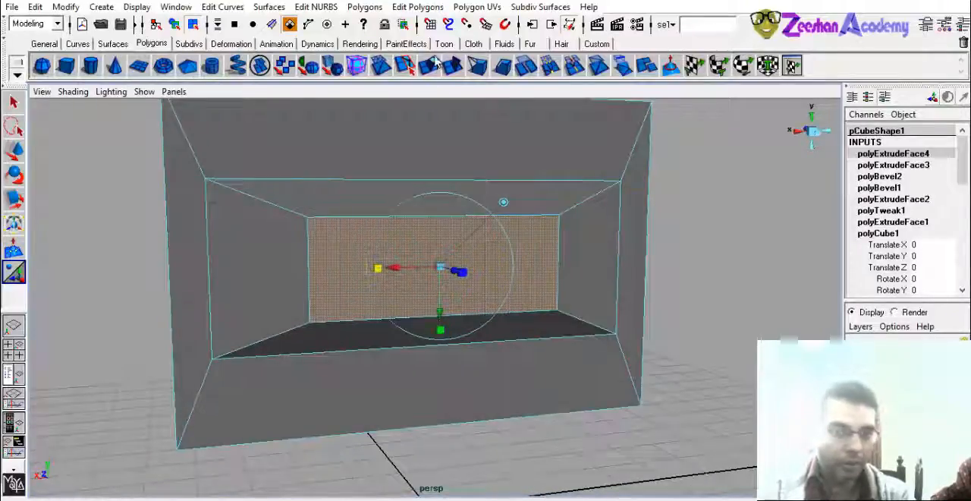
- Extrude the tapered block's end face once more, scaling it smaller and pulling it slightly outward
click(434, 62)
click(379, 269)
drag(440, 268, 523, 277)
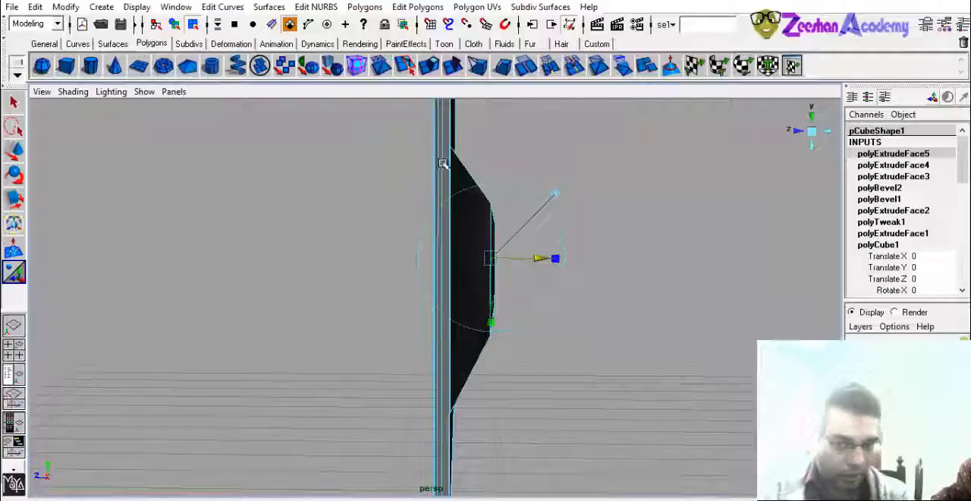
alt+drag(458, 405, 425, 271)
- Select the tapered block's lower sloping face, extrude it, and scale the new face inward
click(429, 265)
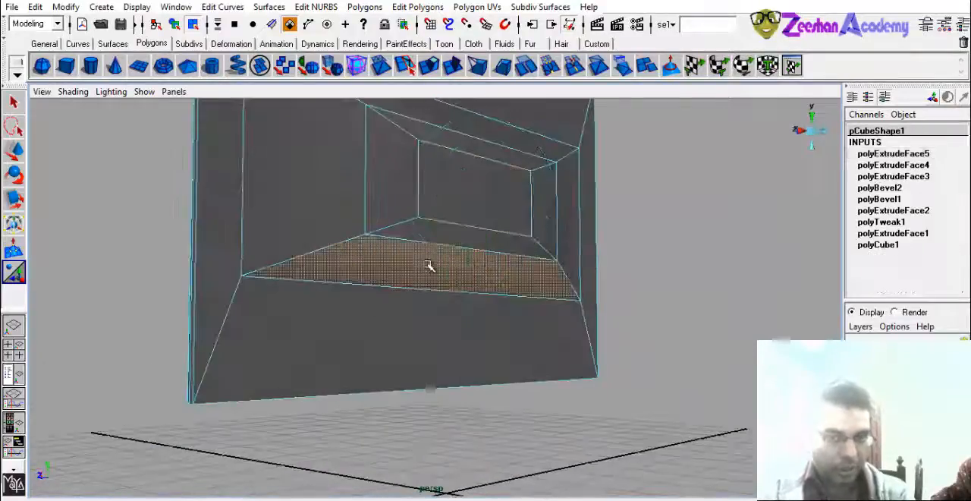
right_click(422, 272)
right_drag(422, 271, 424, 304)
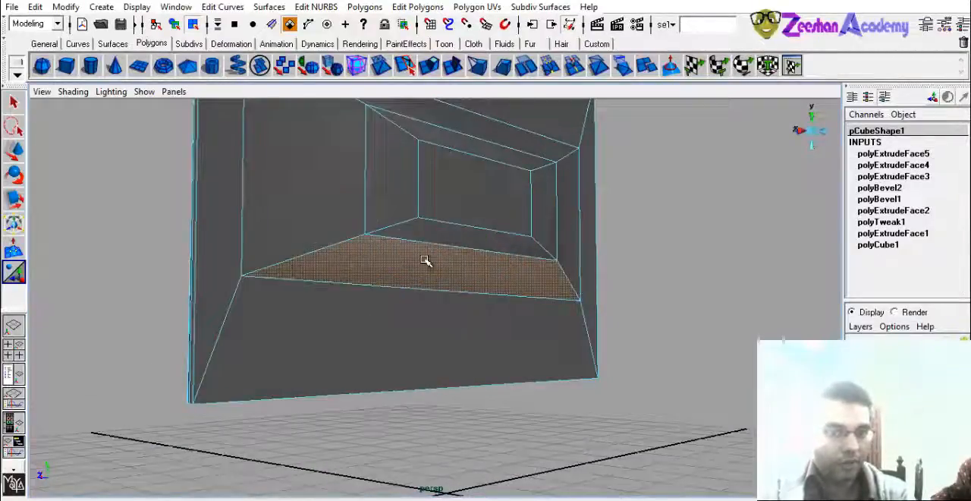
alt+drag(453, 250, 409, 300)
click(435, 65)
drag(381, 269, 396, 271)
alt+drag(443, 320, 500, 302)
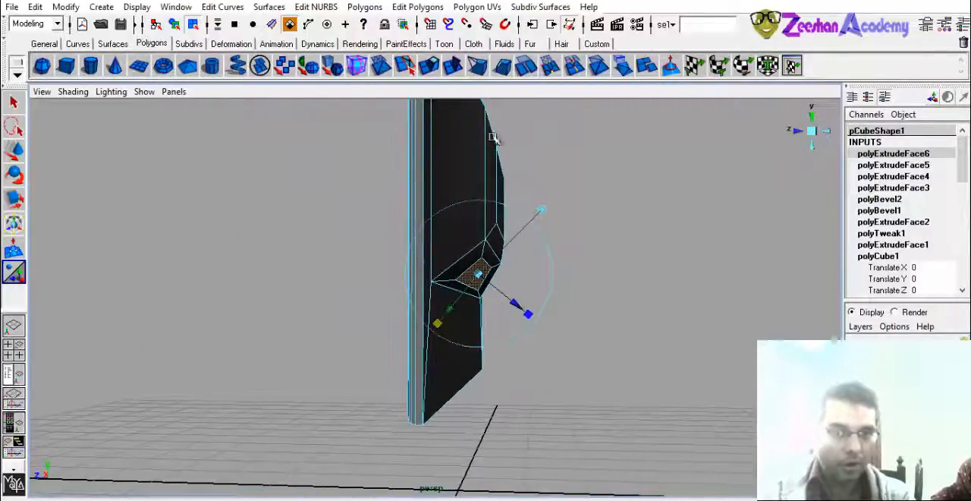
- Extrude the small inset face into a long neck slanting down and outward, and move its end face slightly back toward the slab
click(453, 68)
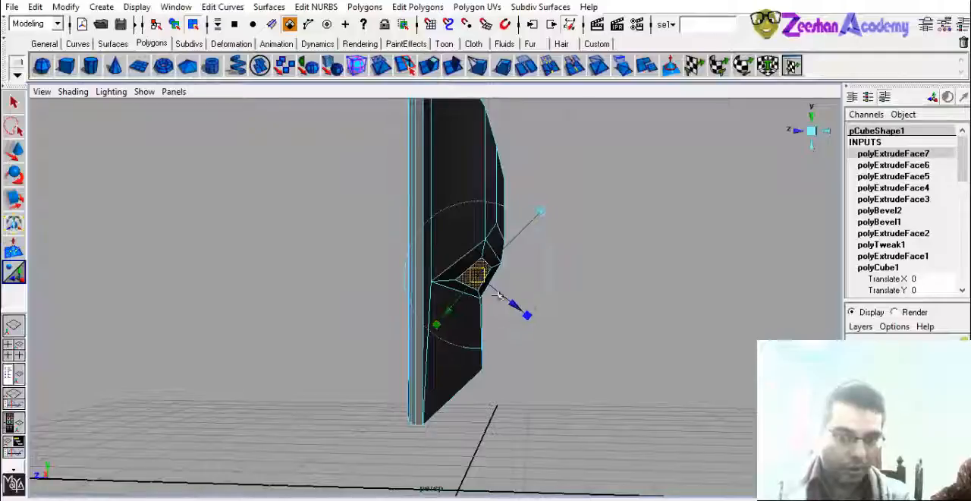
alt+drag(490, 296, 540, 343)
key(w)
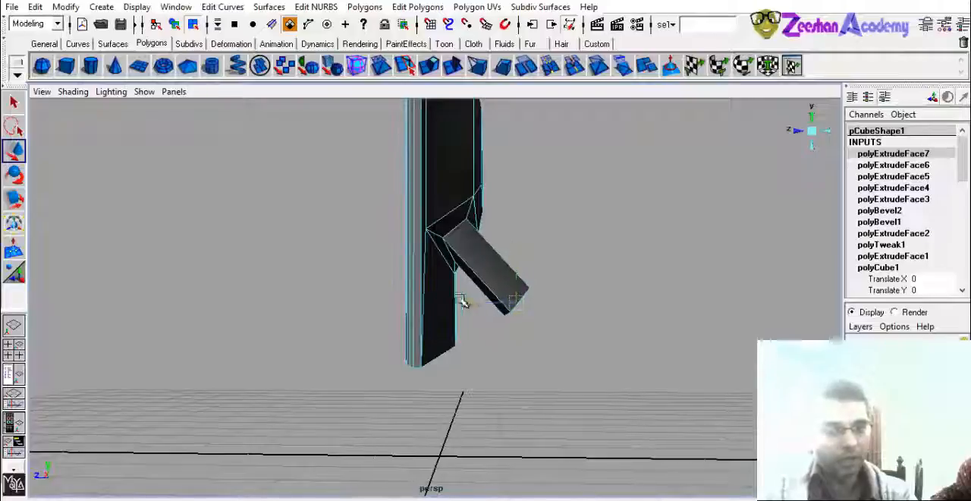
drag(463, 301, 440, 327)
- Extrude the neck's end face downward into a second, steeper section and scale the bottom end to taper it in width
click(439, 66)
alt+drag(509, 355, 512, 416)
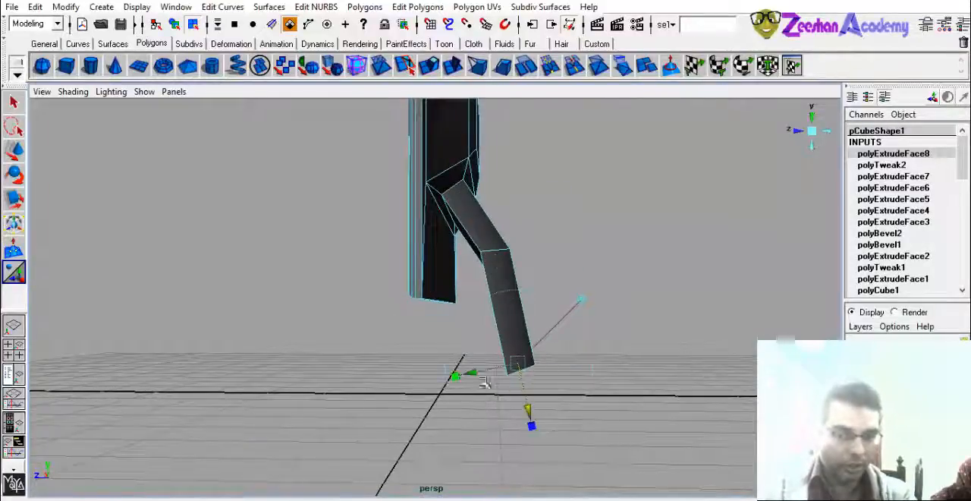
alt+drag(484, 383, 342, 380)
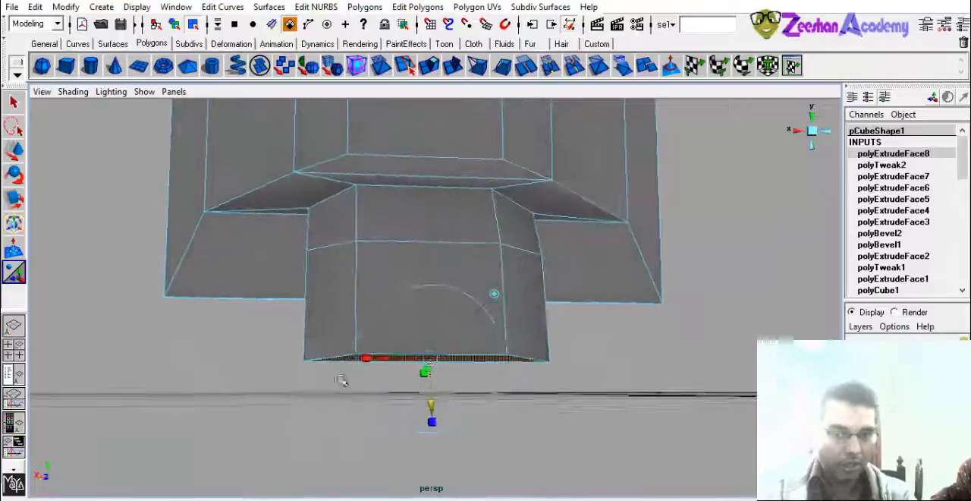
key(r)
drag(497, 362, 580, 389)
- Extrude the neck's bottom face a short distance downward, rotate the new end face level with the grid, and adjust its position
click(431, 64)
alt+drag(542, 301, 541, 370)
key(e)
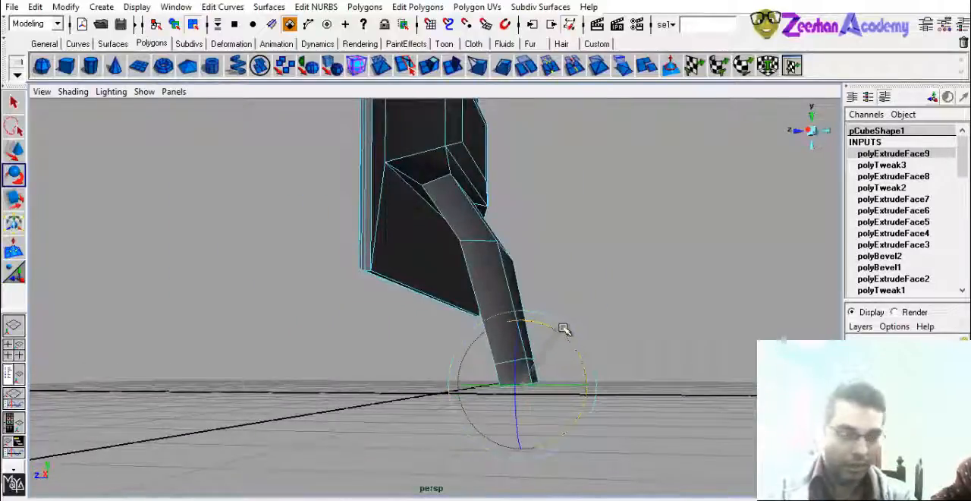
alt+drag(564, 329, 481, 386)
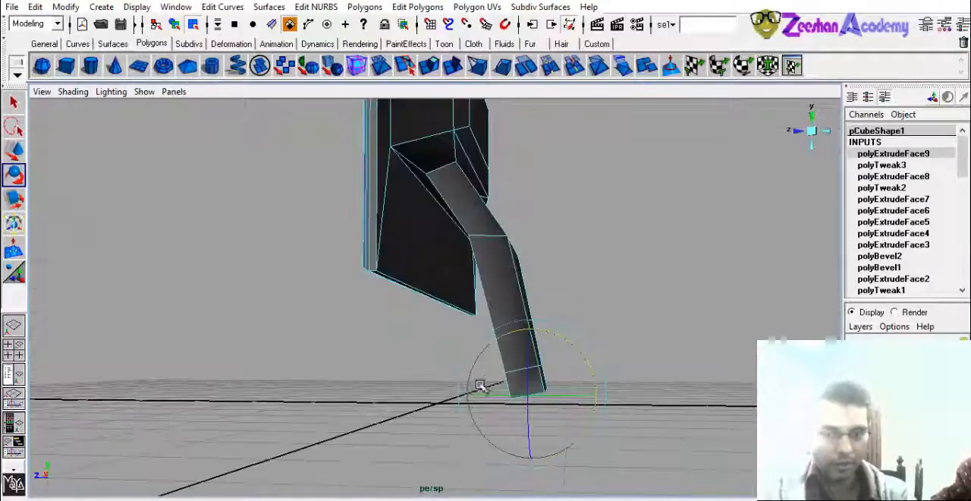
key(w)
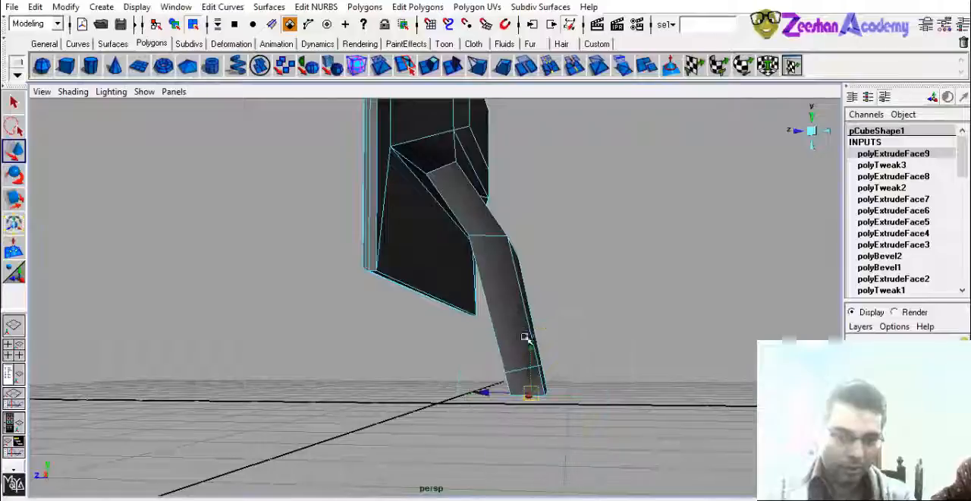
alt+drag(543, 361, 480, 353)
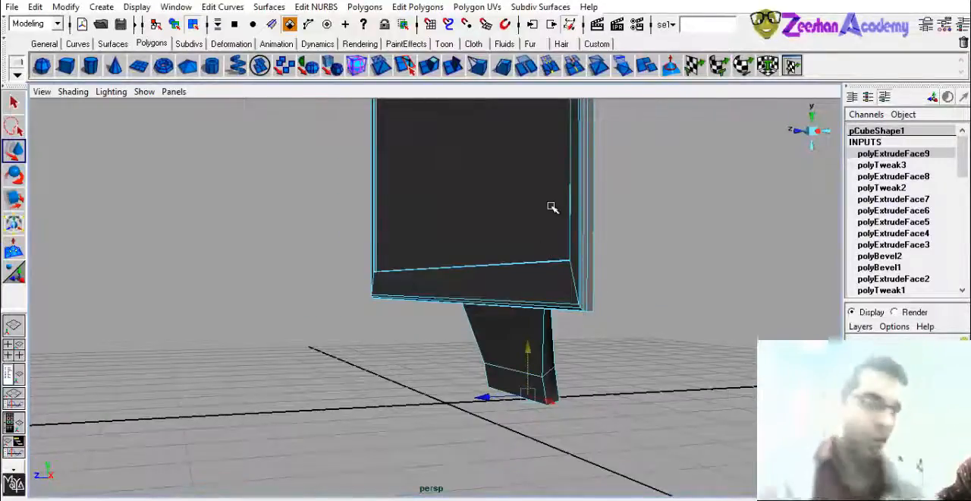
- Create a polygon cylinder, flatten it to Scale Y 0.119, widen it to Scale X 1.247, and place it beneath the neck at Translate Z -1.12
alt+drag(517, 334, 427, 382)
click(90, 66)
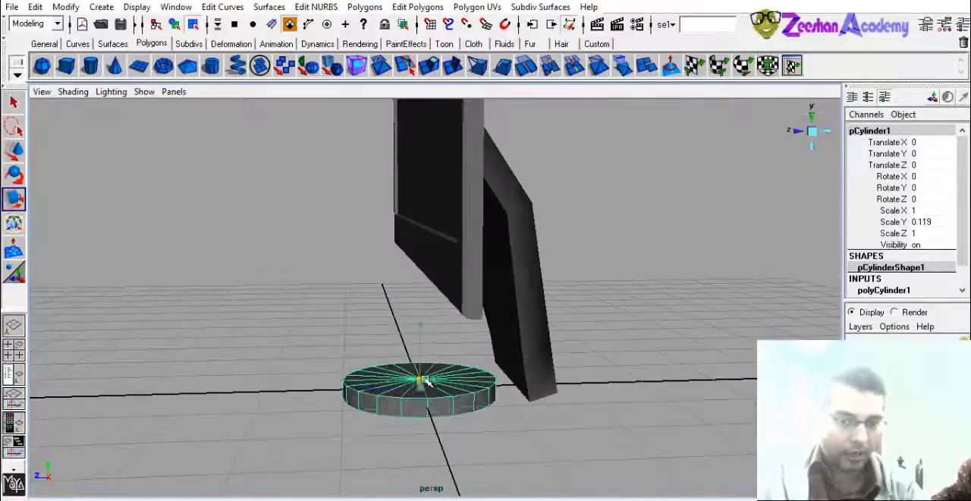
drag(371, 390, 576, 377)
alt+drag(576, 376, 409, 356)
alt+right_drag(409, 357, 474, 381)
right_drag(385, 289, 385, 255)
- Select all edges around the top rim of the flat disc beneath the neck
click(394, 410)
alt+right_drag(393, 410, 362, 422)
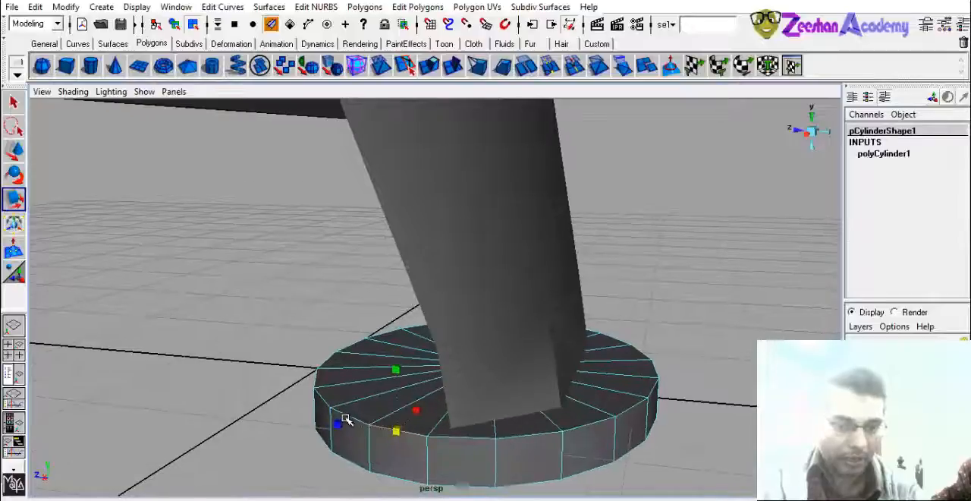
click(346, 417)
click(510, 440)
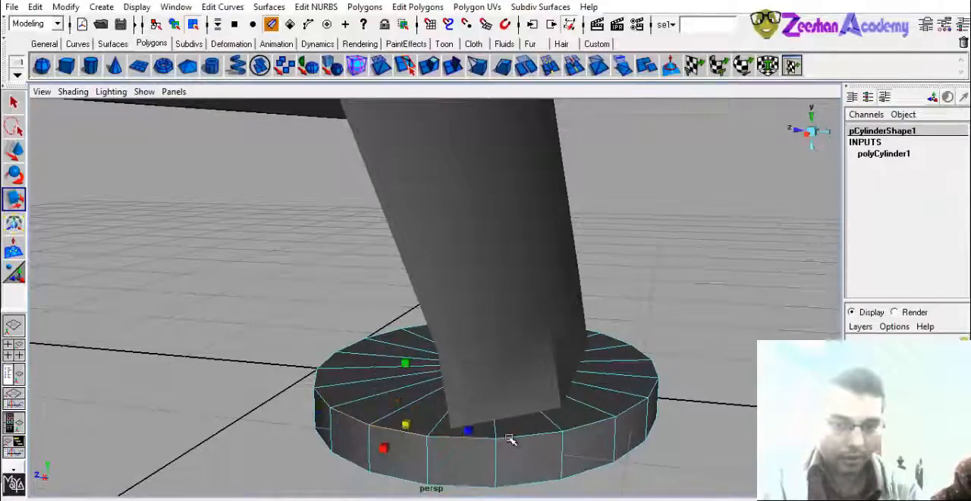
alt+drag(576, 431, 431, 418)
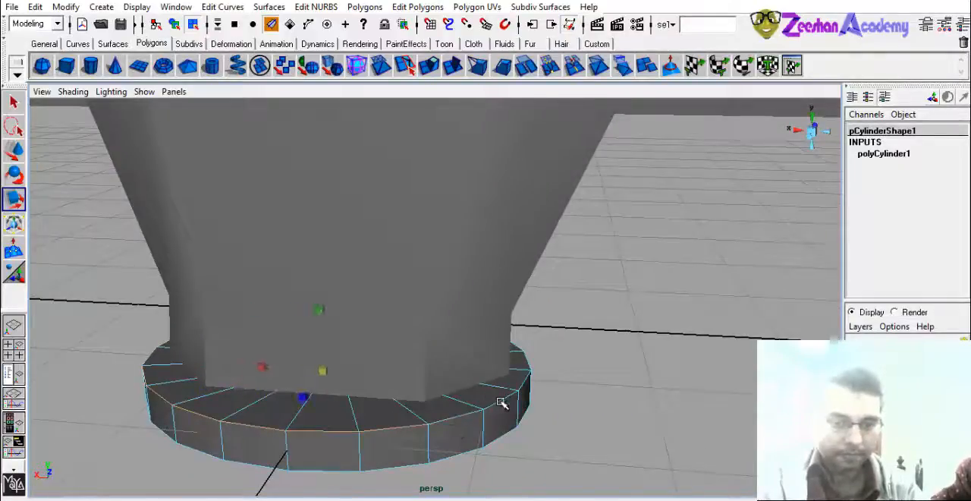
alt+drag(500, 402, 316, 392)
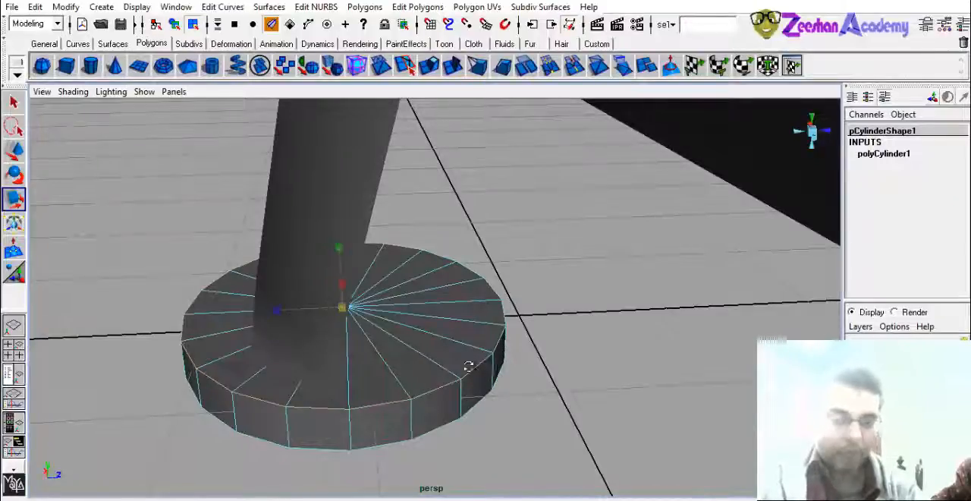
alt+drag(468, 367, 323, 371)
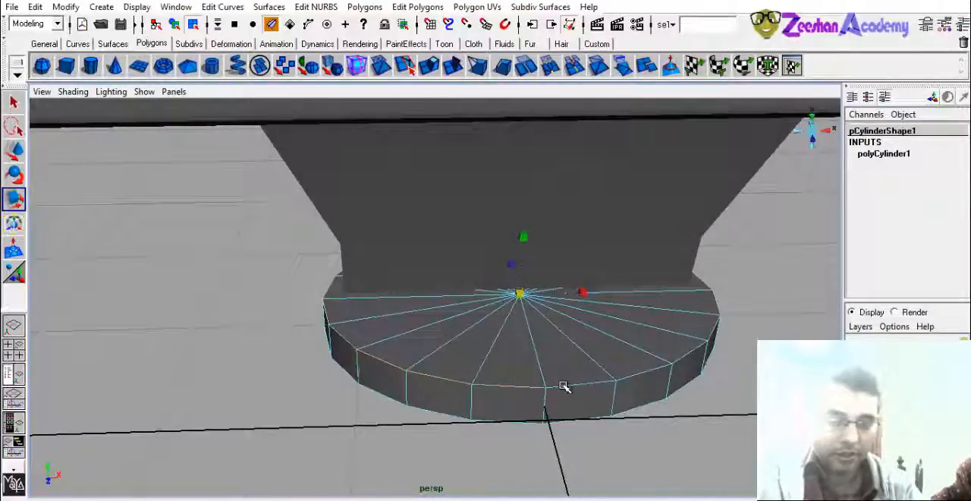
alt+drag(687, 359, 628, 408)
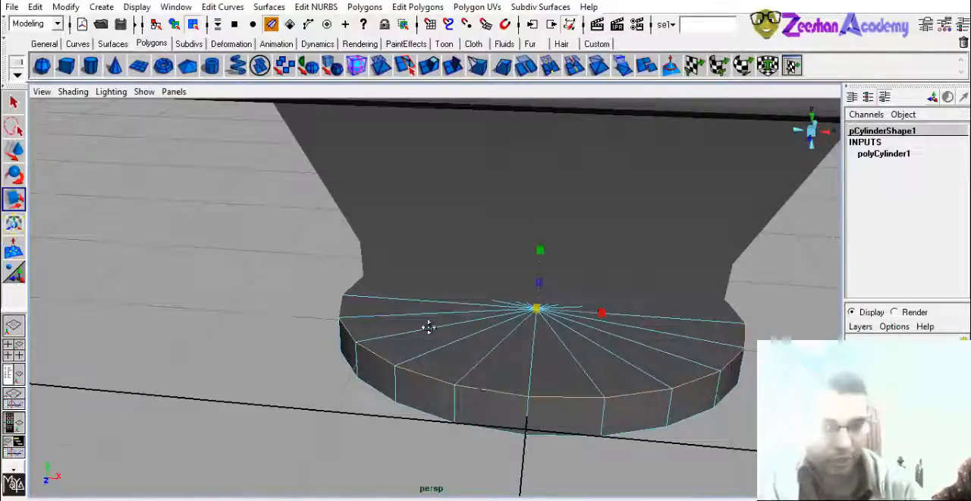
alt+drag(429, 326, 363, 351)
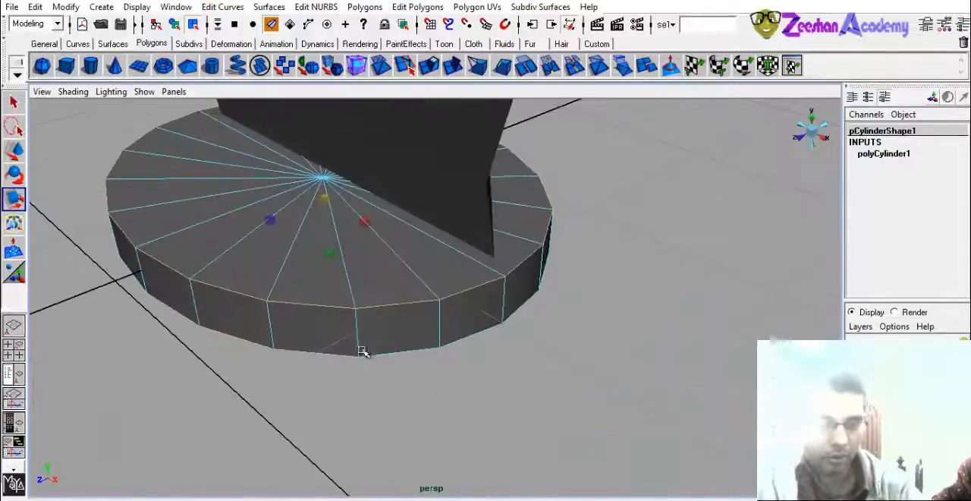
- Add all edges around the disc's bottom rim to the edge selection
alt+drag(486, 383, 380, 377)
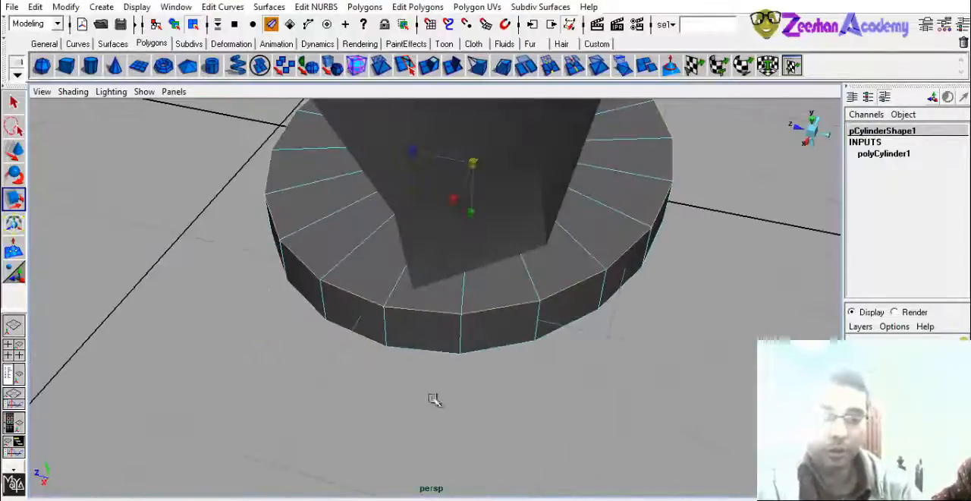
alt+drag(488, 384, 435, 339)
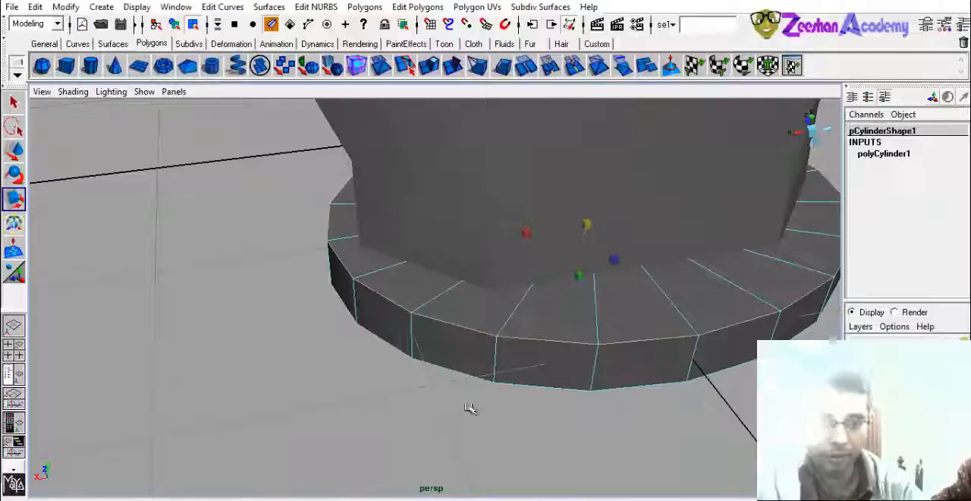
alt+drag(451, 295, 371, 329)
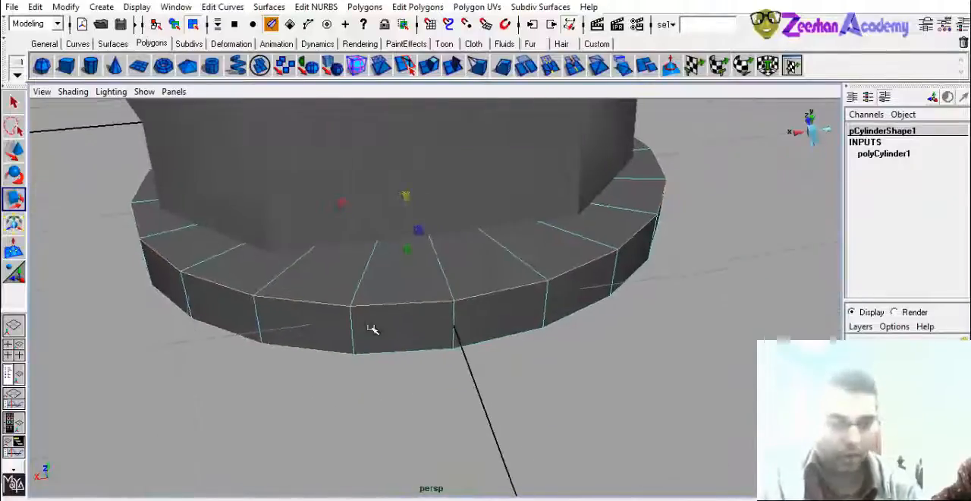
alt+drag(417, 385, 459, 341)
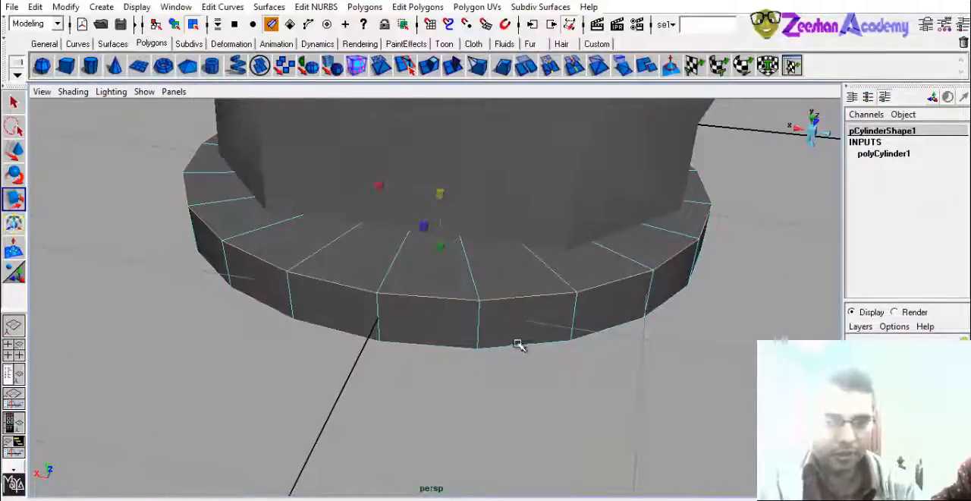
alt+drag(529, 374, 473, 373)
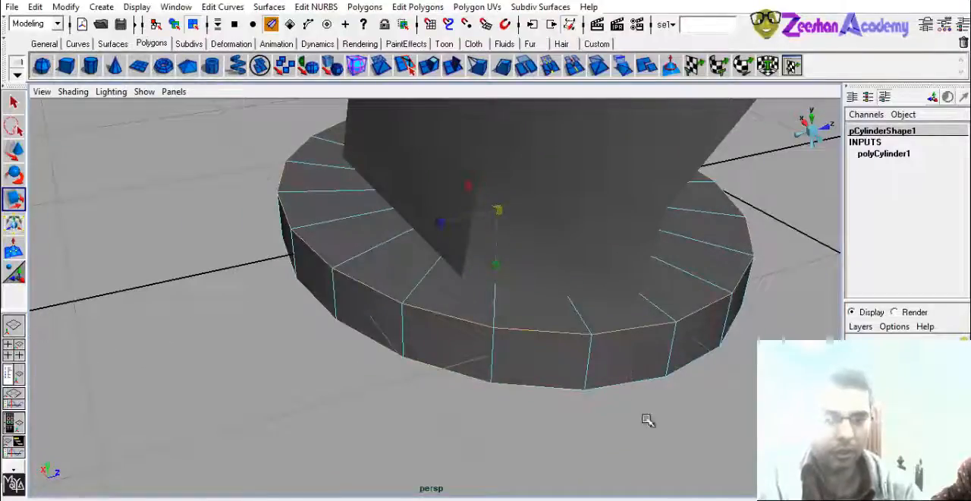
alt+drag(647, 419, 417, 359)
alt+drag(507, 417, 407, 346)
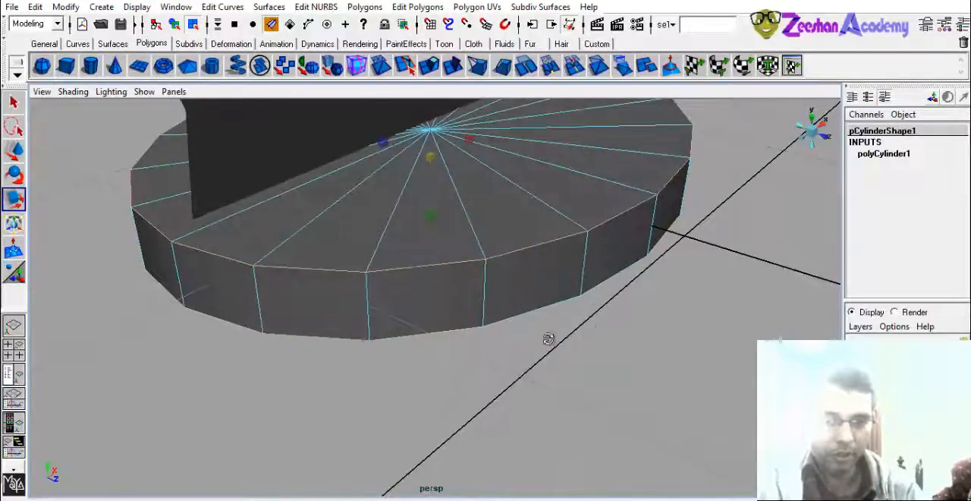
alt+drag(549, 339, 443, 361)
alt+drag(431, 421, 422, 354)
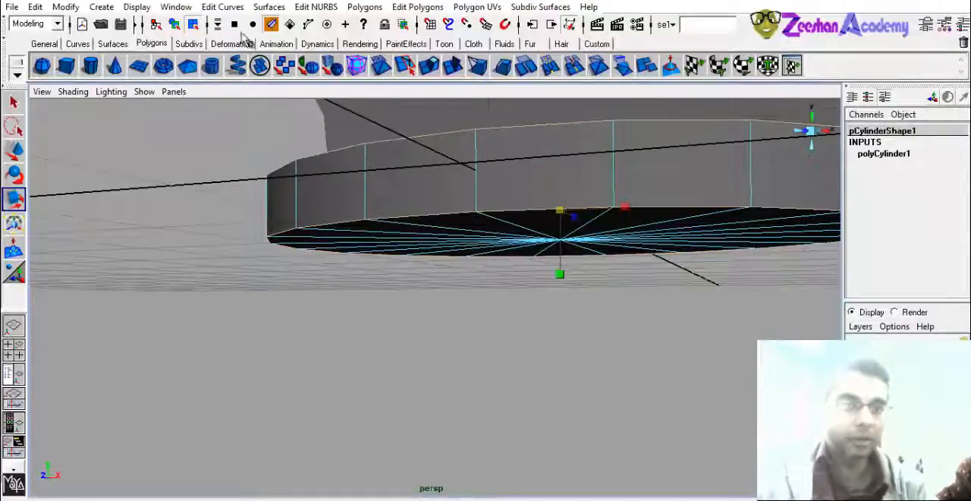
- Bevel the disc's selected rim edges with an offset of 0.79 and 3 segments
alt+drag(343, 135, 477, 256)
click(362, 6)
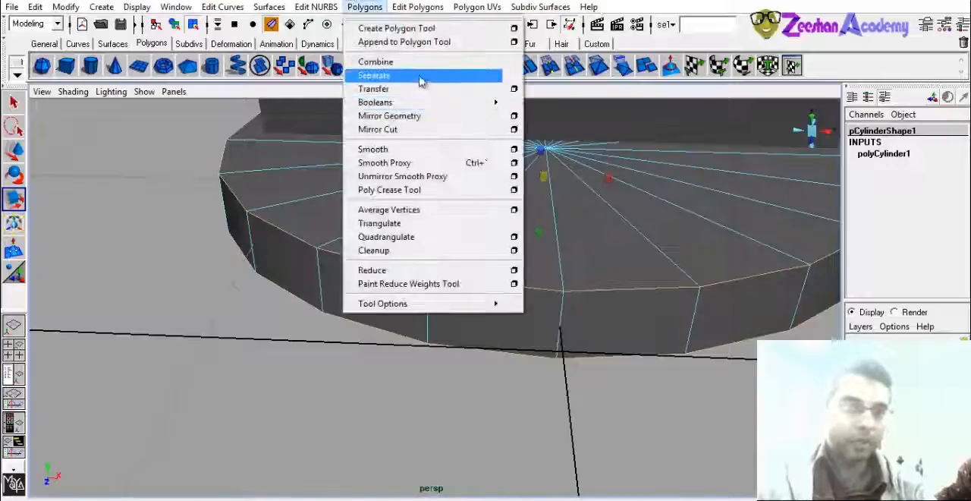
click(418, 6)
click(427, 156)
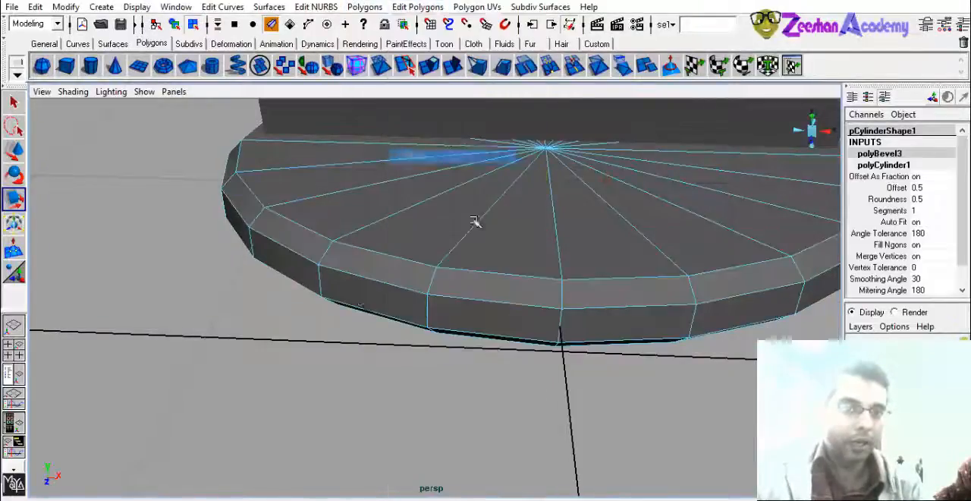
alt+drag(473, 218, 578, 245)
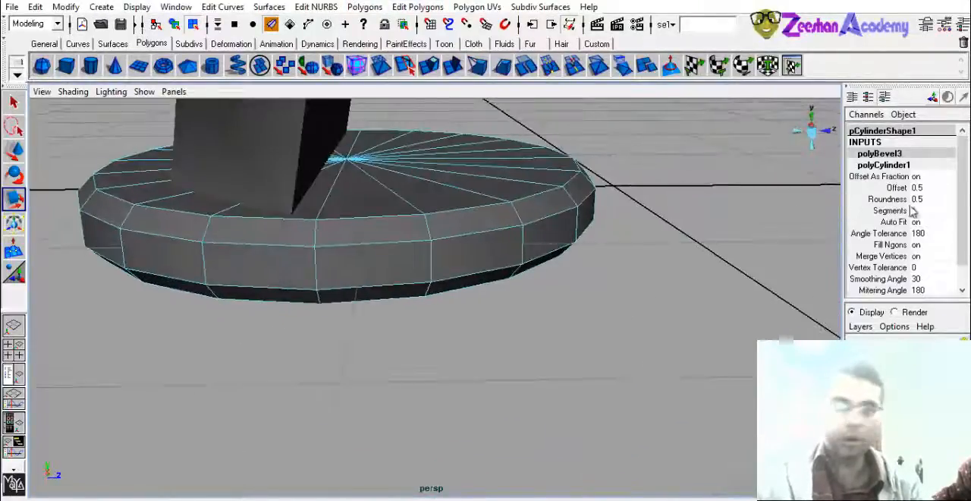
click(898, 188)
middle_drag(342, 299, 465, 282)
click(892, 210)
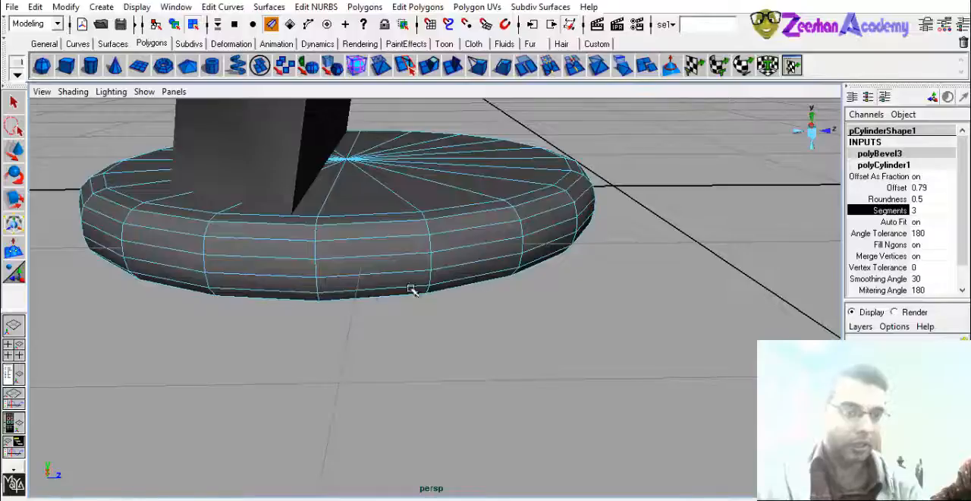
alt+drag(410, 289, 398, 259)
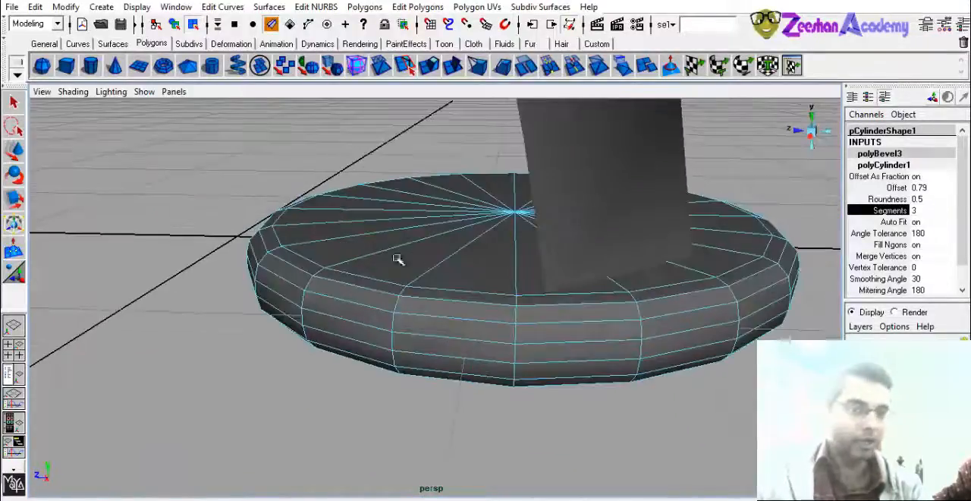
- Rework the disc bevel's offset, lowering it to 0 and raising it again to round the rim
click(897, 187)
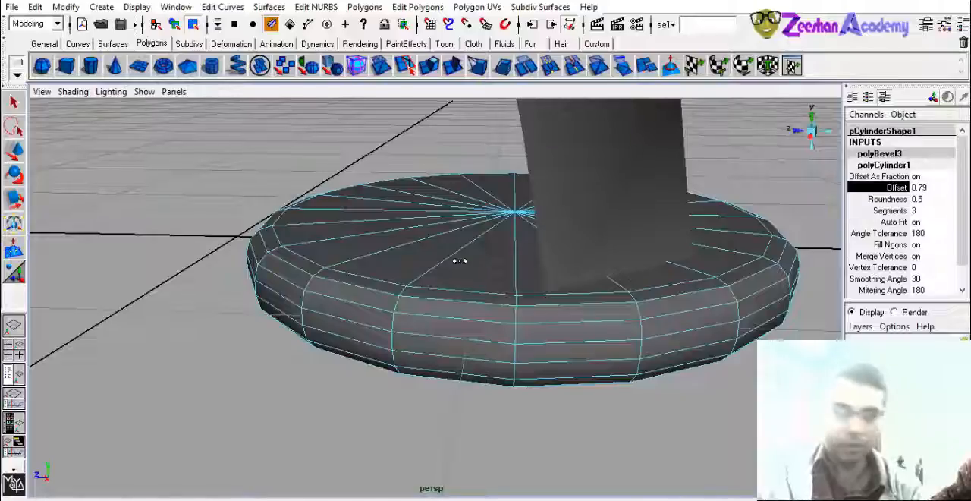
middle_drag(458, 260, 394, 283)
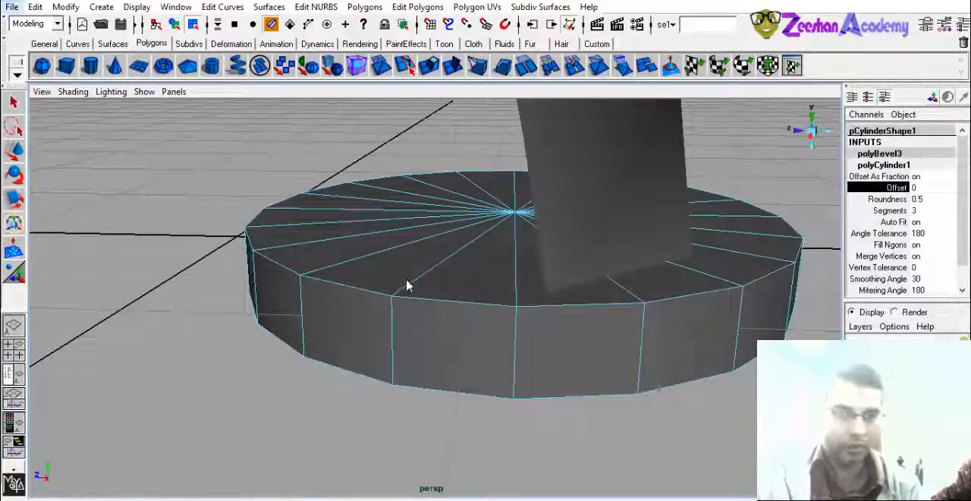
middle_drag(555, 251, 412, 278)
right_drag(444, 251, 493, 230)
alt+drag(460, 247, 453, 286)
- Select the whole disc base and scale it wider so that it extends past both sides of the neck
click(449, 213)
alt+right_drag(450, 213, 357, 314)
alt+drag(356, 315, 413, 296)
alt+middle_drag(414, 296, 397, 329)
alt+right_drag(397, 329, 343, 328)
alt+drag(343, 328, 378, 339)
click(448, 302)
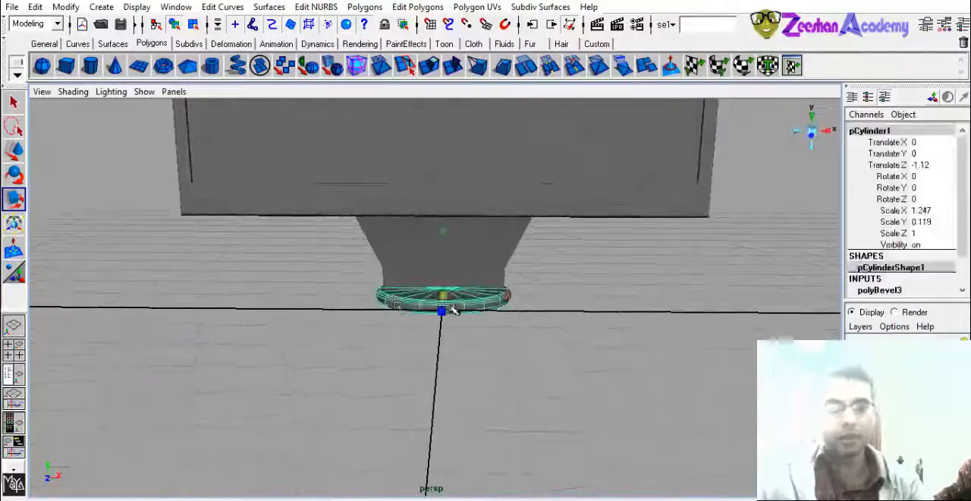
alt+right_drag(448, 301, 497, 303)
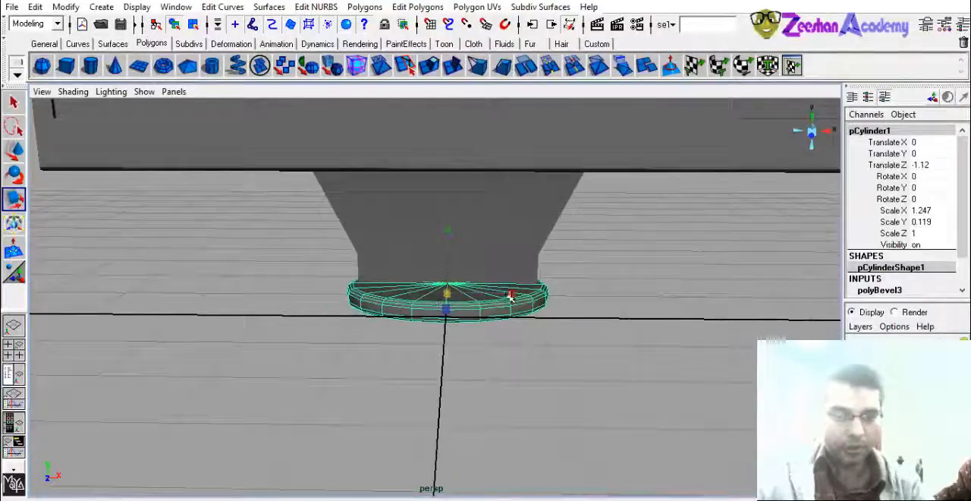
mouse_move(509, 294)
mouse_down()
mouse_move(520, 297)
mouse_move(503, 294)
mouse_up()
alt+right_drag(503, 294, 449, 294)
alt+drag(449, 293, 546, 347)
click(546, 347)
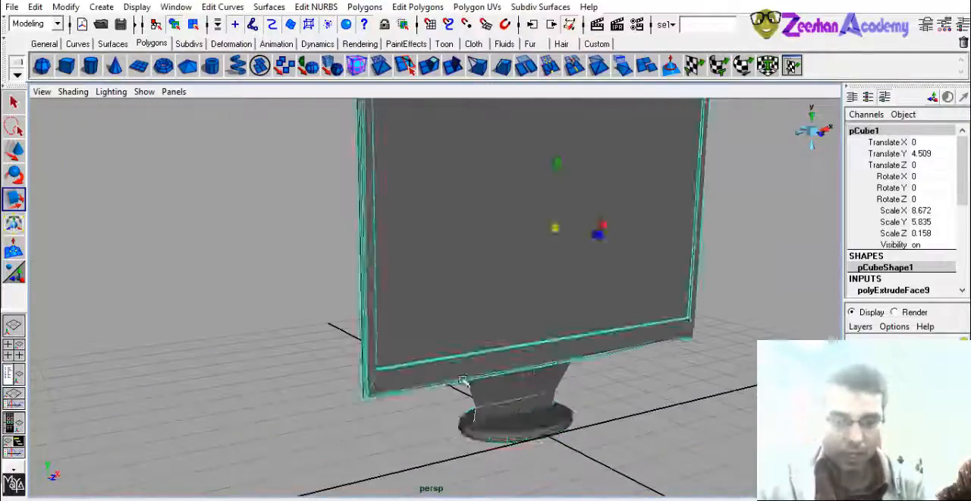
alt+right_drag(546, 346, 603, 350)
alt+drag(603, 350, 190, 315)
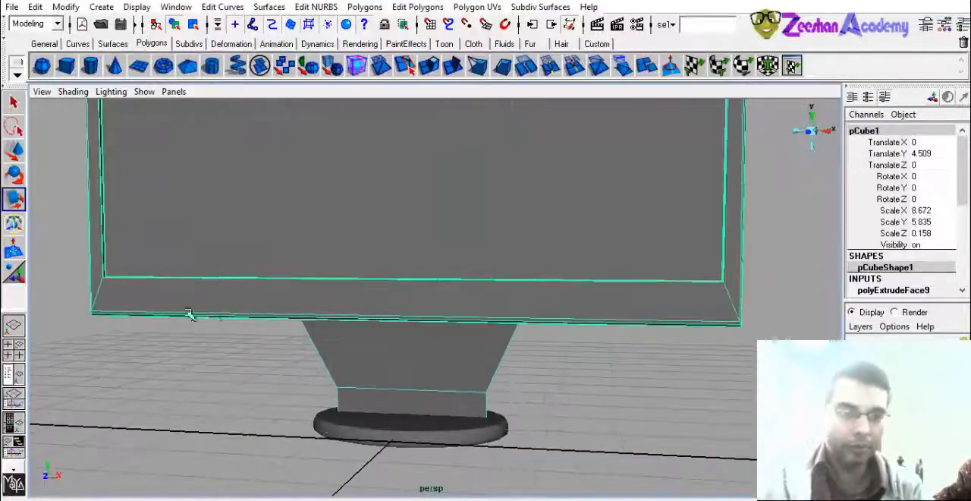
click(91, 69)
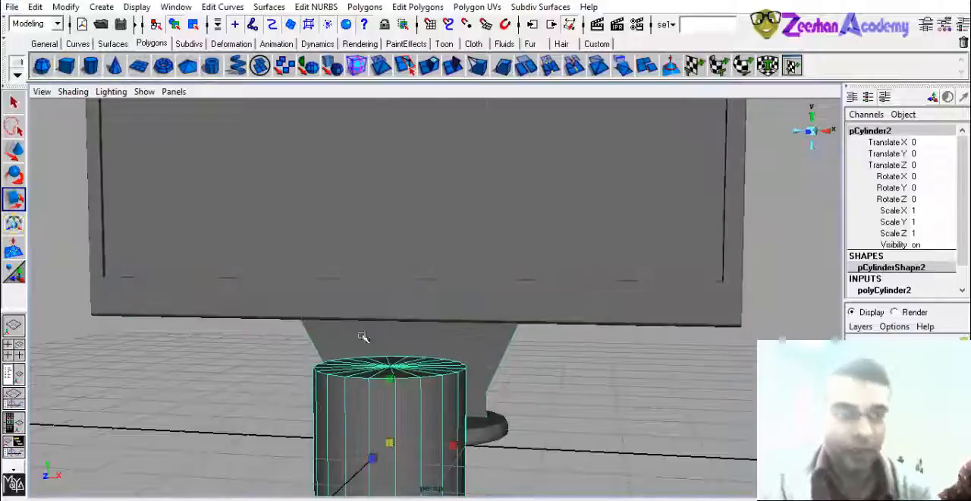
alt+middle_drag(364, 339, 251, 222)
alt+drag(251, 222, 341, 325)
drag(343, 356, 377, 406)
key(Delete)
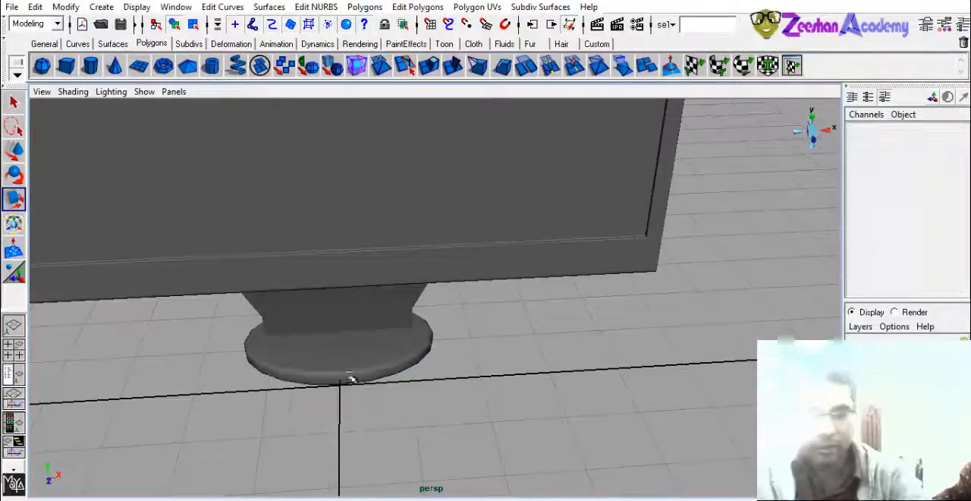
- Create a polygon sphere and raise it above the base to a Translate Y of 1.978
click(42, 66)
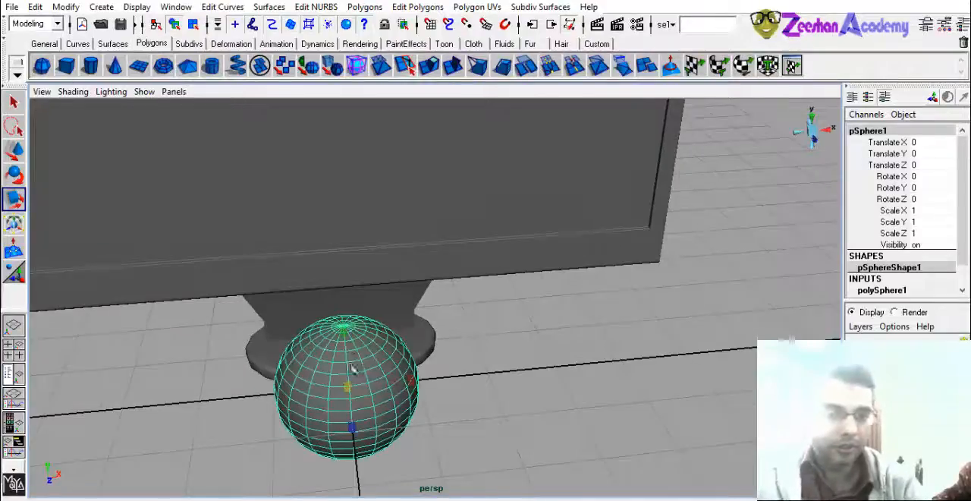
key(w)
drag(348, 332, 353, 219)
alt+middle_drag(331, 231, 334, 248)
key(r)
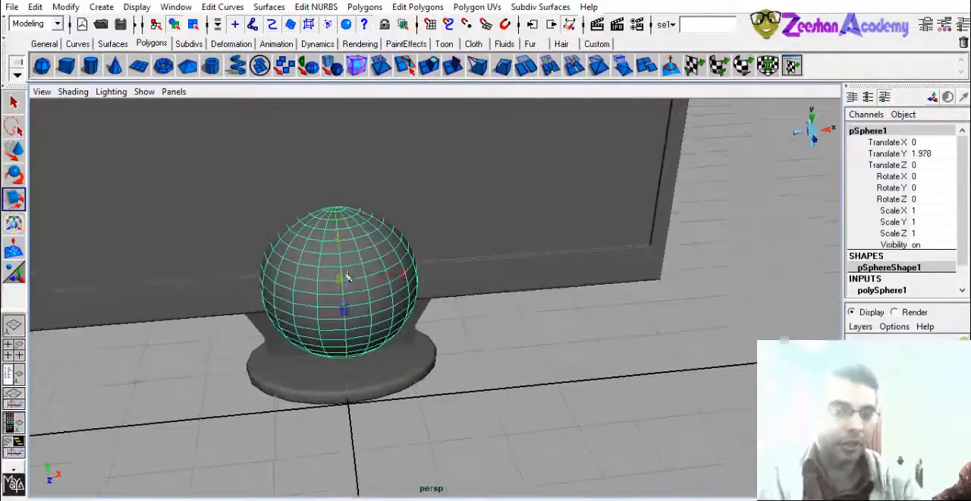
- Set the sphere's radius to 0.16
click(891, 290)
click(899, 243)
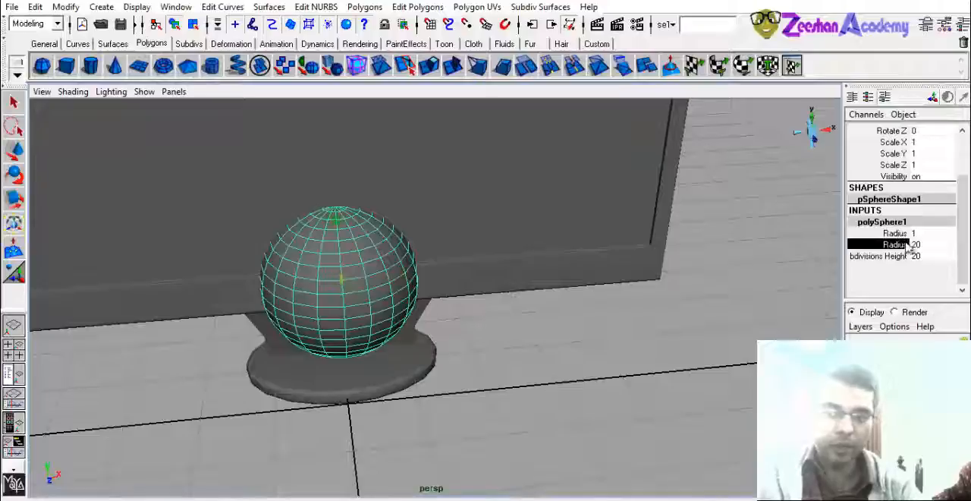
click(901, 223)
click(894, 246)
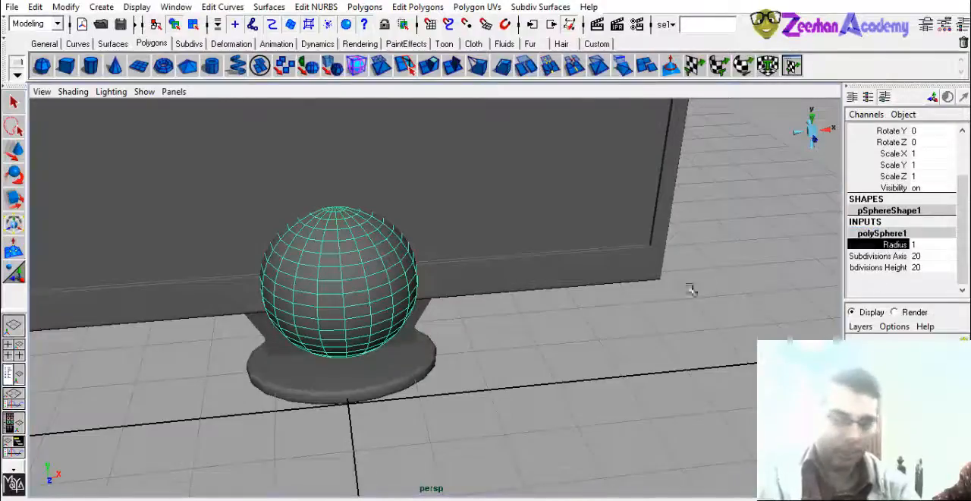
alt+right_drag(691, 290, 552, 324)
middle_drag(552, 324, 490, 327)
alt+drag(381, 342, 364, 305)
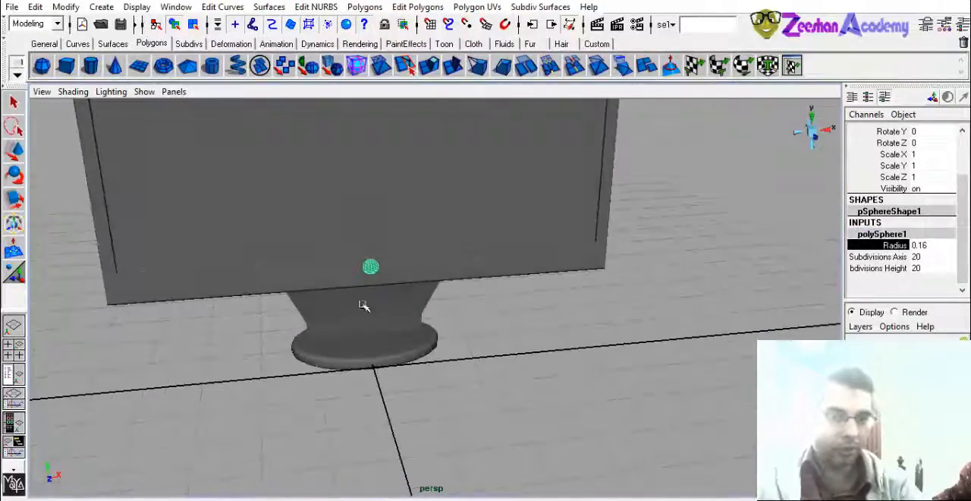
- Rotate the sphere 90 degrees about X and move it out in front of the screen to Translate Z 0.306
key(e)
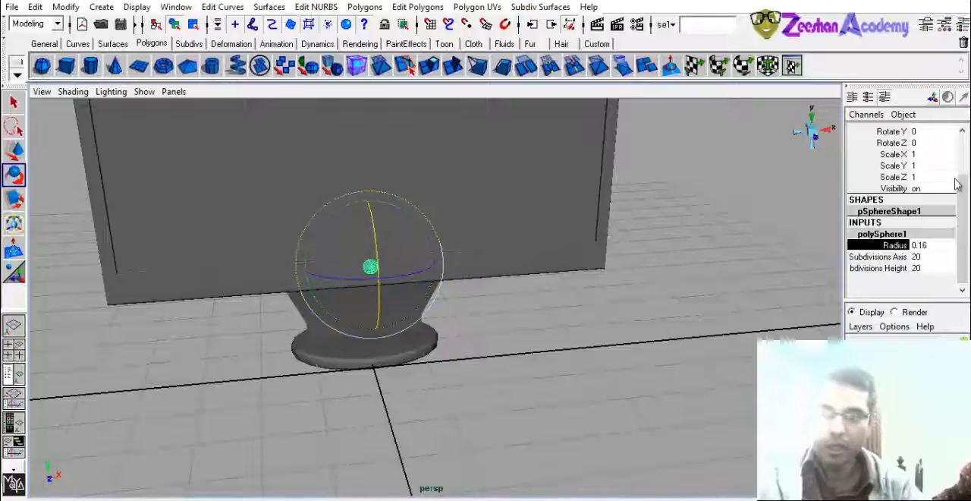
scroll(957, 183, up, 3)
double_click(920, 174)
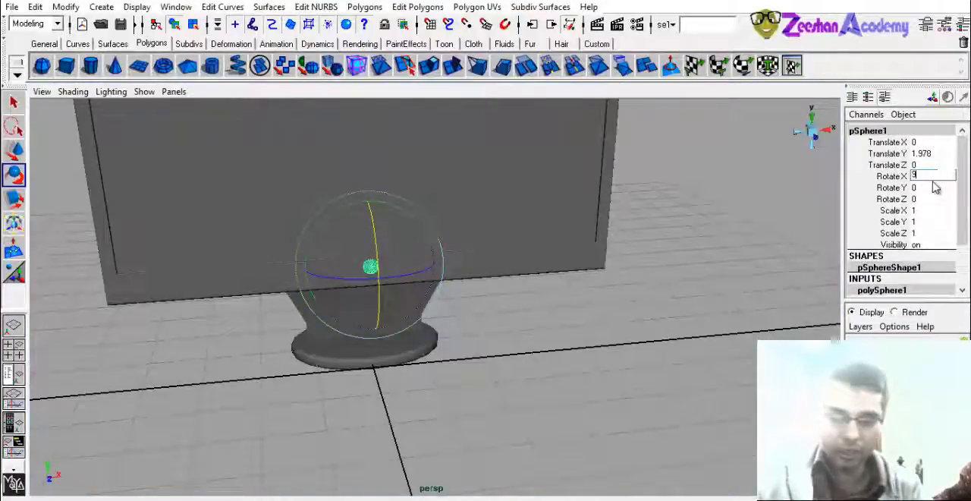
alt+right_drag(337, 261, 408, 285)
alt+drag(408, 286, 542, 340)
key(w)
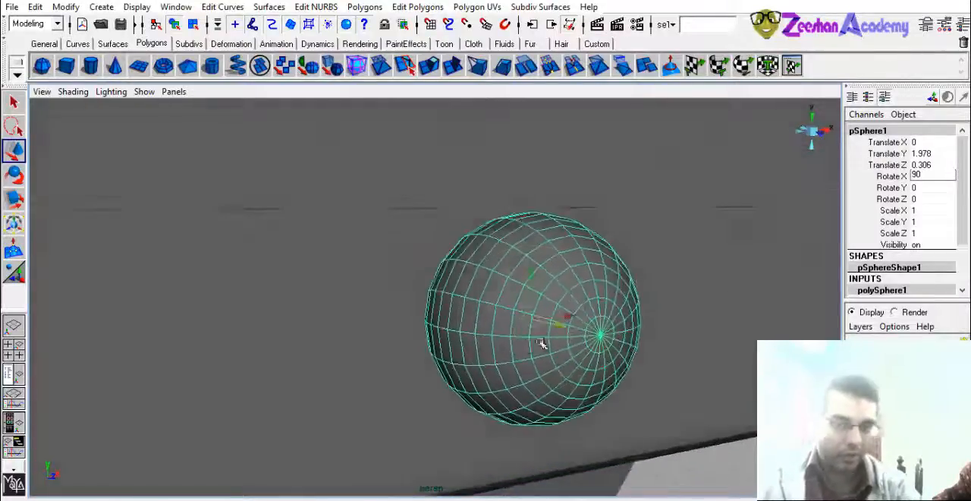
key(e)
drag(566, 303, 556, 236)
key(ctrl+z)
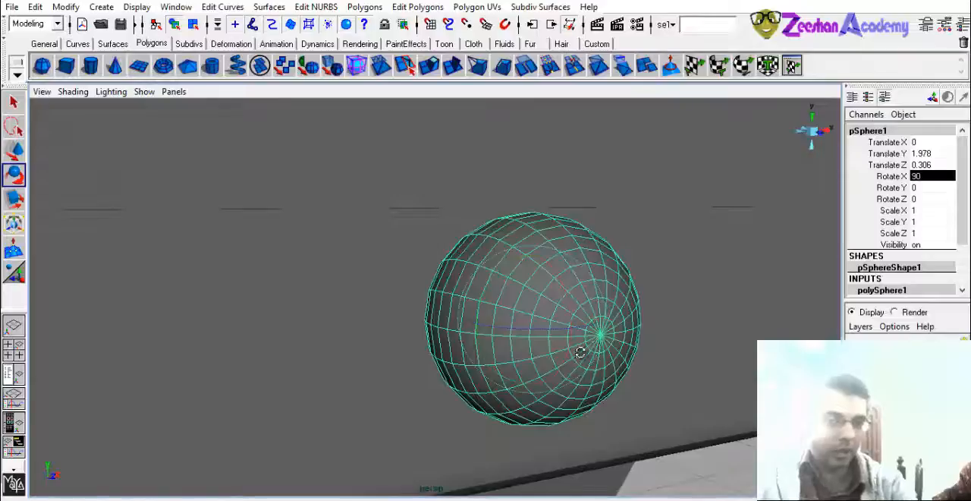
- Select the faces on the sphere's half facing the monitor and delete them to leave a front dome
alt+drag(581, 350, 664, 352)
right_drag(637, 271, 646, 304)
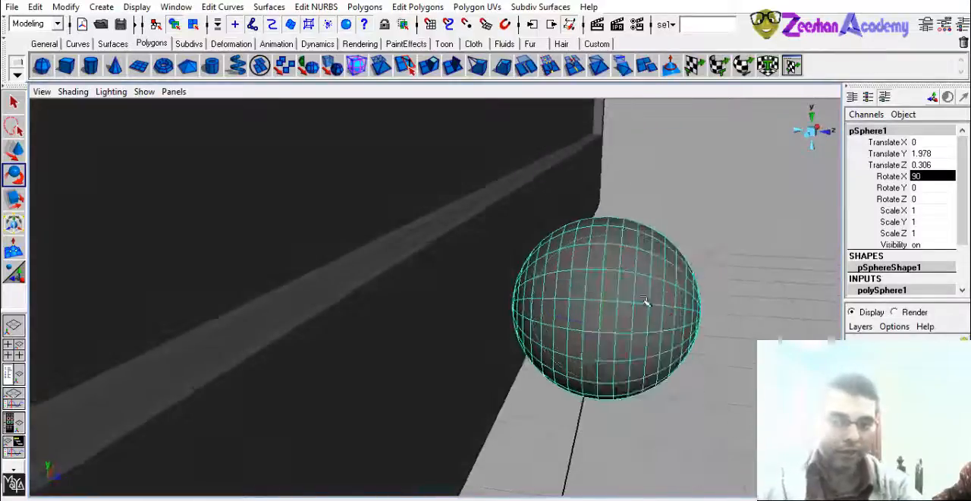
alt+drag(569, 360, 602, 352)
mouse_move(499, 157)
mouse_down()
mouse_move(623, 448)
mouse_move(604, 454)
mouse_up()
mouse_move(604, 454)
alt+mouse_down()
mouse_move(572, 444)
mouse_move(585, 442)
alt+mouse_up()
key(Delete)
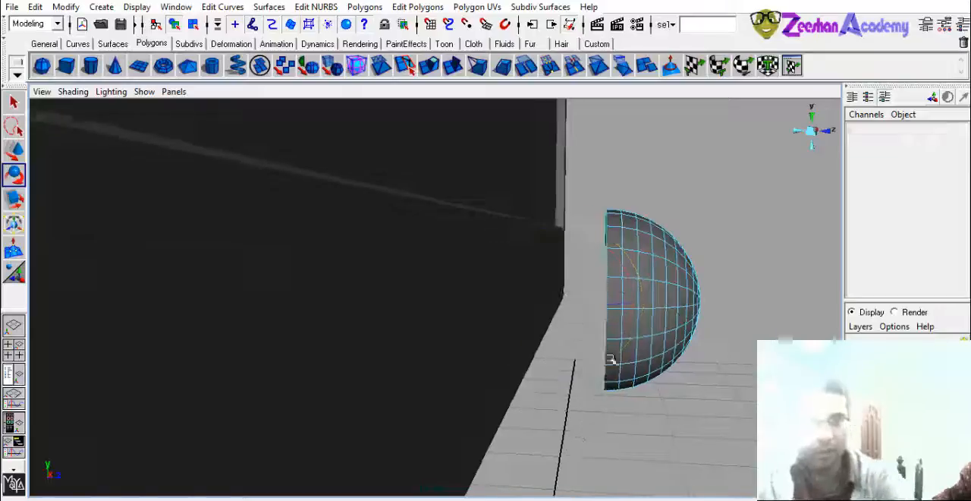
- Flatten the half sphere to a Scale Y of 0.458 and move it back against the monitor's front at Translate Z 0.061
key(space)
right_drag(648, 282, 686, 269)
click(657, 300)
drag(657, 300, 511, 313)
key(w)
alt+drag(507, 318, 361, 330)
- Place the dome as a button in the frame's lower right corner, at Translate X 3.977 and Translate Y 1.873
drag(433, 255, 433, 320)
scroll(579, 354, down, 2)
alt+middle_drag(579, 353, 442, 313)
scroll(527, 295, down, 2)
scroll(442, 314, down, 1)
drag(408, 298, 699, 300)
scroll(705, 312, up, 1)
alt+middle_drag(710, 315, 569, 304)
scroll(569, 304, up, 7)
scroll(569, 304, down, 7)
alt+middle_drag(447, 314, 551, 316)
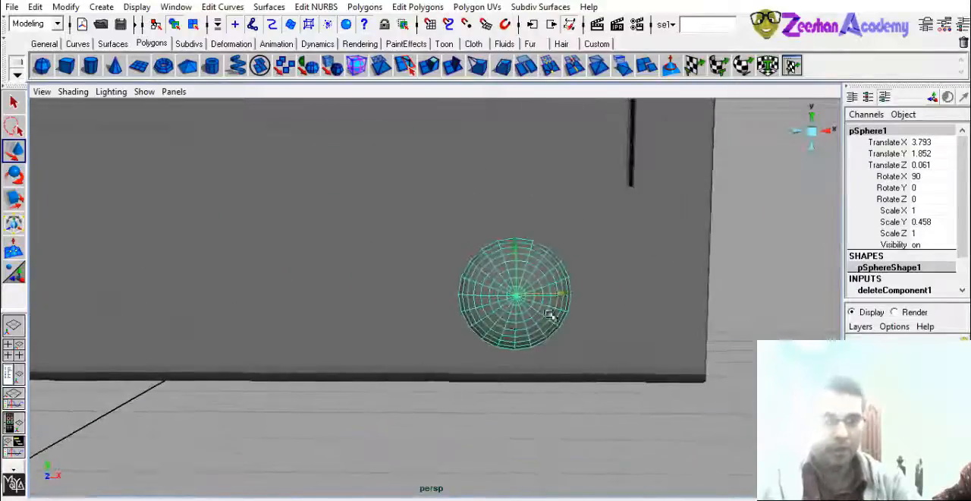
drag(556, 296, 623, 289)
drag(584, 257, 583, 247)
- Flatten the corner button further to a Scale Y of 0.39
alt+drag(543, 285, 568, 336)
key(r)
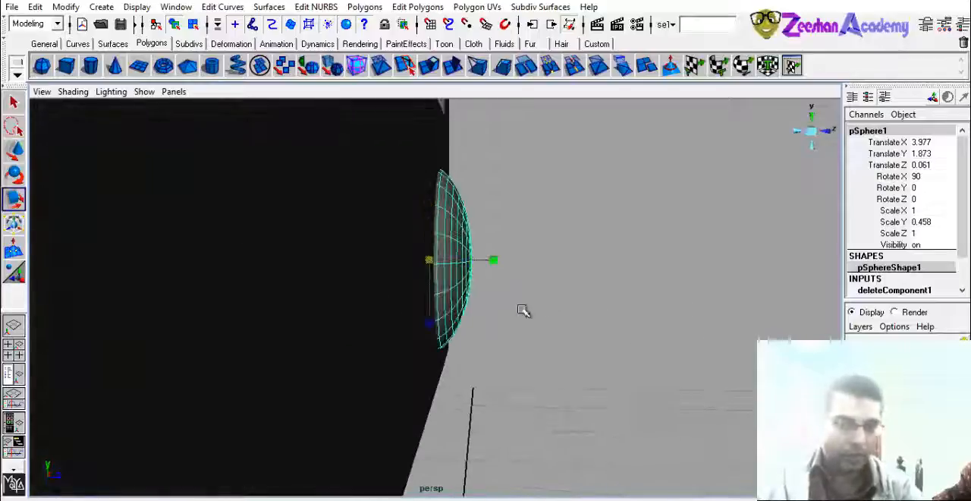
drag(495, 261, 458, 288)
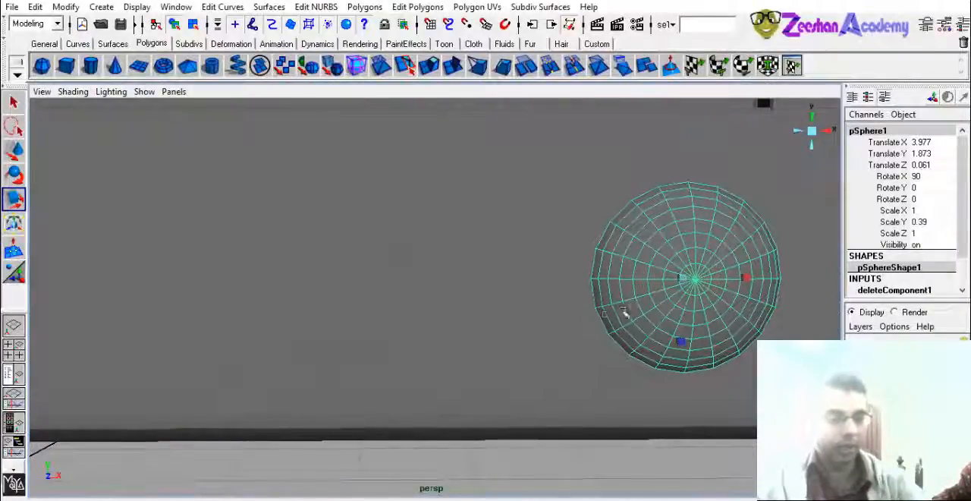
- Duplicate the button beside the original at Translate X 3.641, shrink the copy to 0.558 in X and Z, and move it to Translate Z 0.066
key(ctrl+d)
key(w)
drag(679, 279, 473, 319)
key(r)
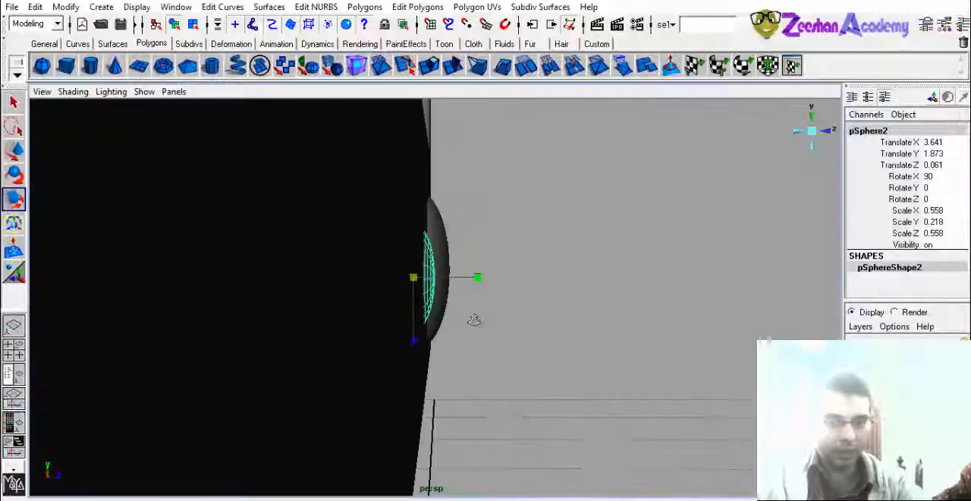
key(w)
drag(457, 270, 541, 329)
- Duplicate the small button twice more, spacing the copies in a row away from the large button, the last at Translate X 3.265
key(ctrl+d)
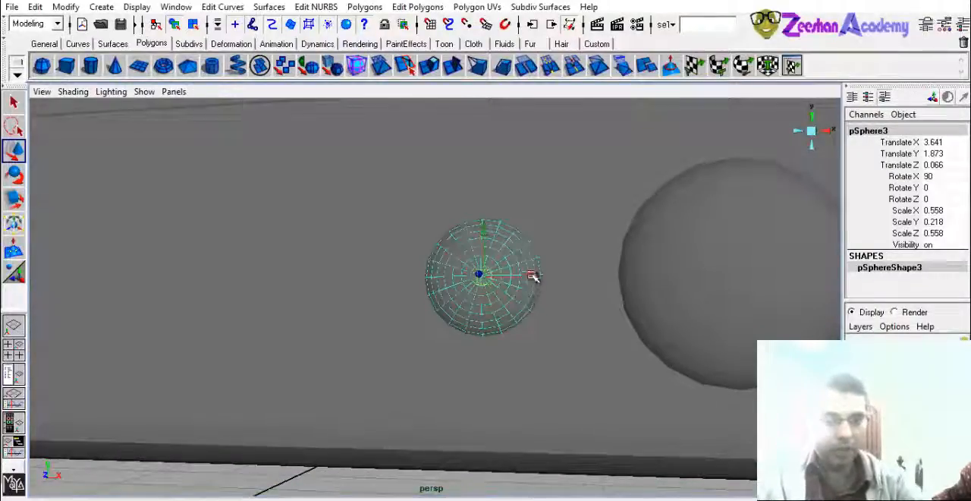
drag(533, 275, 282, 284)
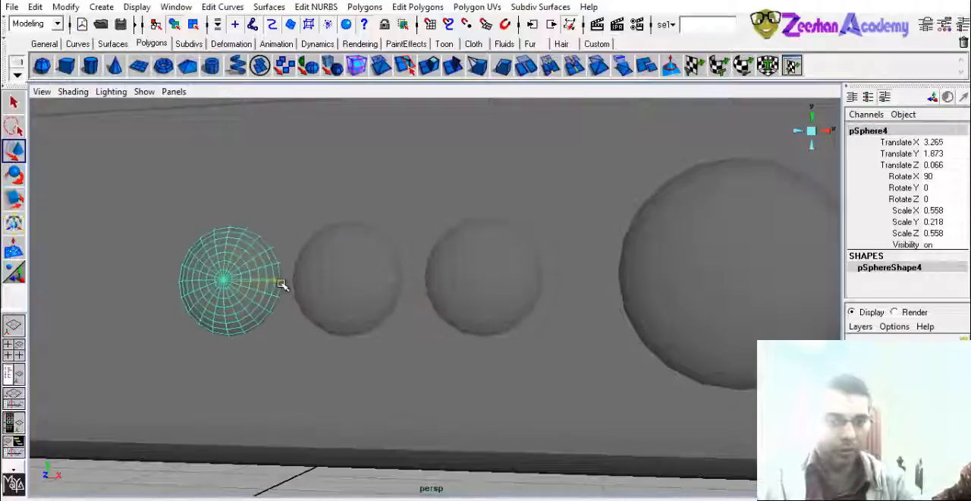
alt+right_drag(682, 369, 327, 380)
click(665, 418)
alt+right_drag(665, 418, 326, 432)
alt+drag(325, 432, 420, 389)
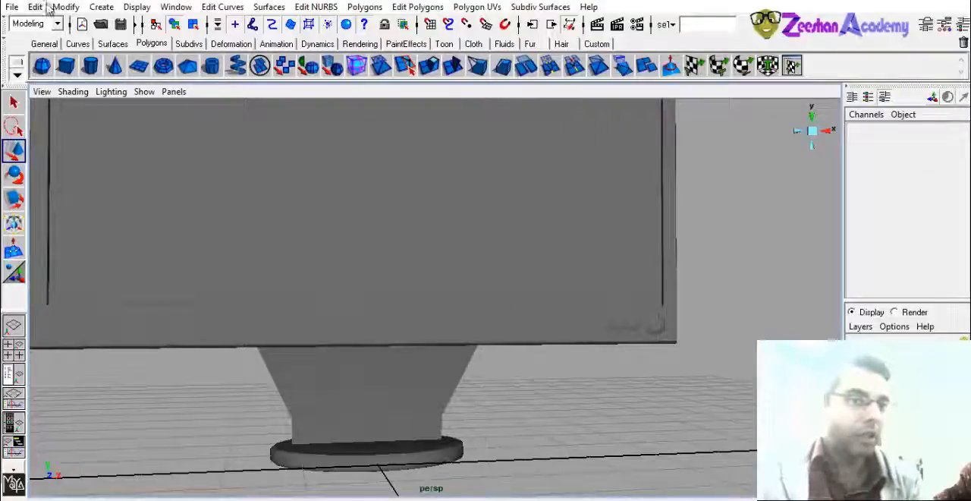
- Open the text creation options and enter "Zeeshan Academy" as the text
click(105, 7)
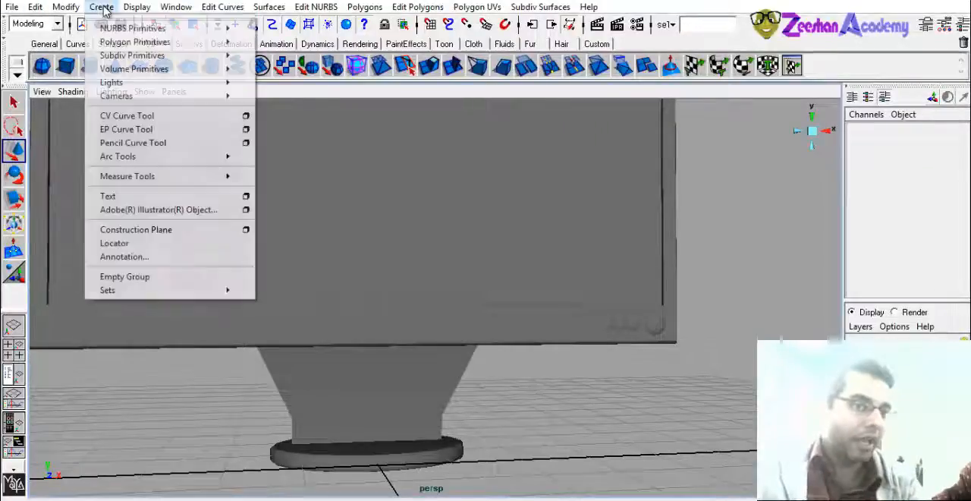
click(247, 199)
drag(734, 136, 473, 161)
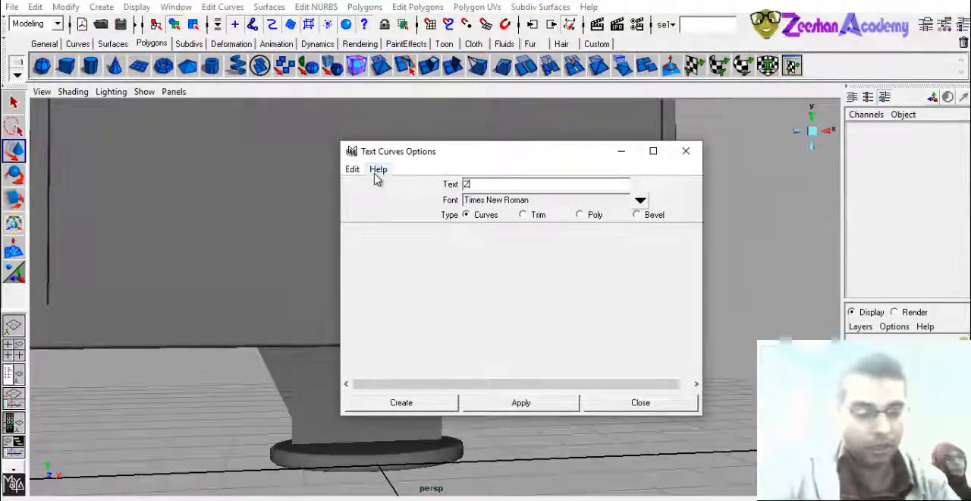
text(Zeeshan Academ)
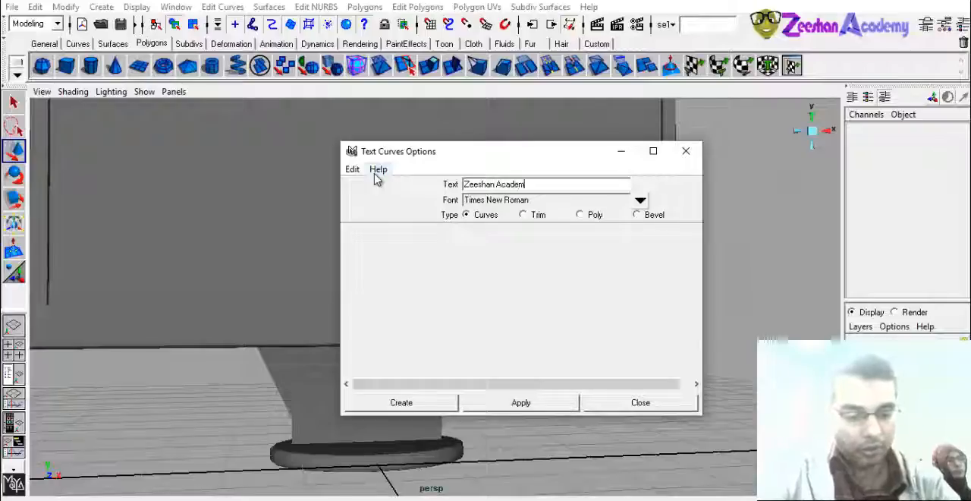
text(y)
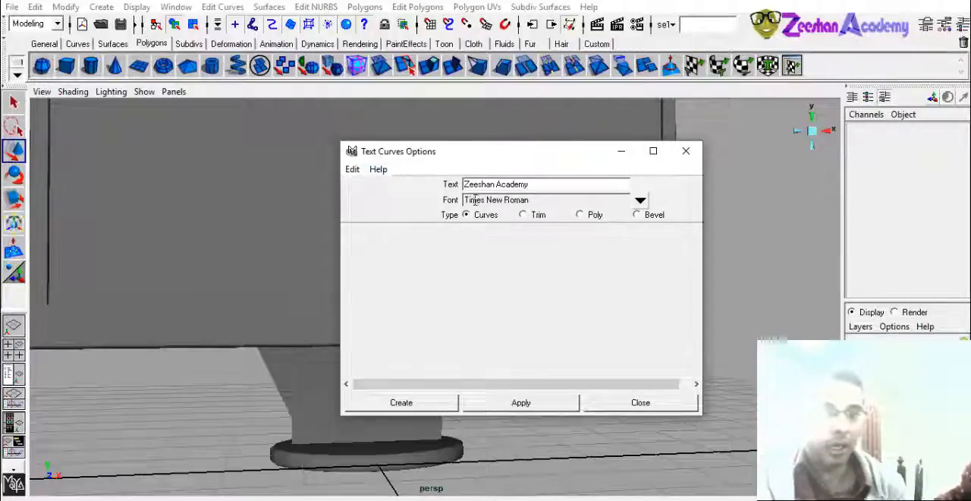
drag(530, 146, 417, 115)
- Try the text as curves, moved forward to Translate Z 2.864 and scaled uniformly to 0.298, and delete it
click(417, 371)
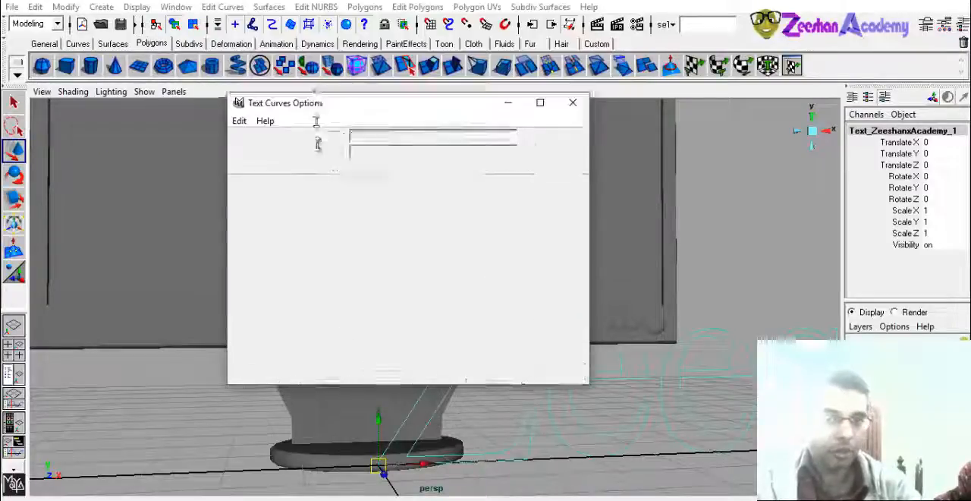
drag(340, 122, 269, 89)
alt+right_drag(667, 369, 330, 399)
alt+middle_drag(496, 411, 406, 446)
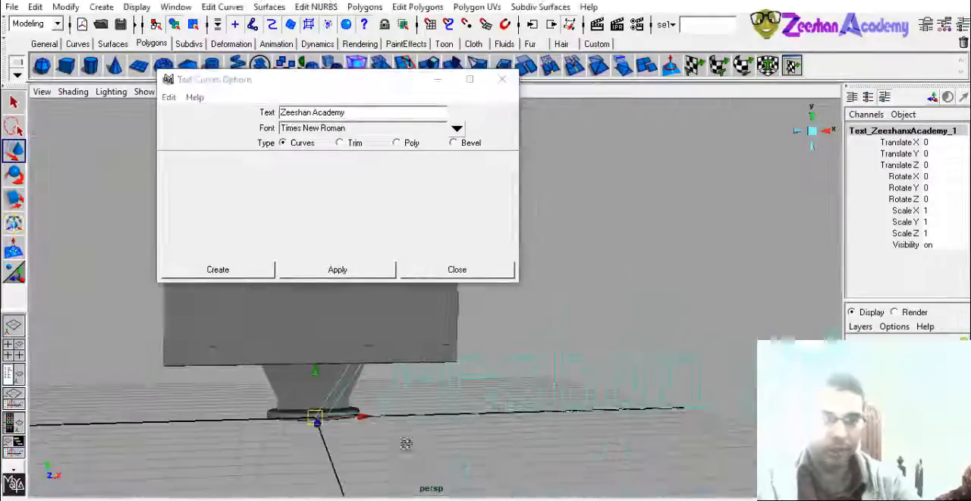
alt+drag(436, 445, 422, 442)
drag(323, 420, 475, 448)
key(r)
drag(381, 440, 68, 465)
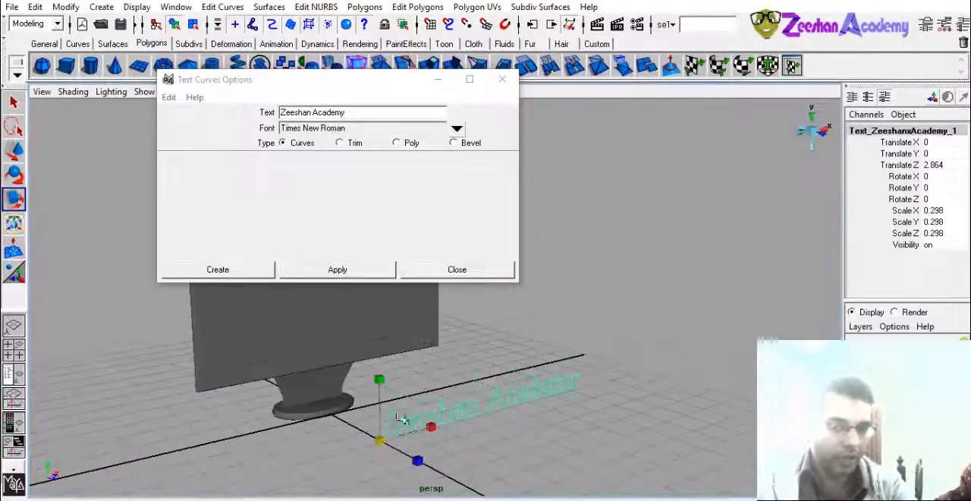
alt+drag(401, 418, 364, 377)
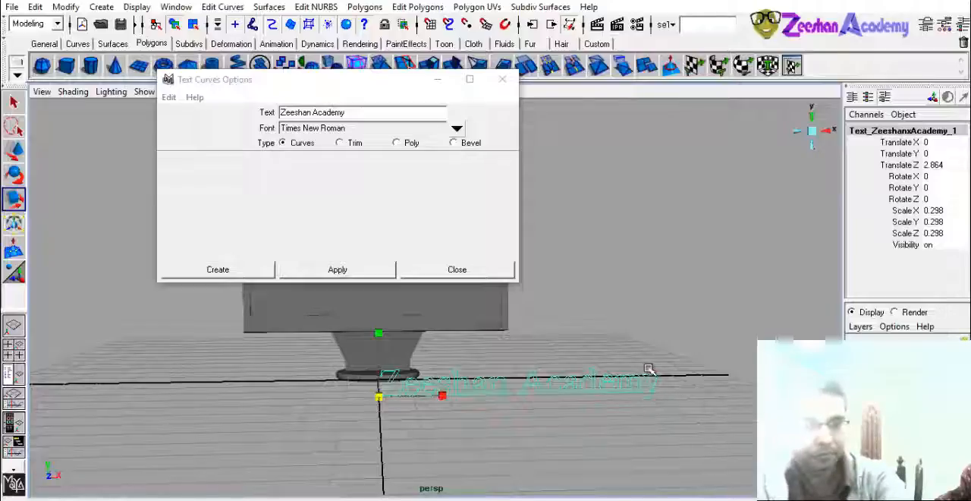
key(Delete)
- Switch the text type to Poly and go through its tessellation options
scroll(458, 372, up, 3)
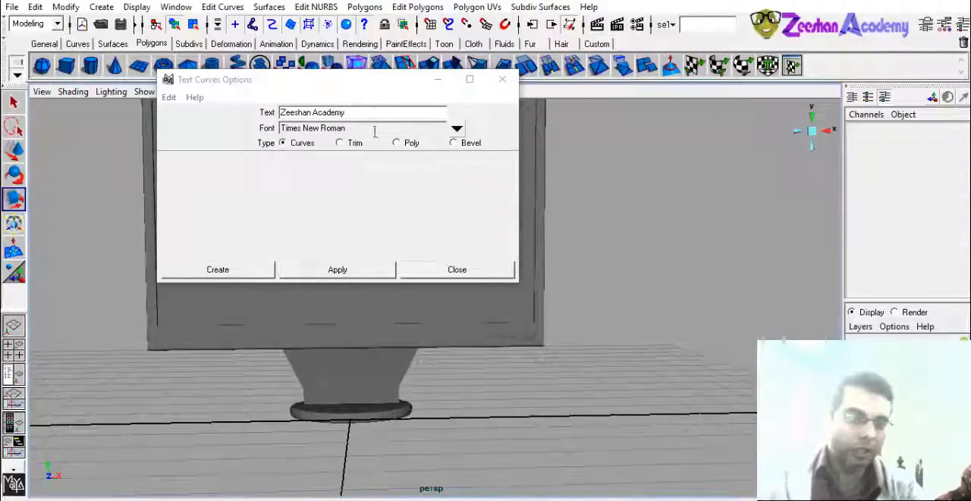
click(397, 143)
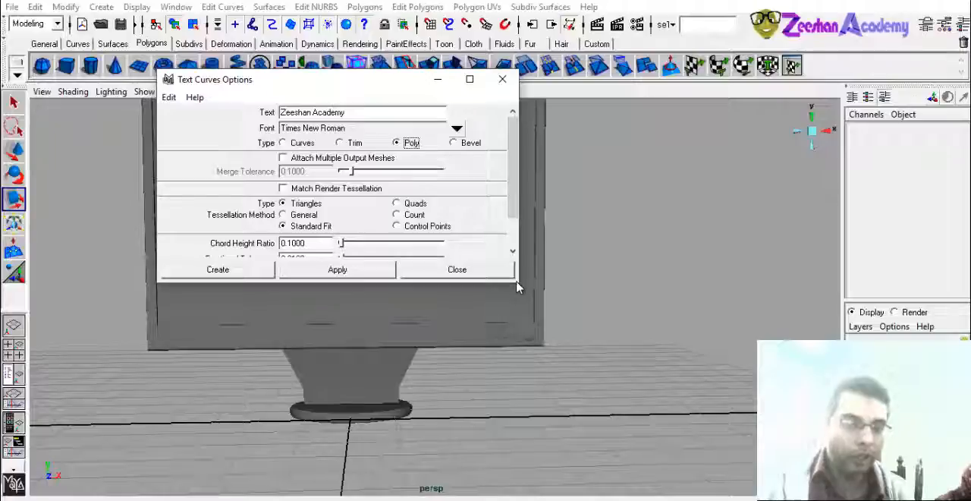
drag(512, 199, 520, 230)
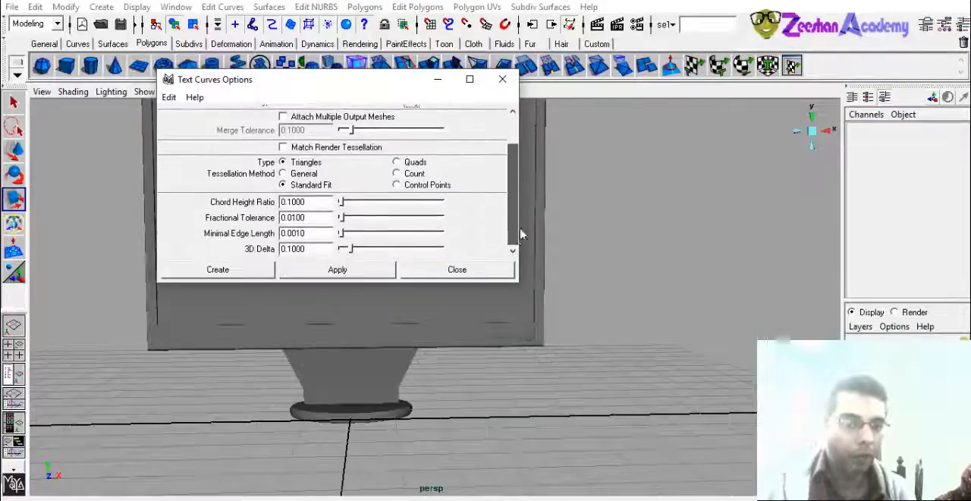
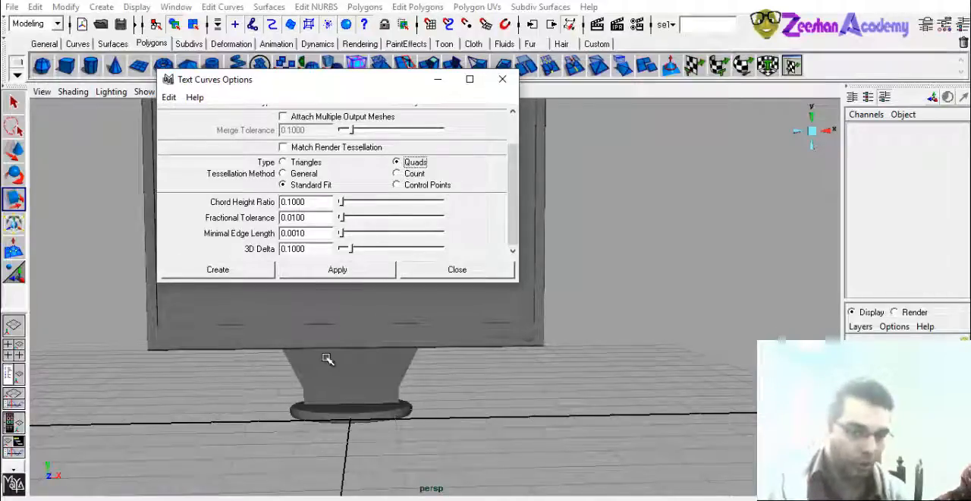
- Set the text's tessellation method to Count with 200 and create the polygon text "Zeeshan Academy"
click(413, 174)
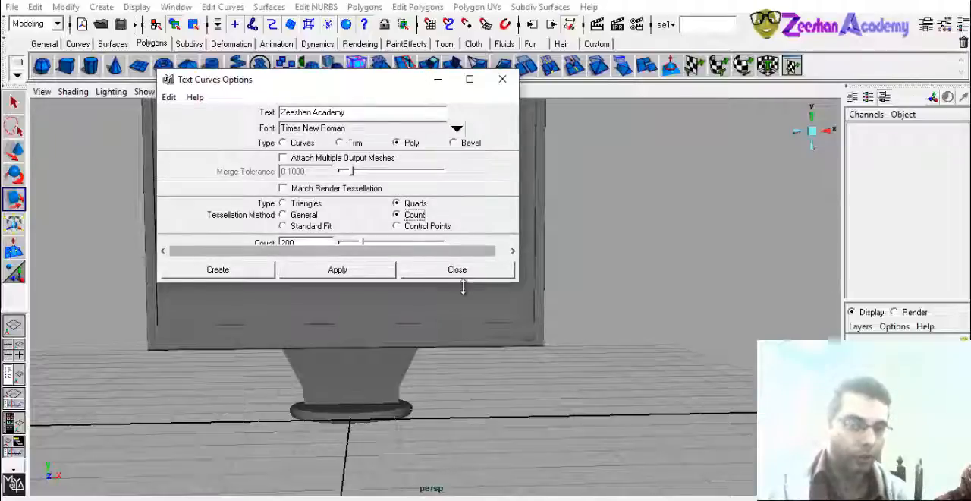
drag(466, 286, 460, 317)
click(314, 243)
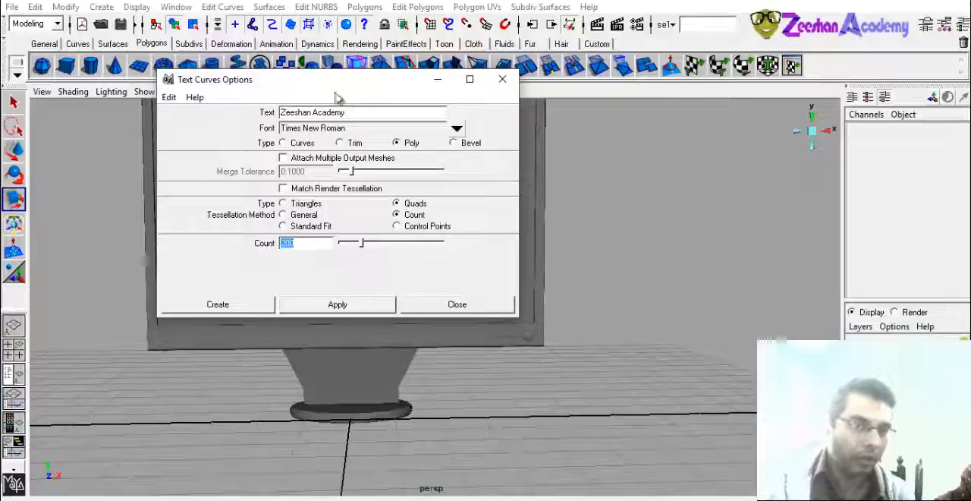
drag(334, 83, 661, 114)
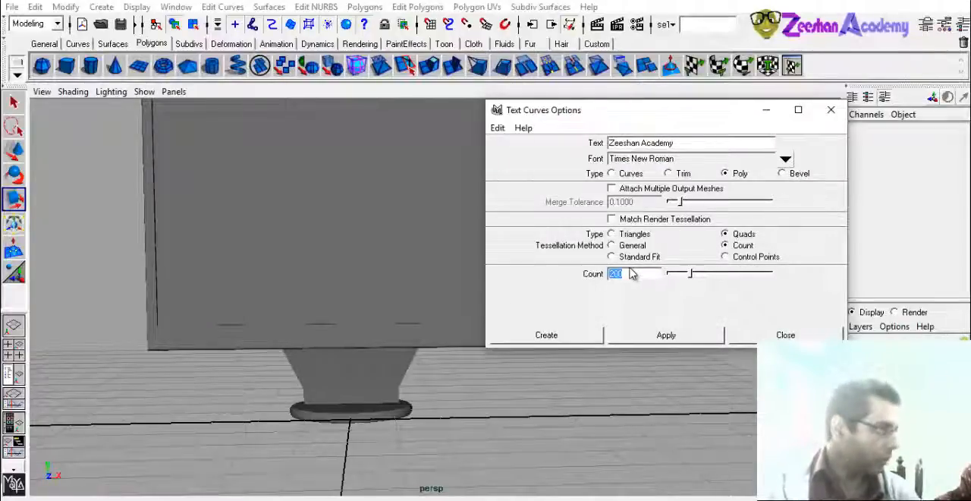
click(574, 333)
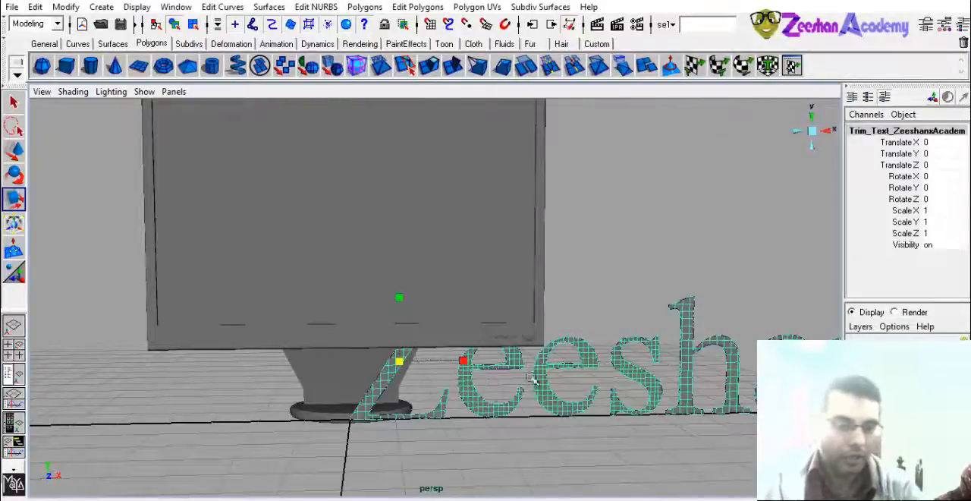
- Move the new polygon text forward to Translate Z 2.207, clear of the monitor
alt+drag(531, 378, 440, 396)
alt+right_drag(440, 396, 357, 389)
alt+drag(356, 389, 517, 395)
key(w)
alt+right_drag(517, 396, 559, 443)
alt+drag(559, 442, 494, 420)
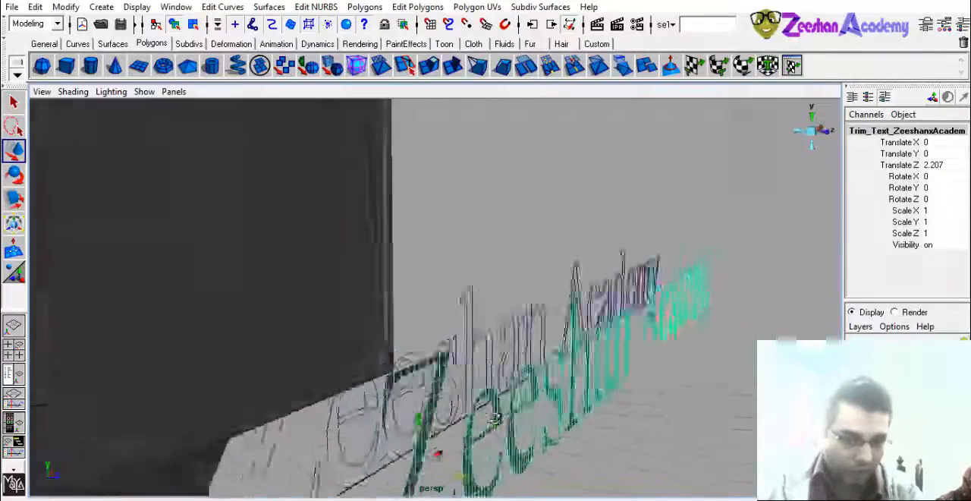
alt+right_drag(494, 420, 563, 406)
alt+drag(562, 405, 470, 385)
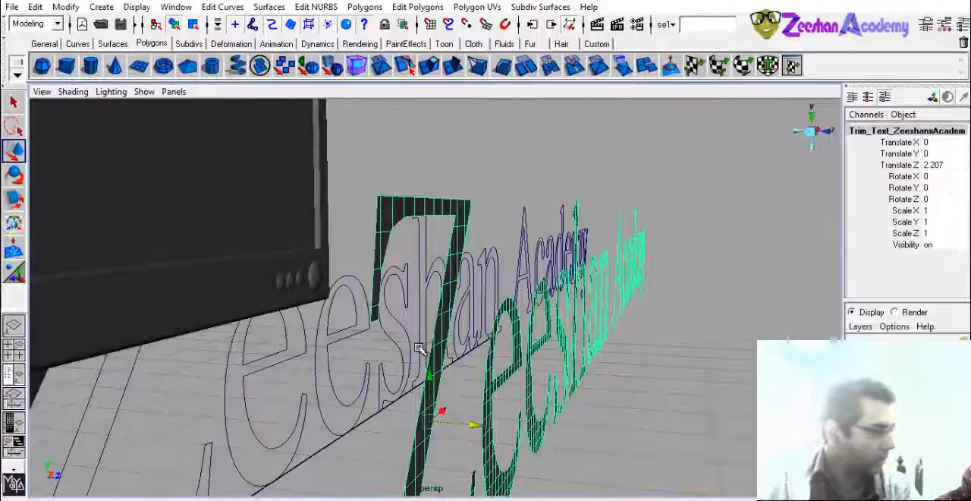
alt+drag(588, 360, 430, 364)
key(F11)
key(F8)
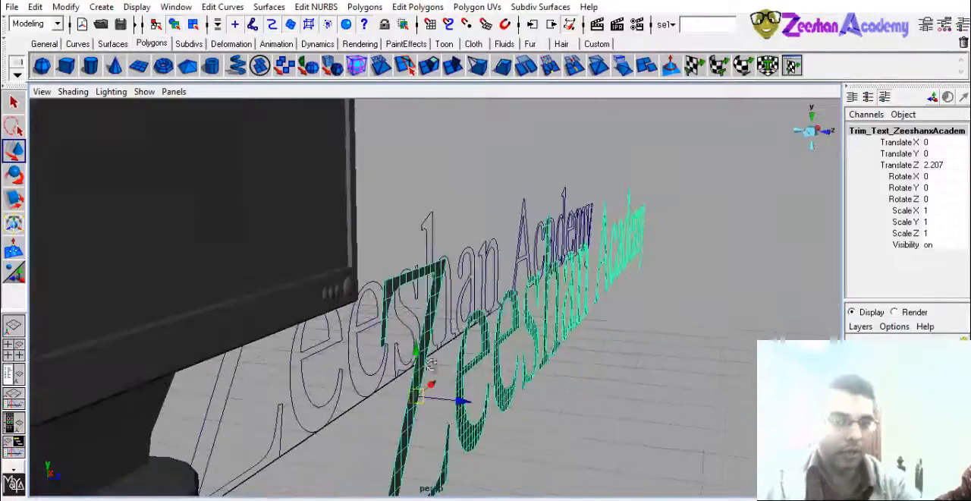
- Reopen the text creation options, go through the Trim and Curves types and set the type back to Poly
click(253, 384)
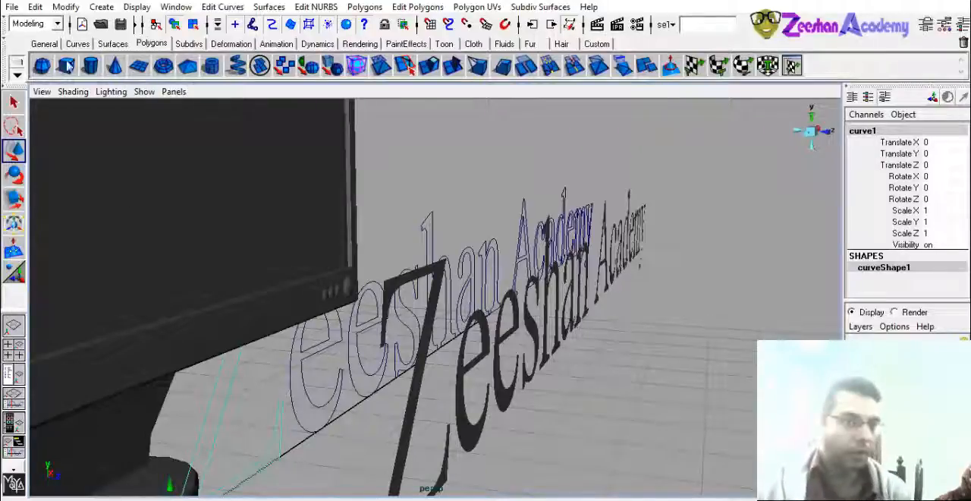
click(101, 6)
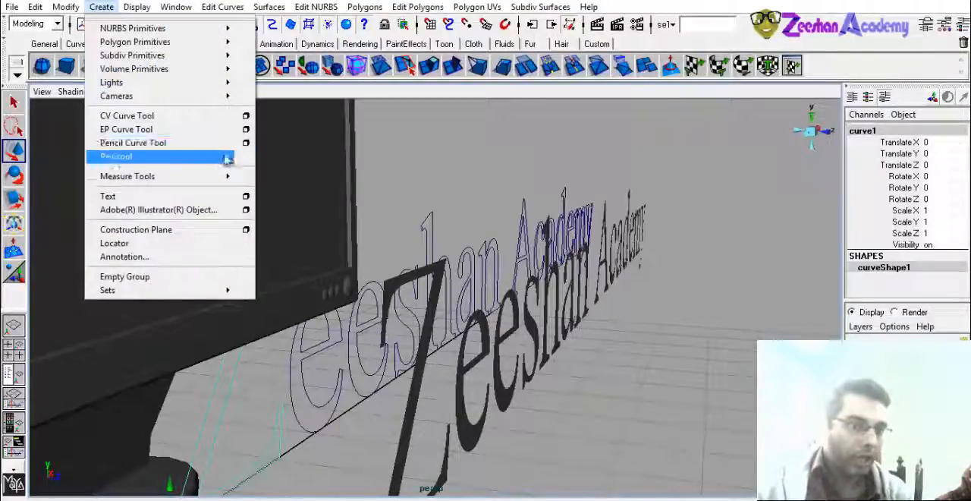
click(245, 196)
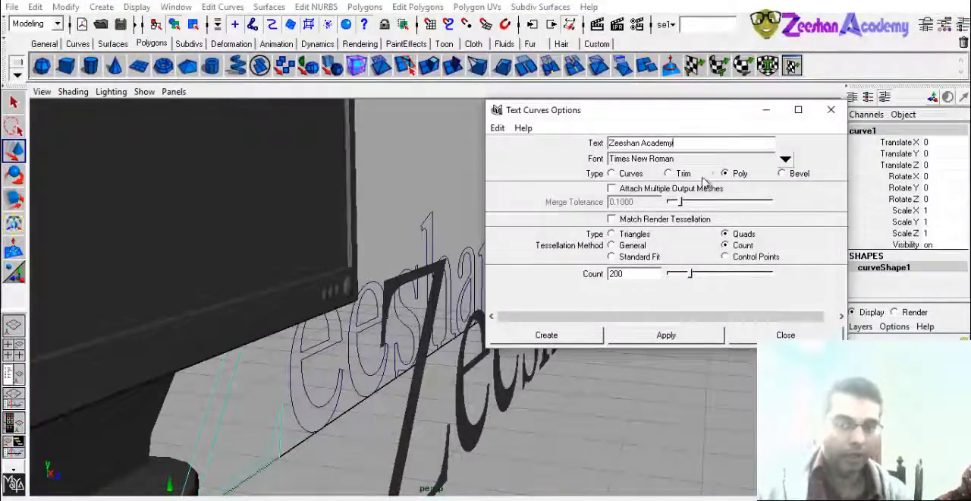
click(670, 174)
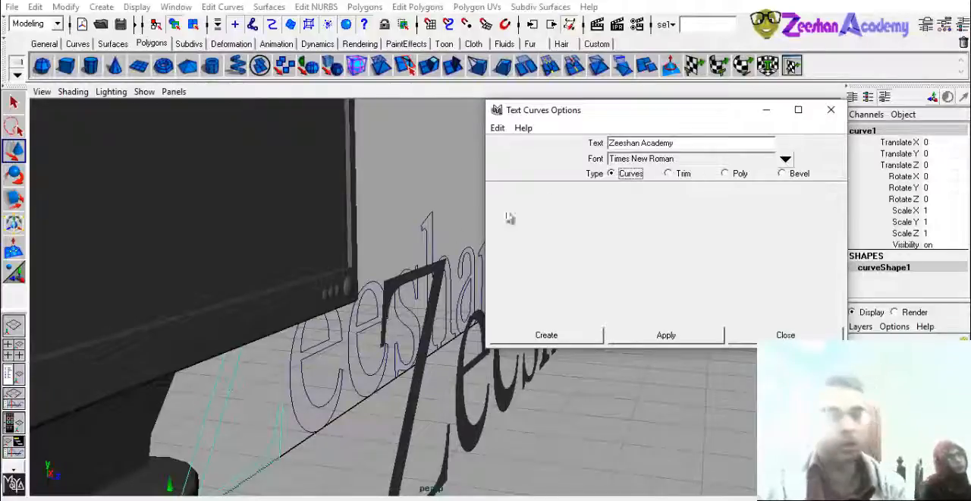
click(725, 173)
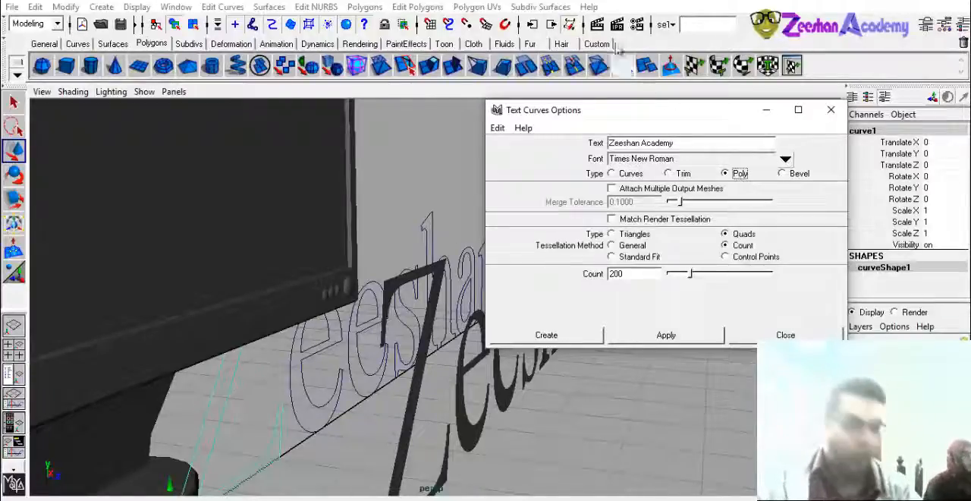
click(36, 24)
click(38, 49)
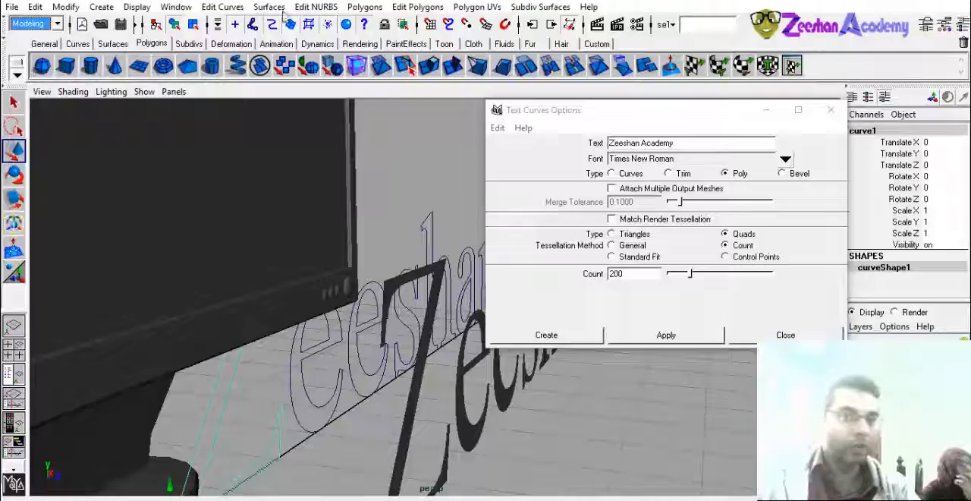
click(275, 8)
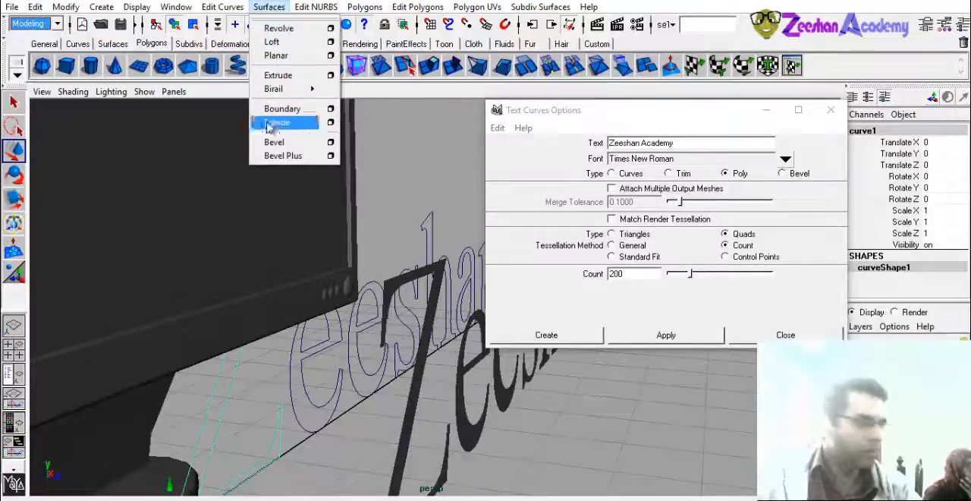
click(281, 6)
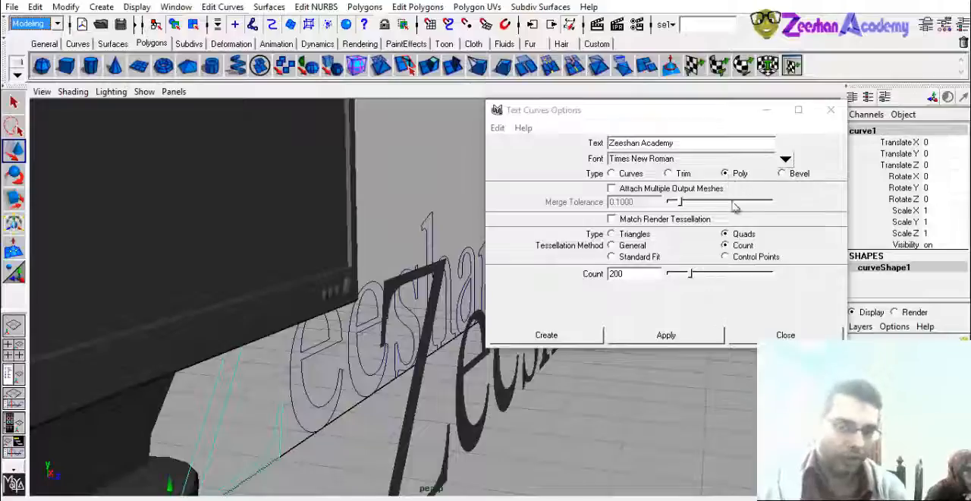
- Examine the quad mesh of the polygon letter Z against the Count value in the text options
click(405, 443)
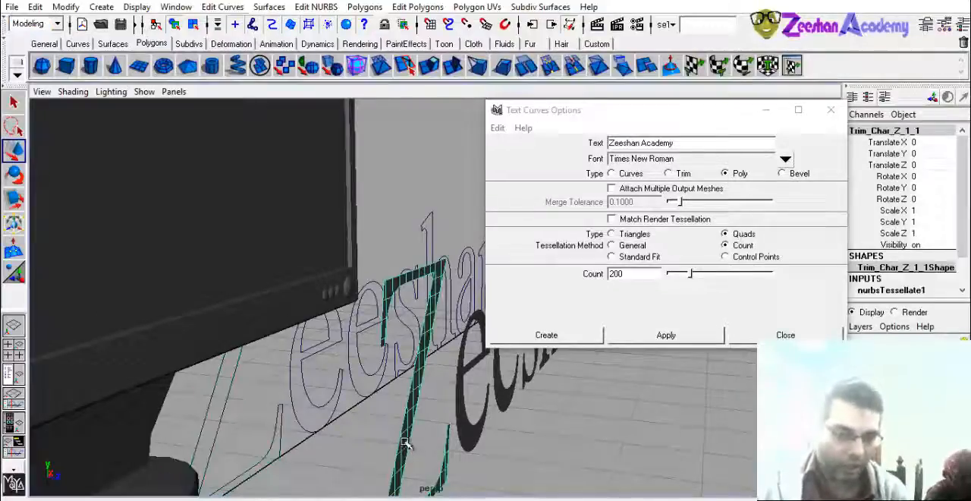
alt+drag(389, 414, 288, 327)
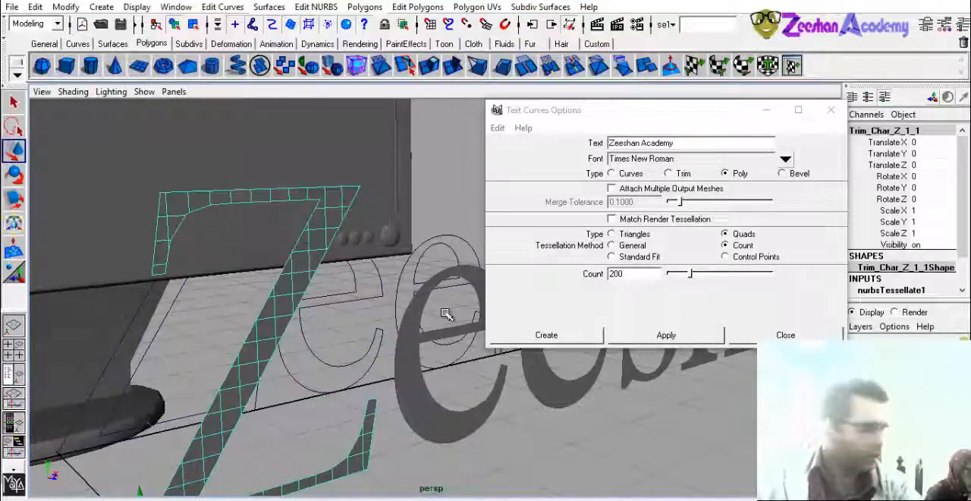
alt+right_drag(446, 314, 366, 324)
alt+drag(366, 324, 440, 317)
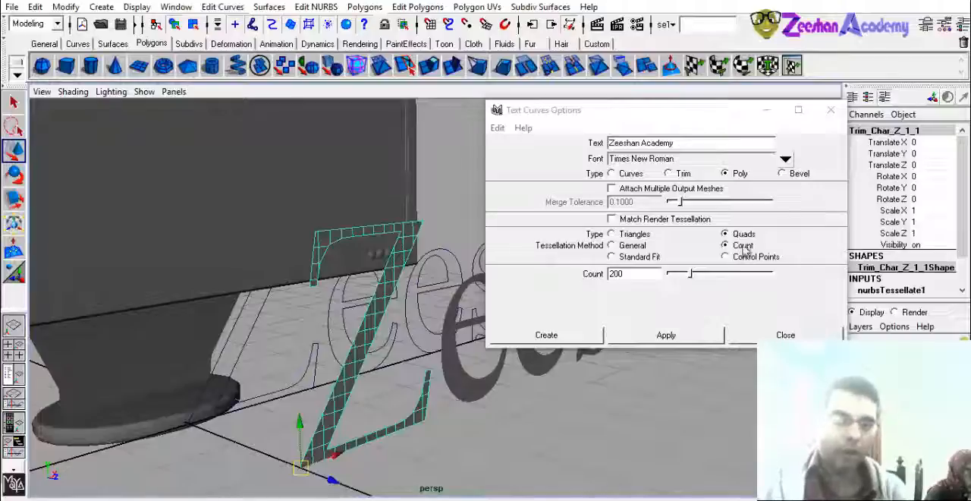
click(612, 274)
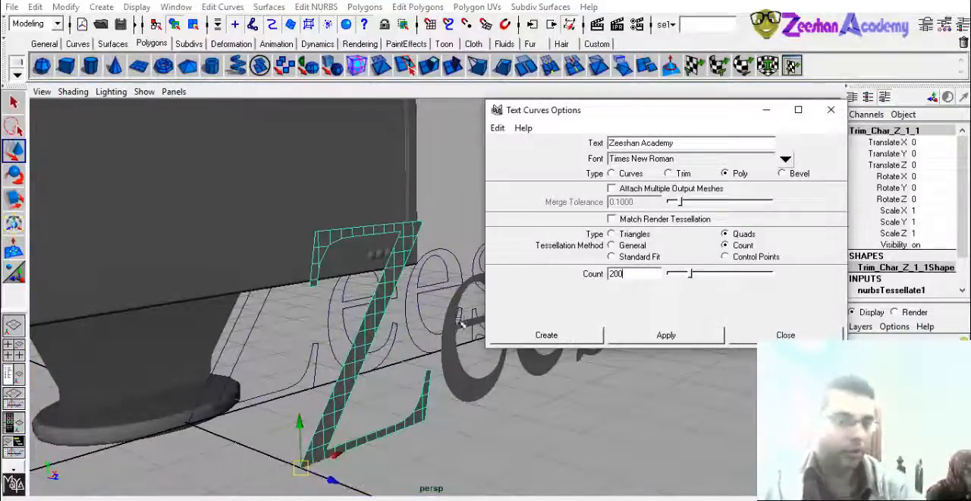
- Select the whole group of leftover text curves starting from the letter Z's curve and delete it
alt+drag(429, 367, 305, 389)
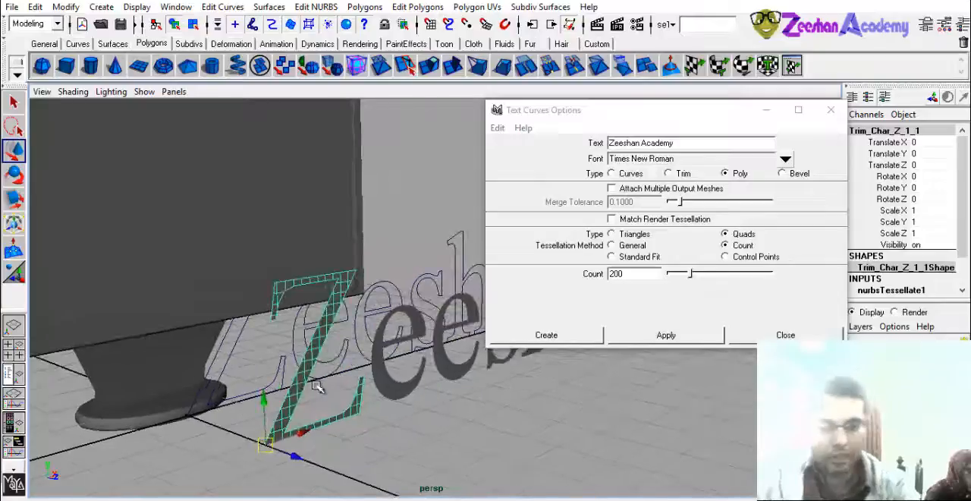
key(Up)
click(317, 375)
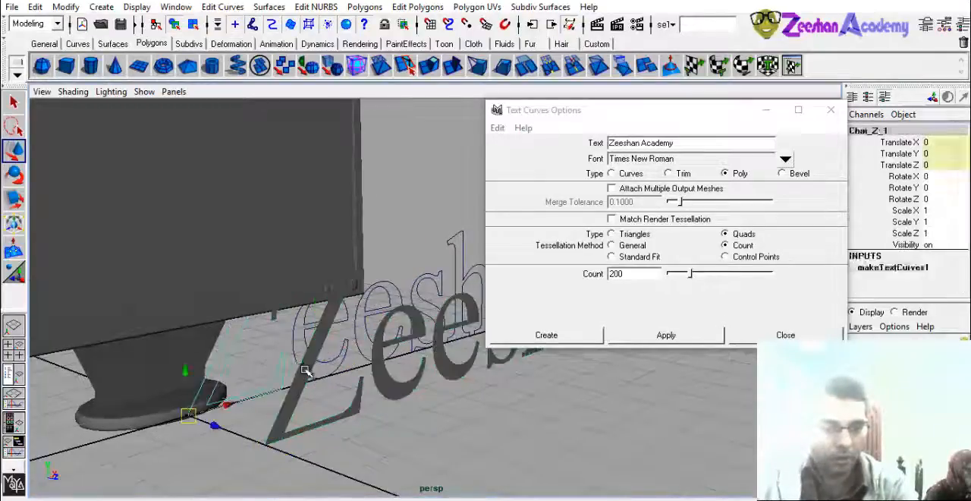
key(Up)
click(352, 359)
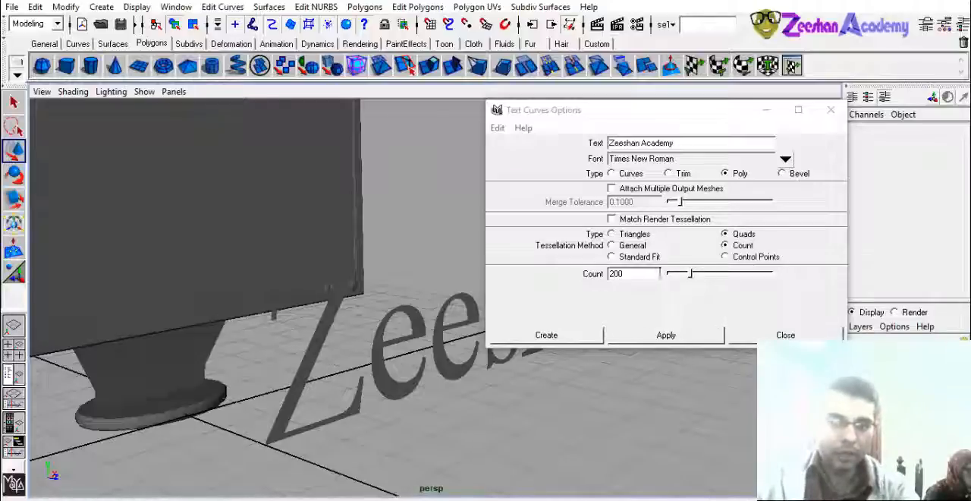
- Create the text again with a tessellation Count of 50 and move it forward in front of the first polygon text
click(659, 273)
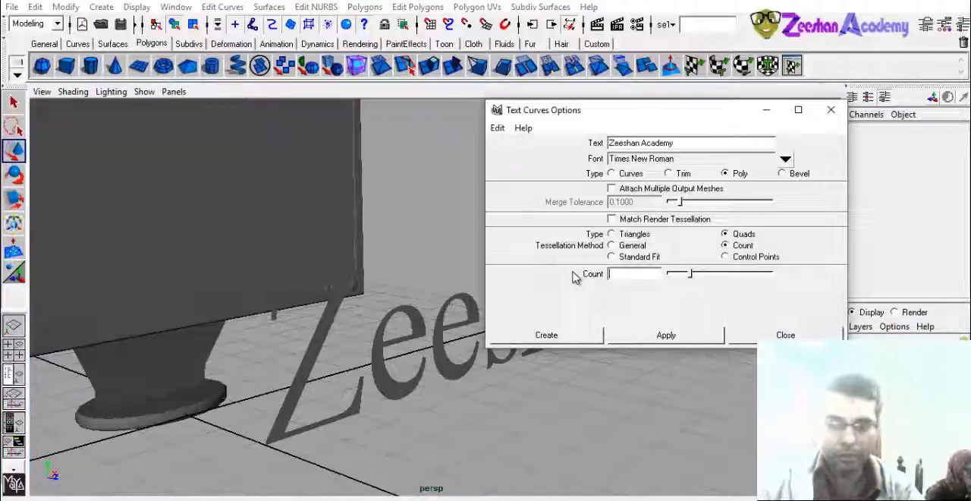
alt+right_drag(619, 439, 613, 499)
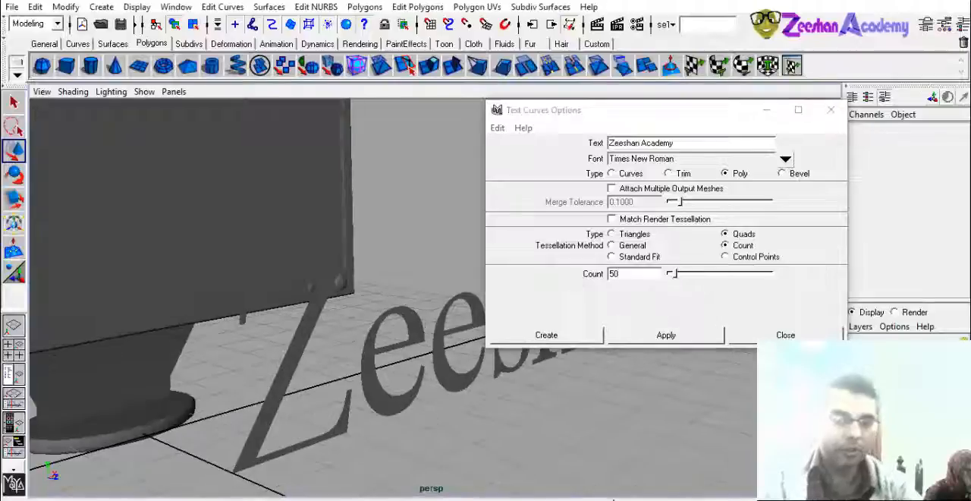
click(540, 337)
alt+middle_drag(342, 399, 390, 387)
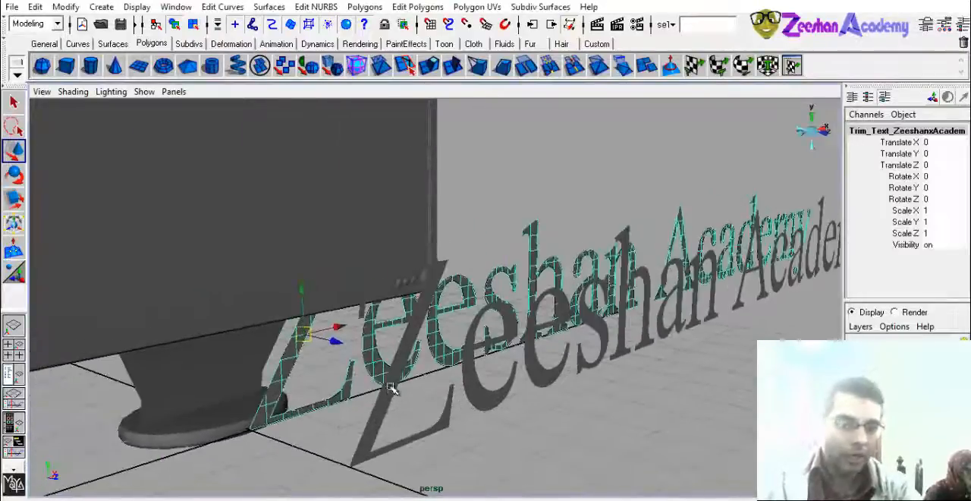
drag(339, 342, 578, 429)
alt+drag(578, 429, 523, 395)
- Select the letter Z of both polygon texts and compare the density of their meshes
click(354, 368)
shift+click(431, 409)
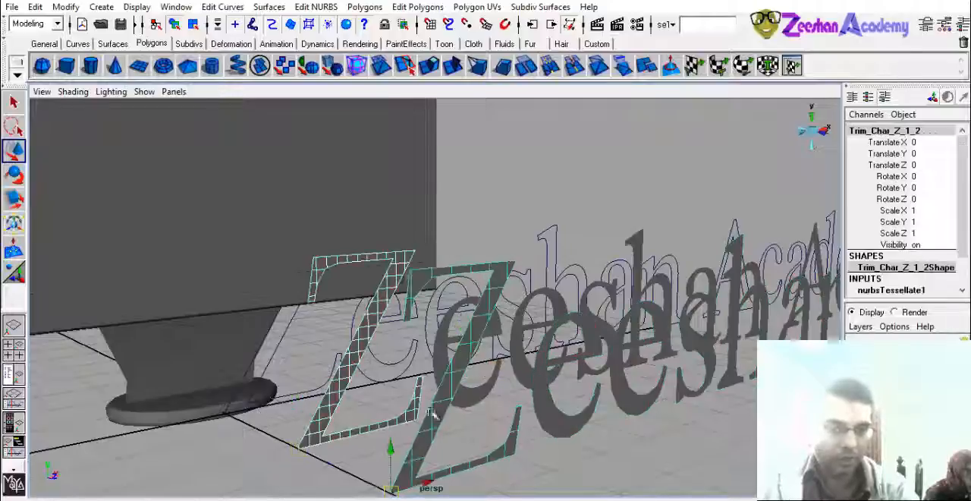
alt+drag(432, 417, 349, 441)
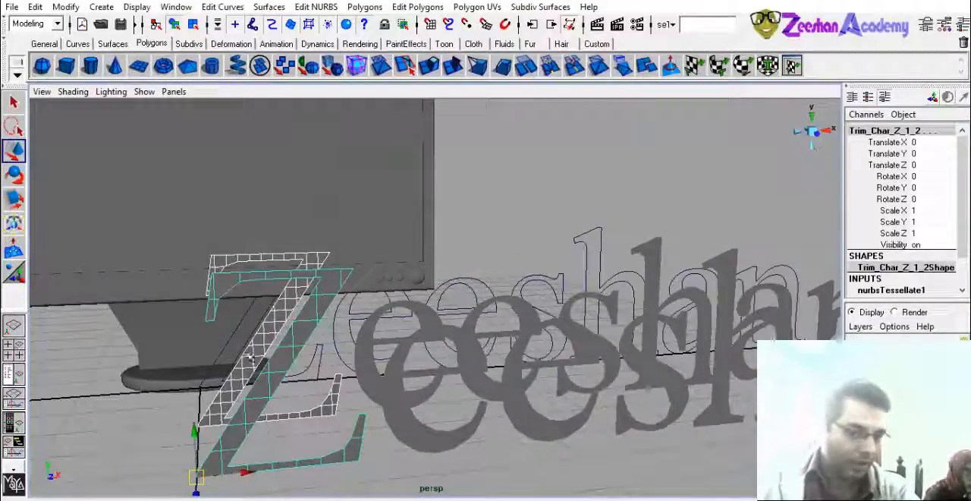
alt+drag(269, 382, 434, 188)
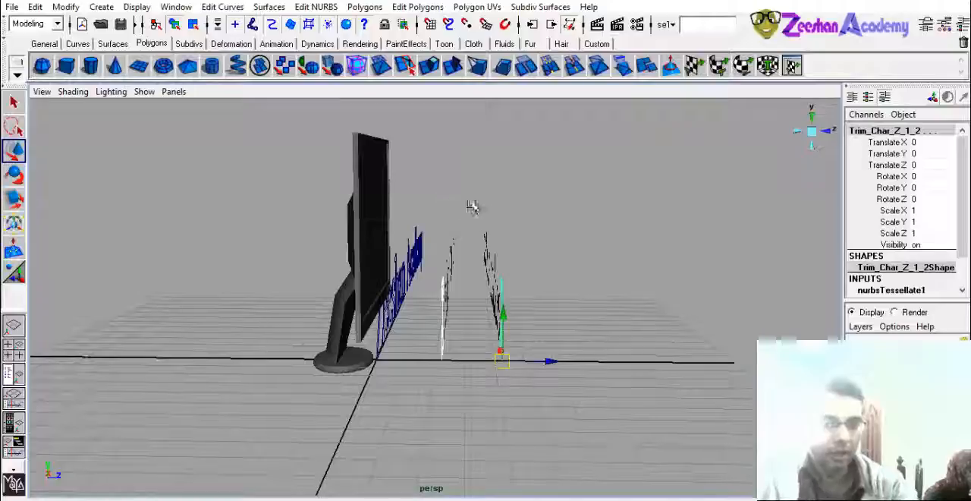
- Delete the text curves and the denser first polygon text, restoring the stand base and leaving it out of the deletion
click(360, 394)
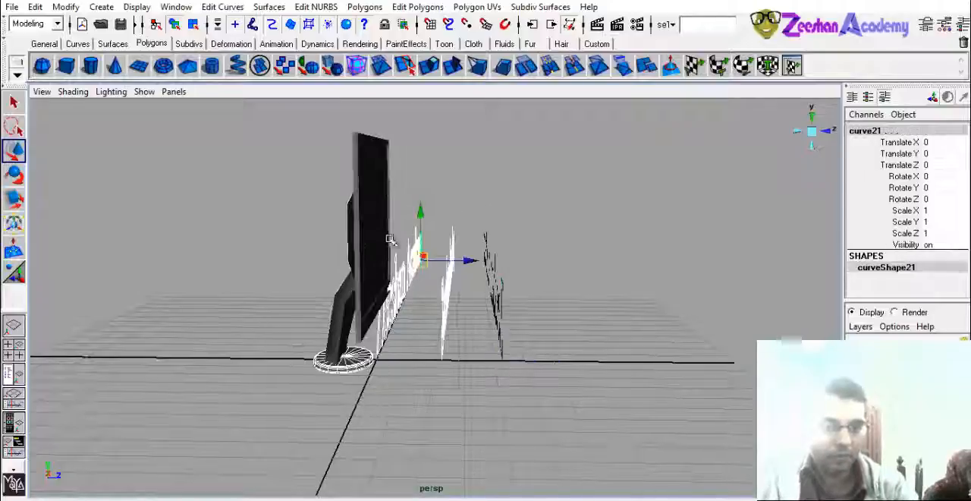
key(Up)
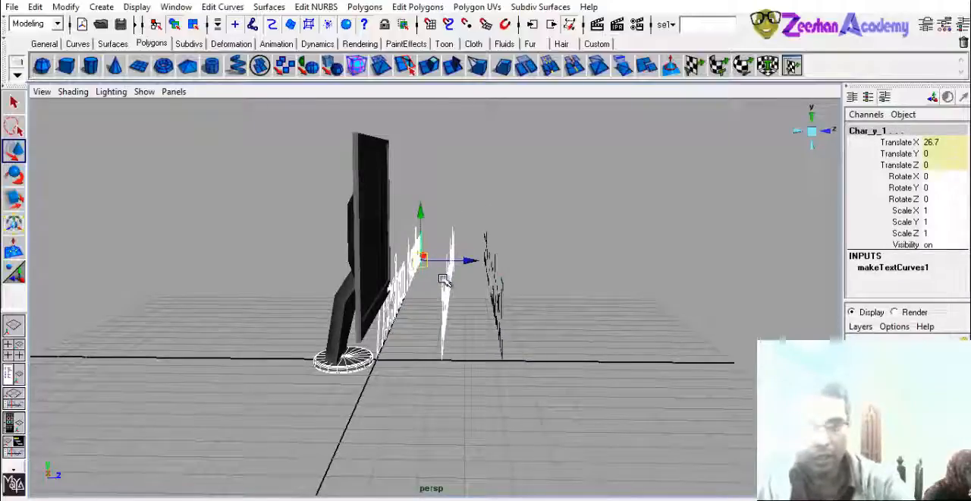
key(Delete)
alt+drag(462, 247, 407, 342)
click(434, 316)
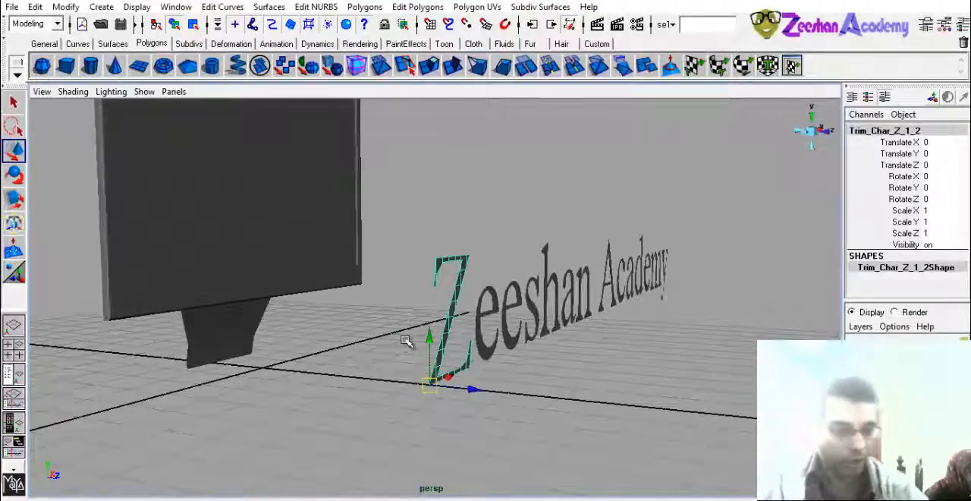
key(ctrl+z)
key(ctrl+z)
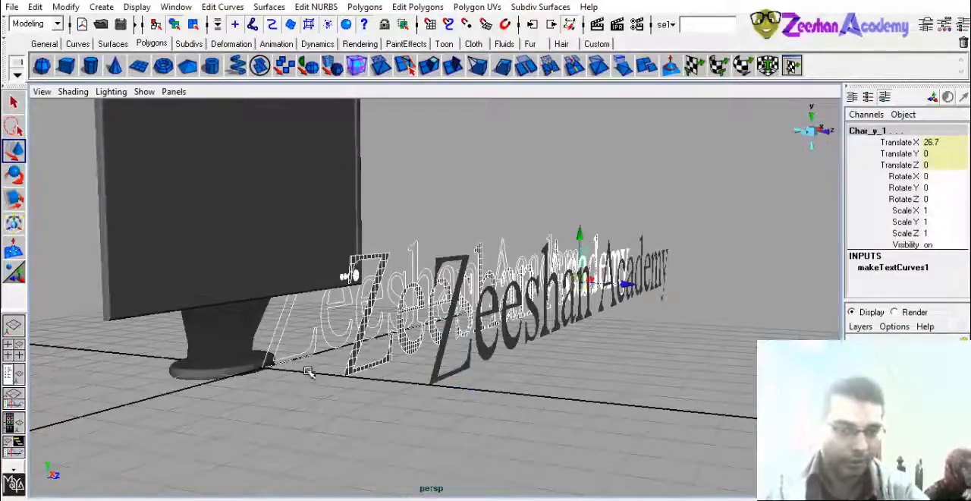
alt+drag(309, 371, 341, 368)
key(Delete)
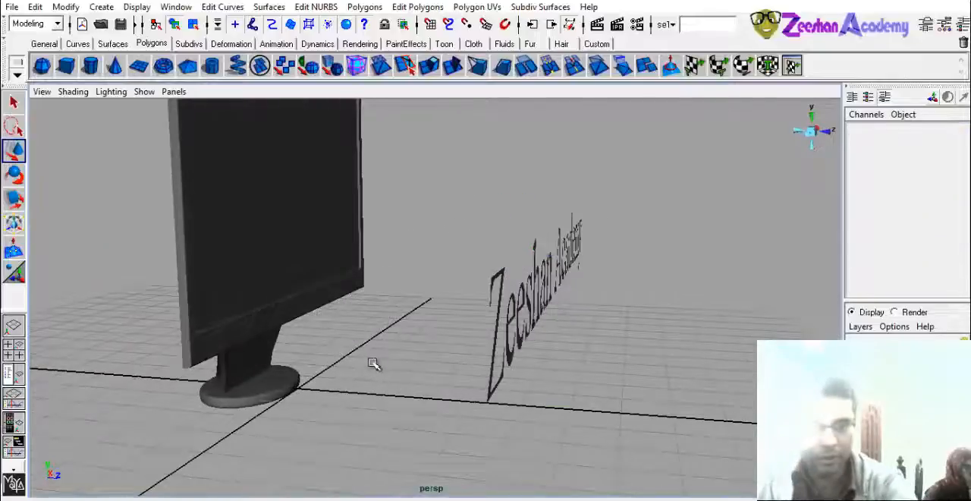
- Examine the mesh of the remaining text's letter Z and the monitor with its stand
click(499, 319)
scroll(410, 335, up, 3)
alt+drag(472, 342, 432, 349)
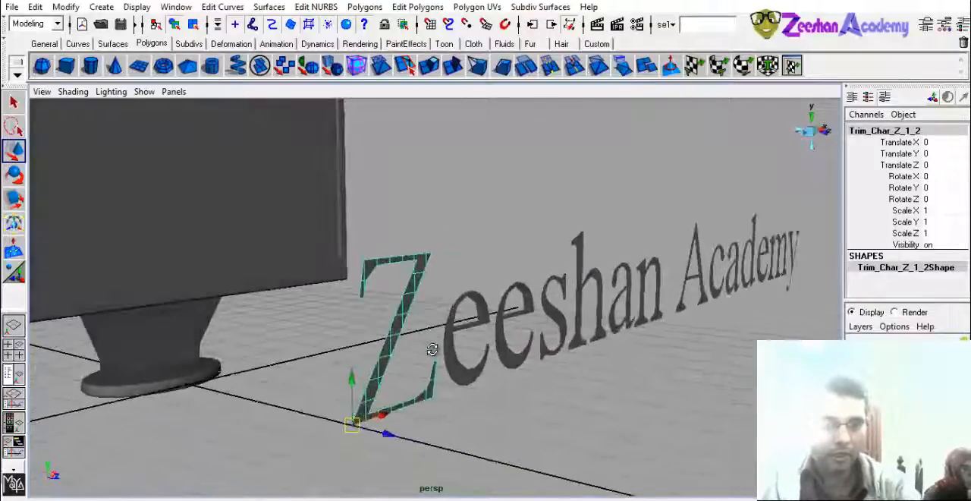
alt+middle_drag(431, 348, 595, 374)
scroll(395, 364, up, 2)
click(425, 341)
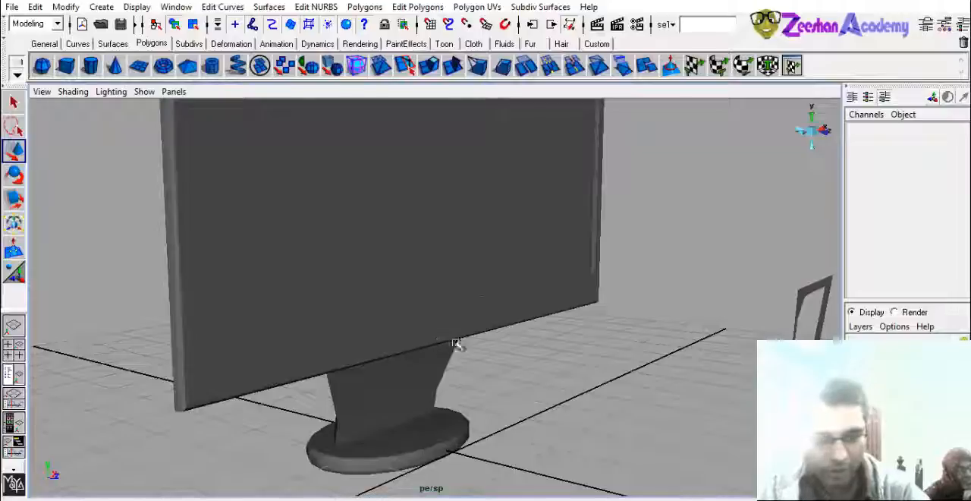
- Undo the deletion of the text curves and first polygon text, and show the Outliner beside the perspective view
key(ctrl+z)
key(ctrl+z)
key(ctrl+z)
key(ctrl+z)
alt+middle_drag(595, 330, 499, 294)
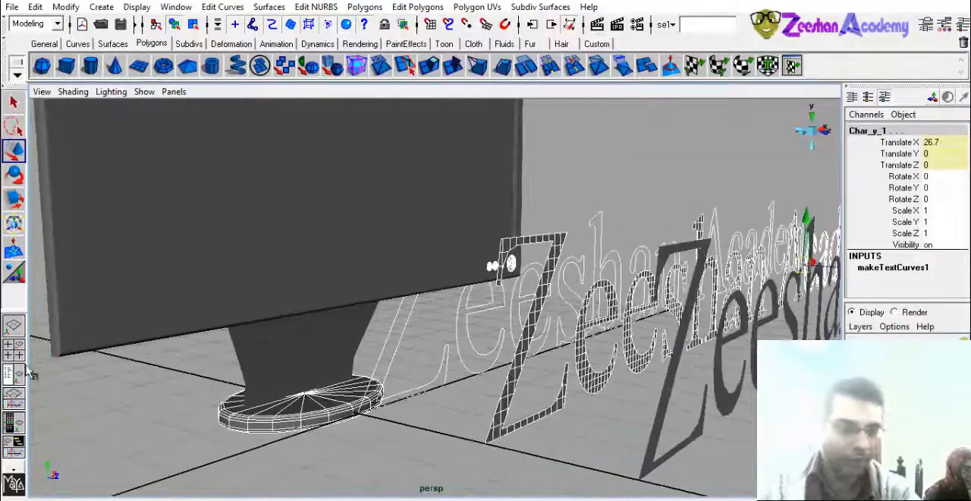
click(23, 372)
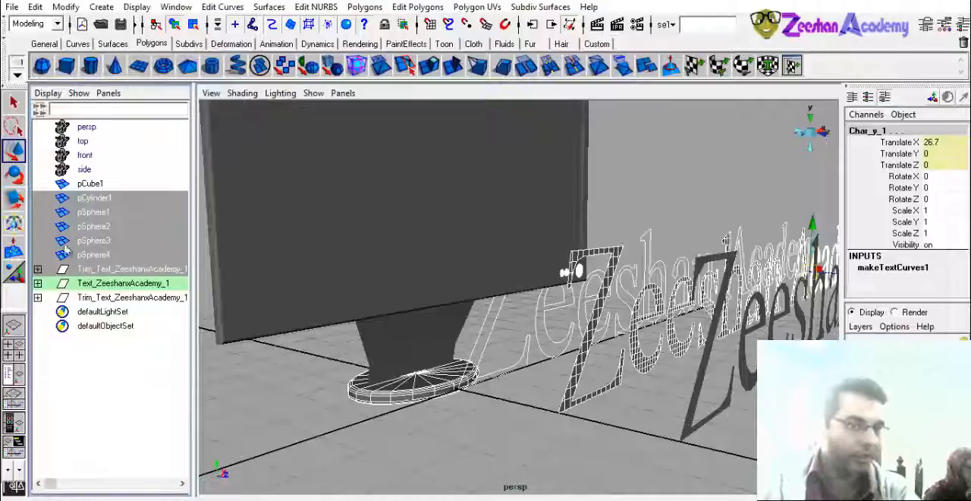
- Identify the text groups in the Outliner and delete the text curves and the denser first polygon text
click(114, 283)
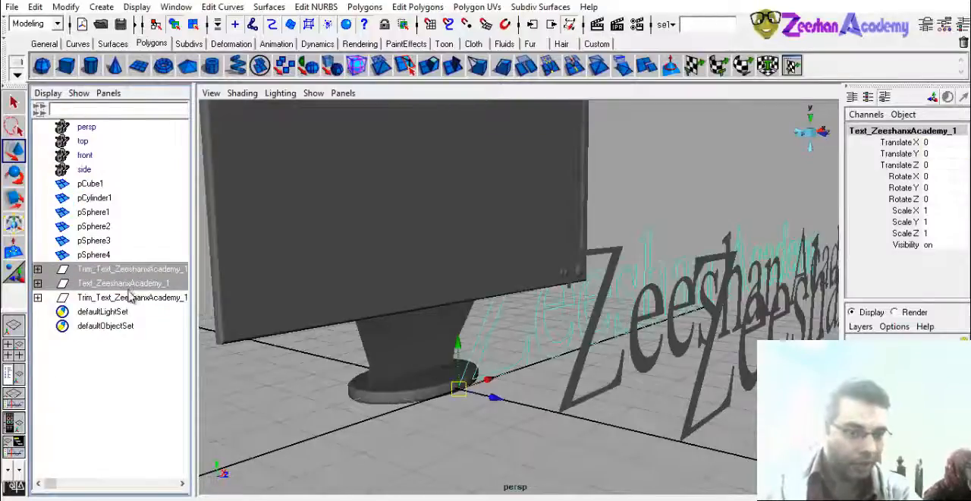
drag(129, 293, 129, 298)
scroll(516, 354, down, 5)
alt+drag(653, 381, 590, 394)
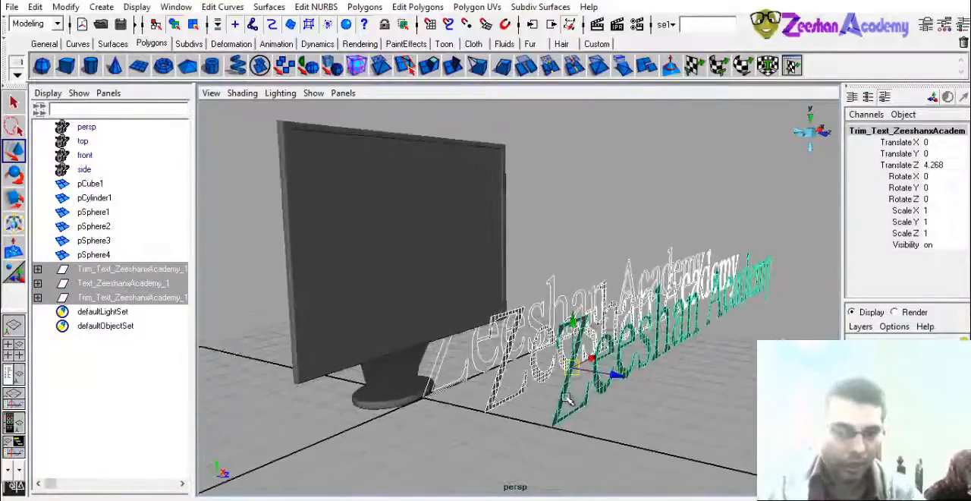
click(567, 399)
click(38, 298)
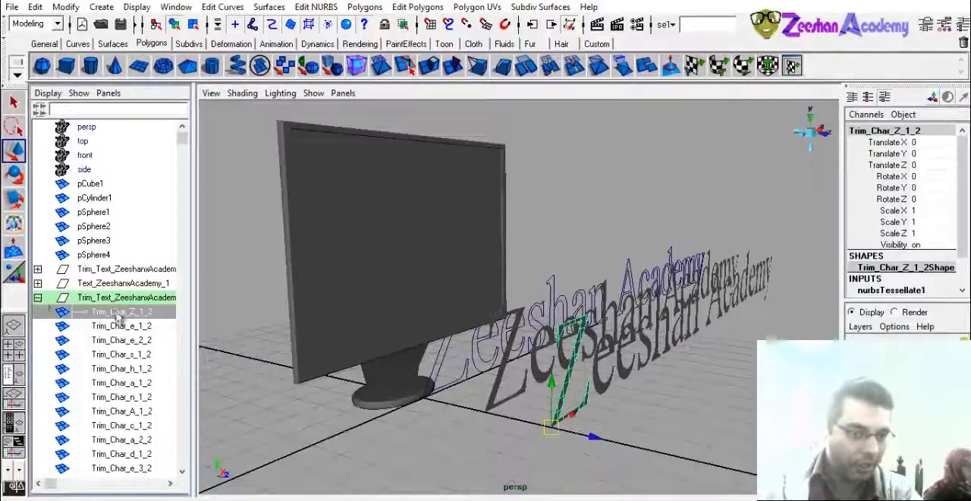
drag(129, 284, 132, 274)
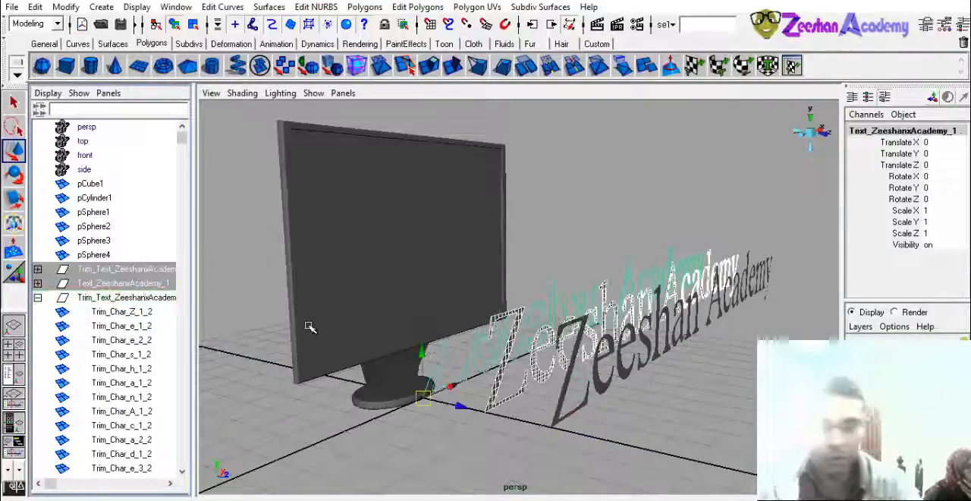
key(Delete)
- Scale the remaining Zeeshan Academy text group uniformly to 0.128
click(38, 269)
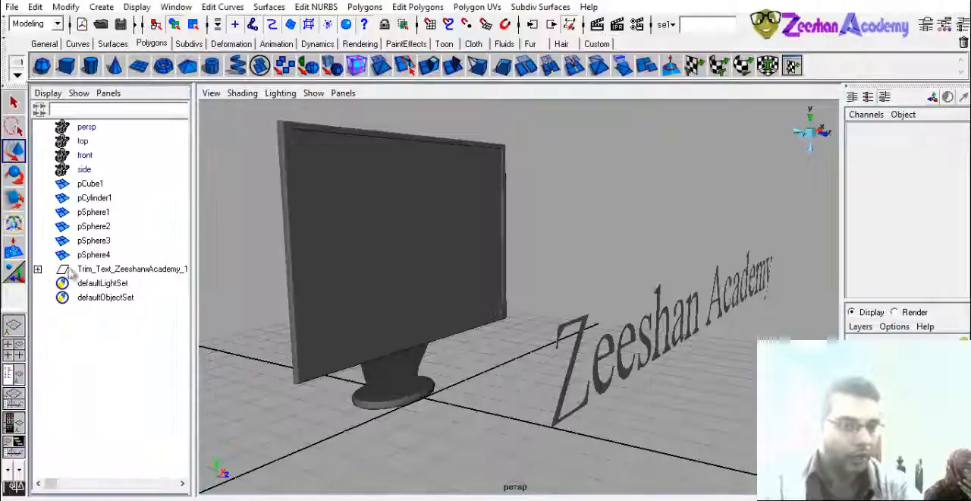
click(97, 271)
alt+drag(424, 327, 464, 334)
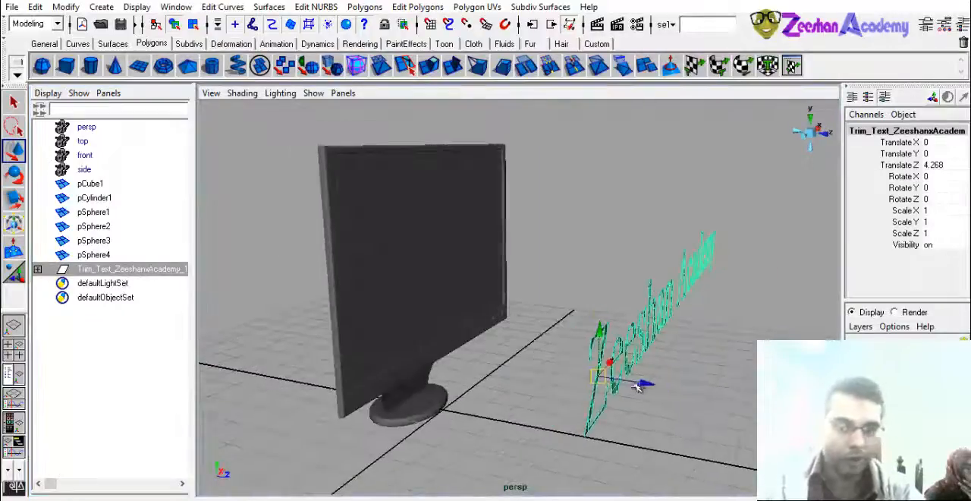
key(r)
drag(598, 377, 247, 490)
alt+drag(629, 341, 460, 367)
drag(406, 333, 173, 355)
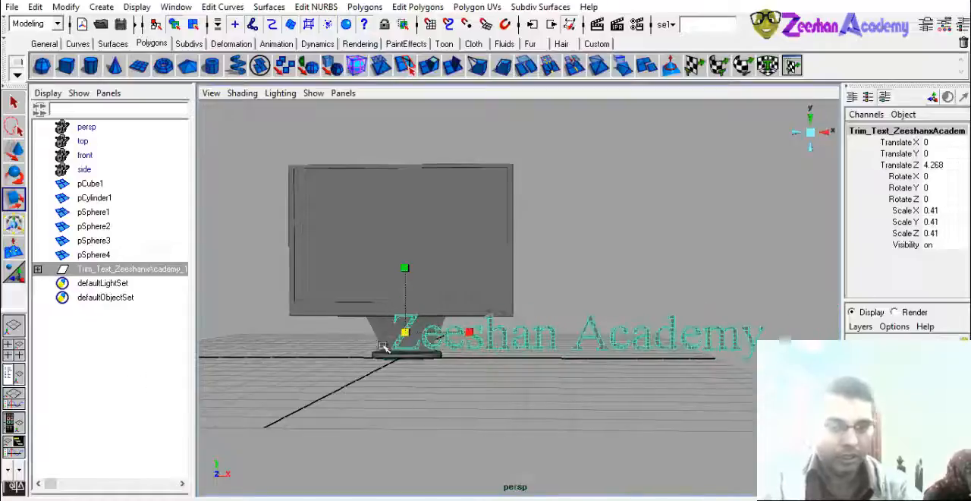
drag(405, 332, 155, 356)
- Move the text group to X -2.702 and raise it to Y 0.952 at the monitor's lower frame
key(w)
alt+drag(326, 327, 387, 339)
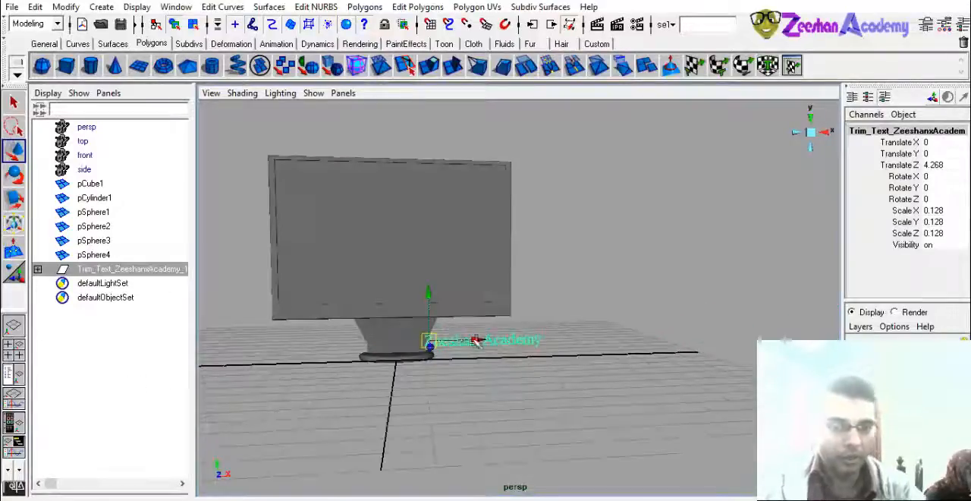
click(335, 303)
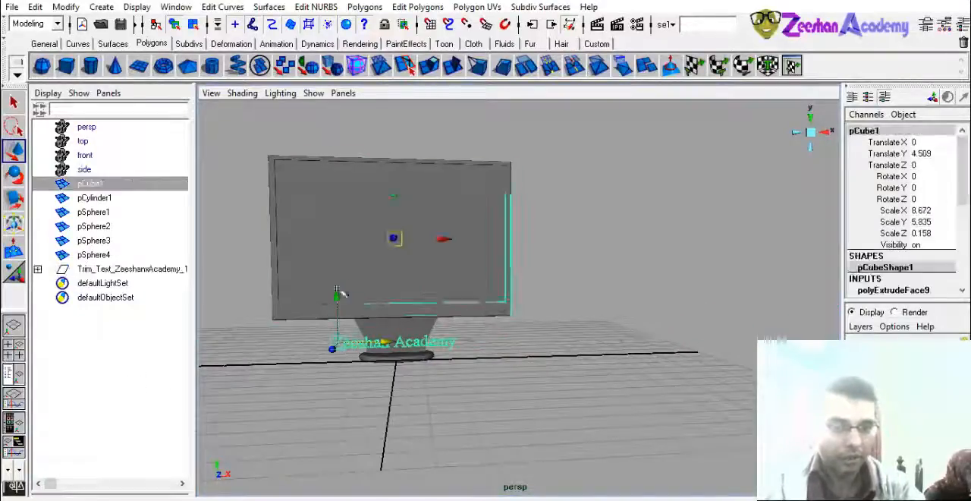
click(347, 341)
drag(336, 300, 338, 277)
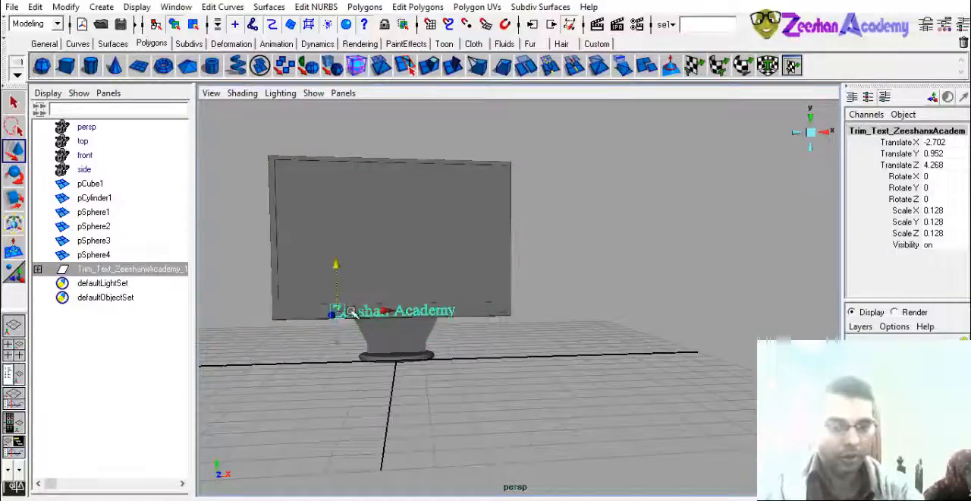
- Place the text against the front of the monitor's lower frame at Y 0.649 and Z 0.123
scroll(351, 312, up, 5)
alt+drag(364, 346, 281, 327)
alt+middle_drag(281, 326, 305, 328)
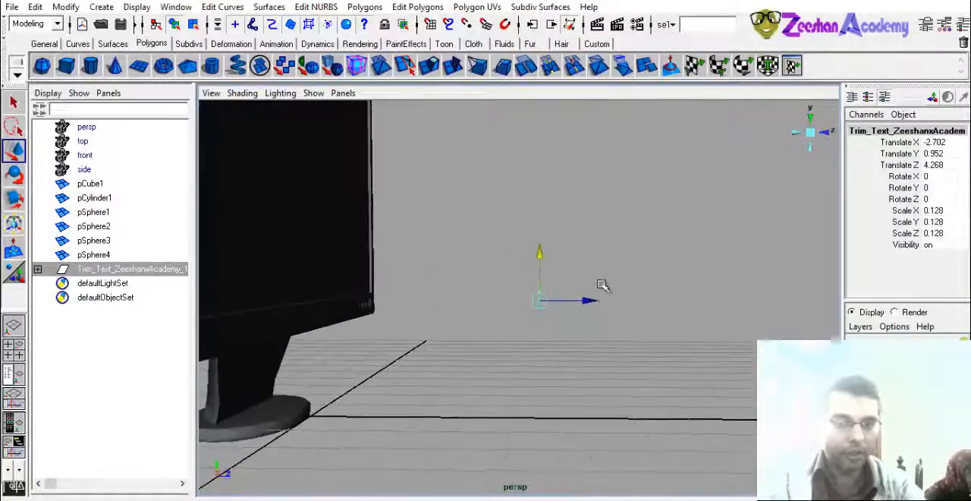
drag(314, 337, 328, 338)
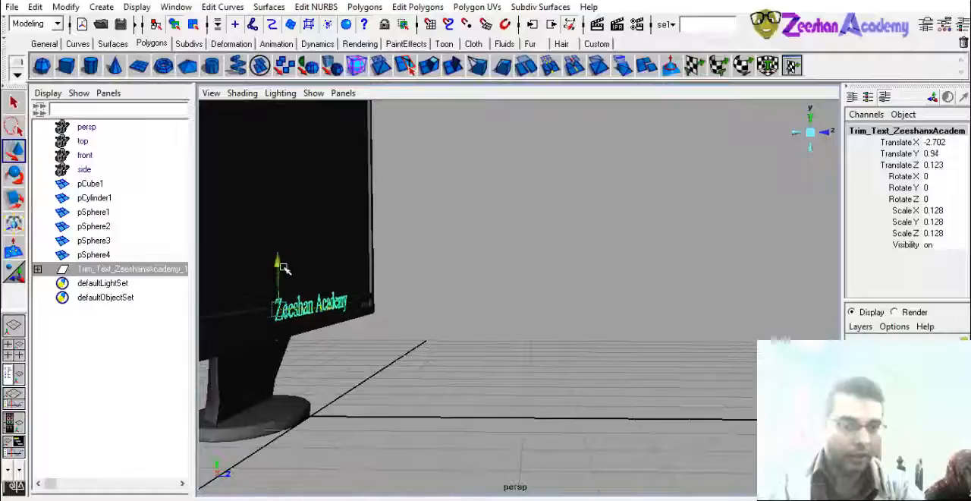
drag(284, 268, 285, 280)
alt+right_drag(301, 273, 353, 303)
alt+drag(353, 303, 479, 299)
alt+middle_drag(479, 300, 507, 304)
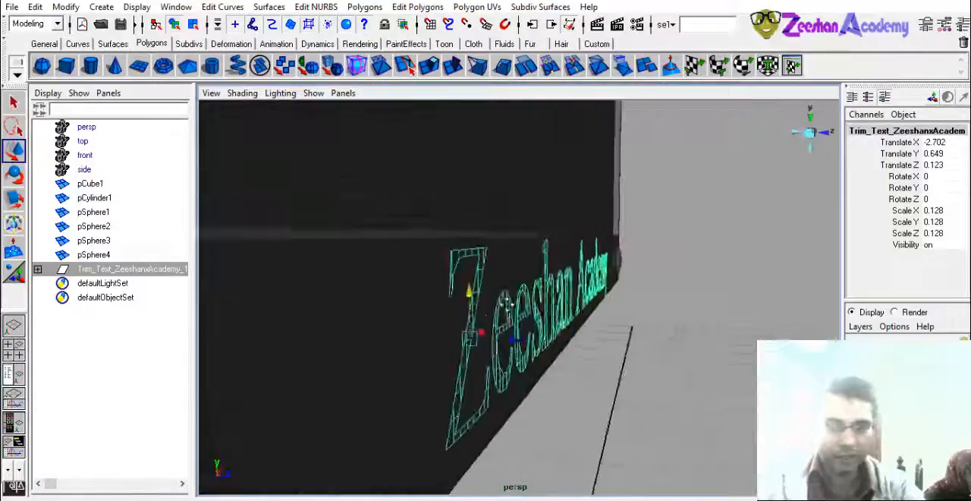
- Check the letter Z's mesh, reselect the whole text group and move it forward to Y 0.439 and Z 1.342
scroll(478, 281, up, 3)
click(465, 248)
scroll(486, 289, down, 2)
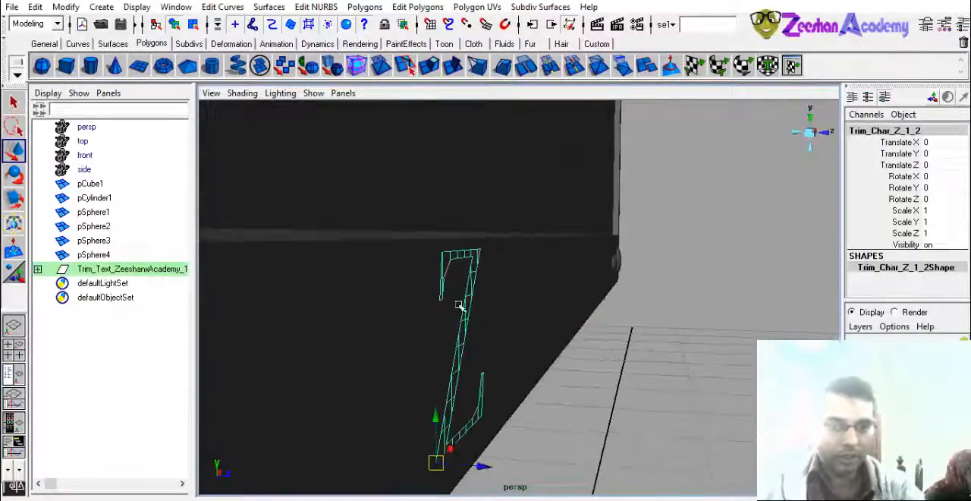
alt+drag(571, 319, 523, 321)
click(122, 269)
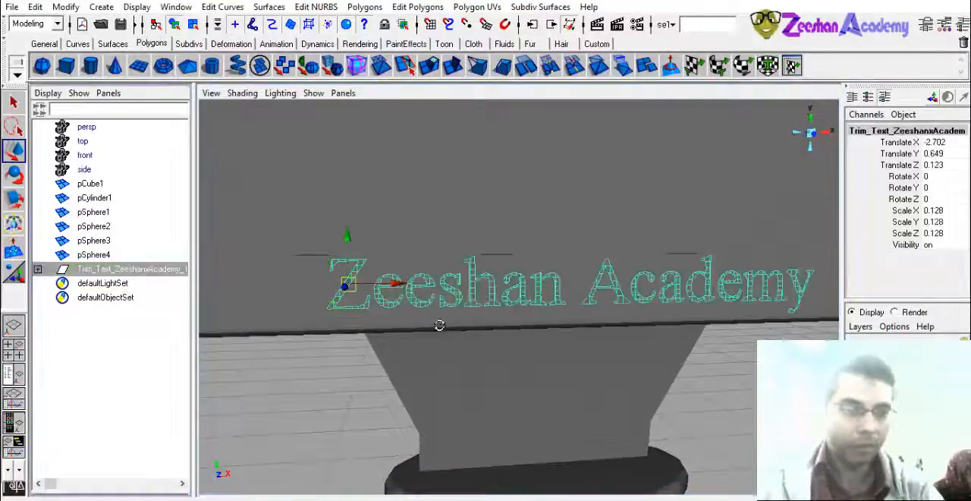
alt+drag(440, 325, 540, 363)
drag(509, 330, 517, 396)
alt+drag(561, 396, 600, 341)
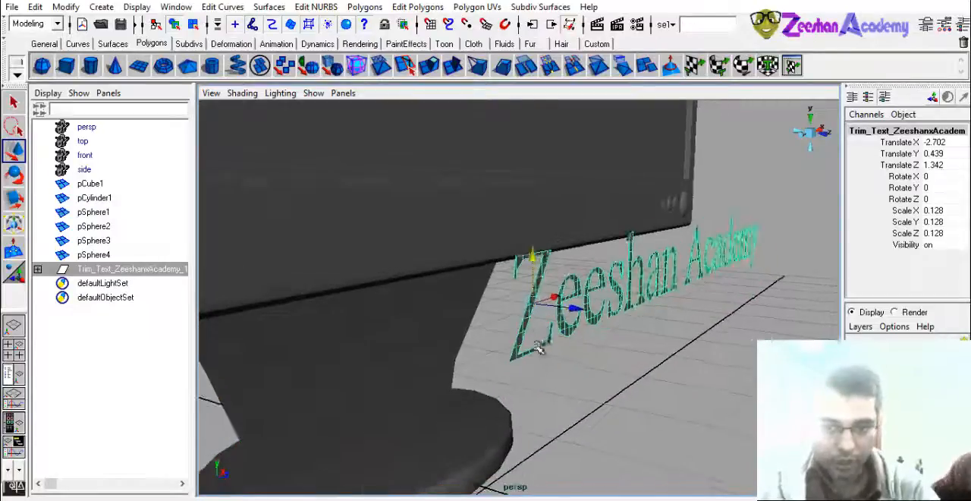
- Try to extrude the faces of the text's first three letters, Z, e and e
click(539, 344)
alt+right_drag(539, 344, 601, 375)
alt+drag(601, 375, 544, 372)
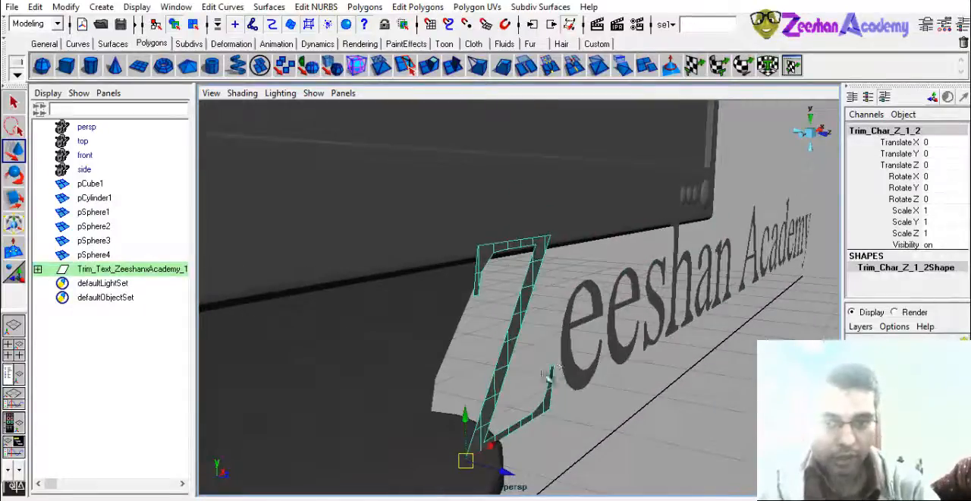
shift+click(565, 335)
shift+click(614, 325)
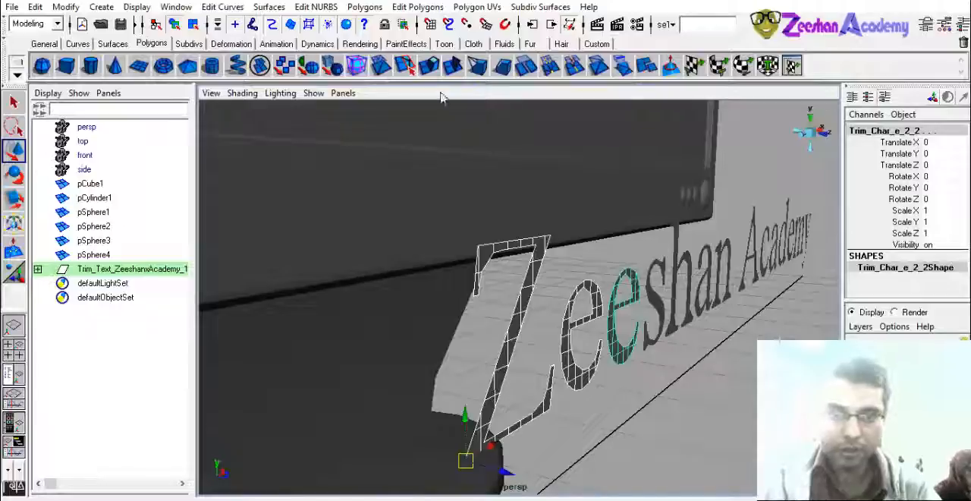
click(430, 68)
key(ctrl+z)
- Select all letters of the text and view the selection from several sides
alt+drag(682, 302, 626, 317)
drag(620, 252, 837, 279)
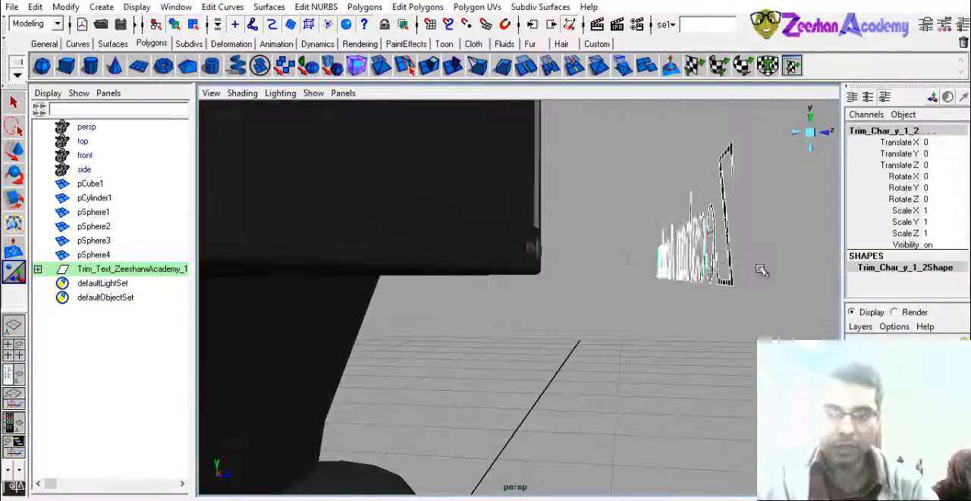
alt+drag(761, 271, 667, 279)
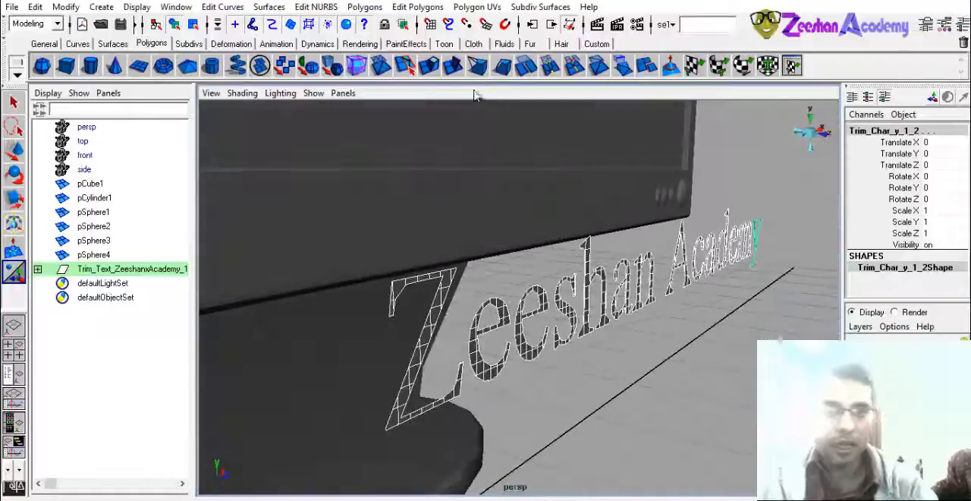
click(363, 8)
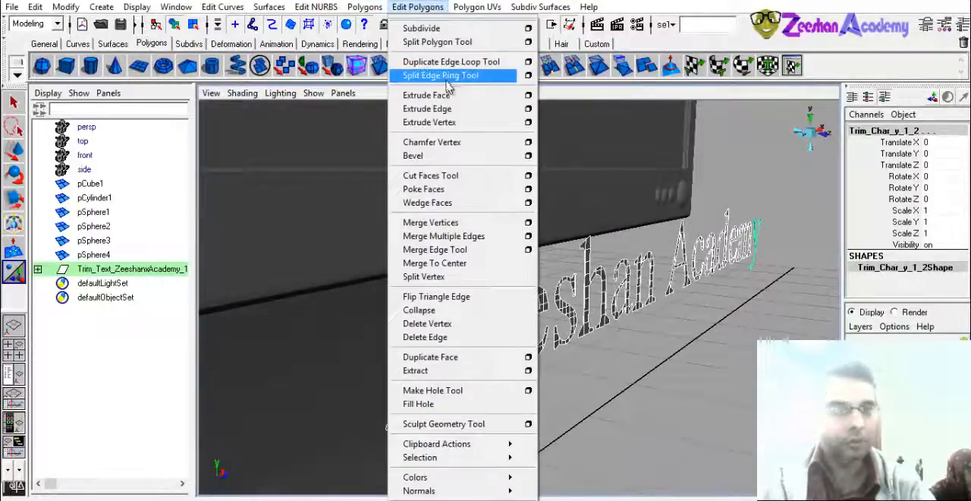
click(678, 301)
alt+drag(678, 302, 599, 303)
alt+drag(773, 307, 478, 341)
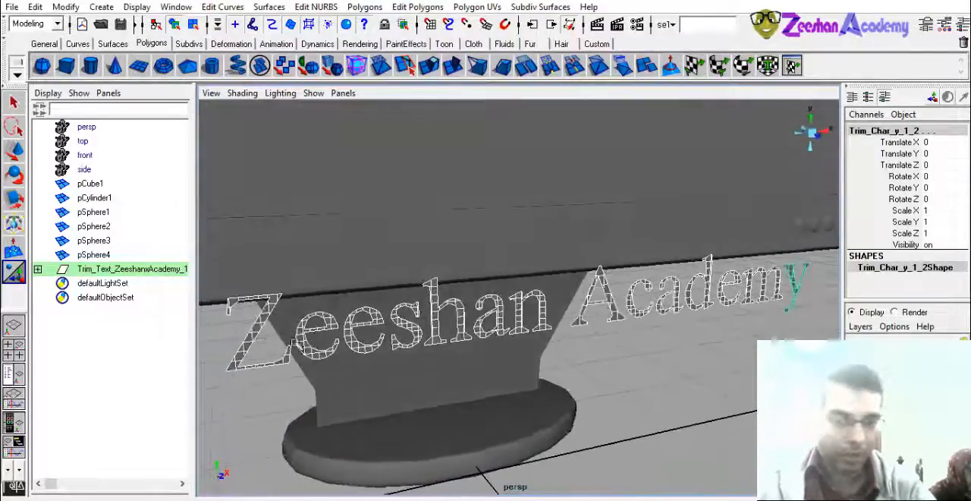
- Select every letter of the text one after another and extrude their faces to give the label thickness
click(256, 340)
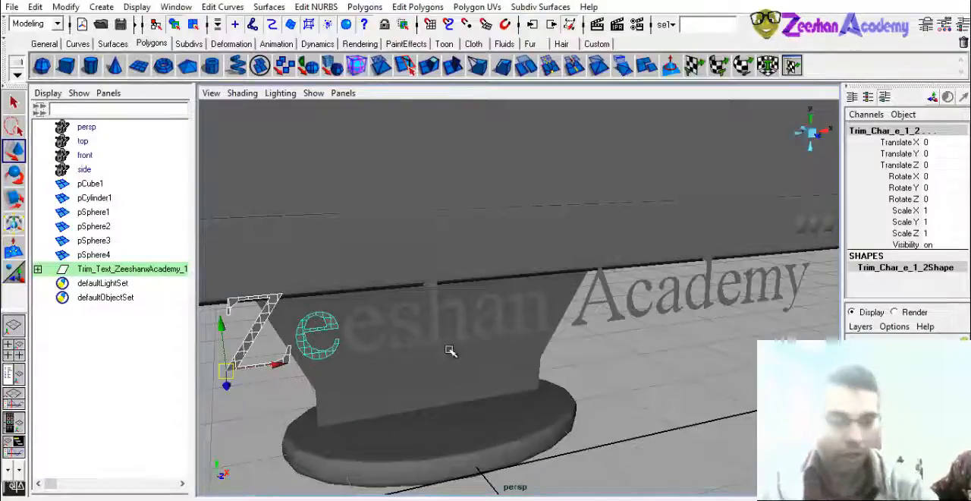
alt+drag(450, 350, 589, 285)
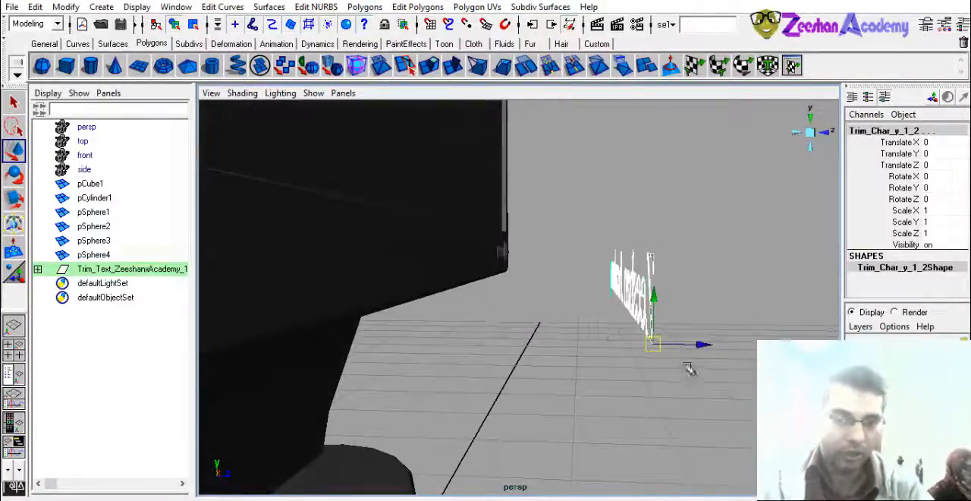
alt+drag(689, 369, 624, 350)
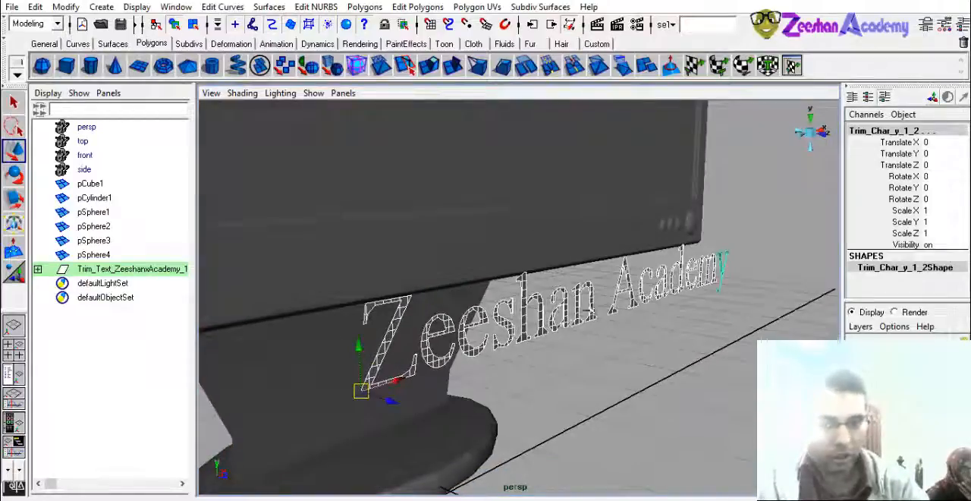
click(417, 7)
click(464, 95)
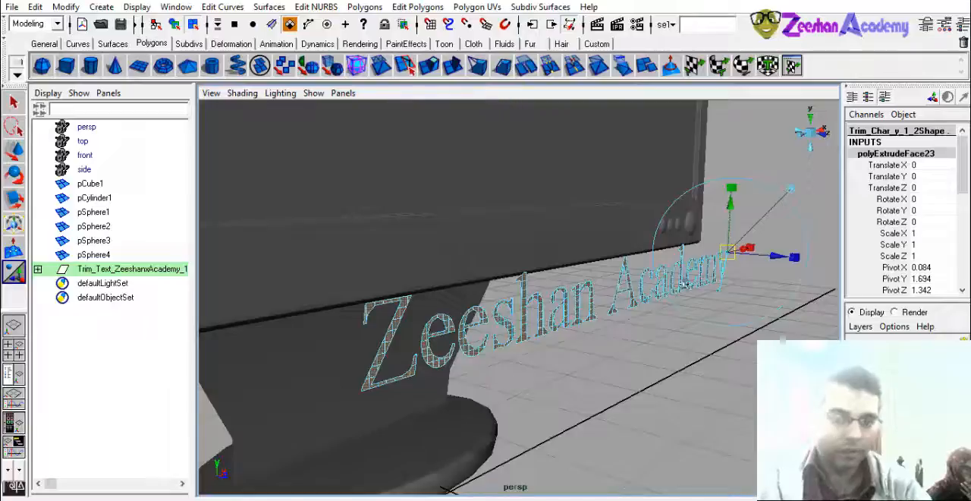
alt+drag(685, 283, 474, 364)
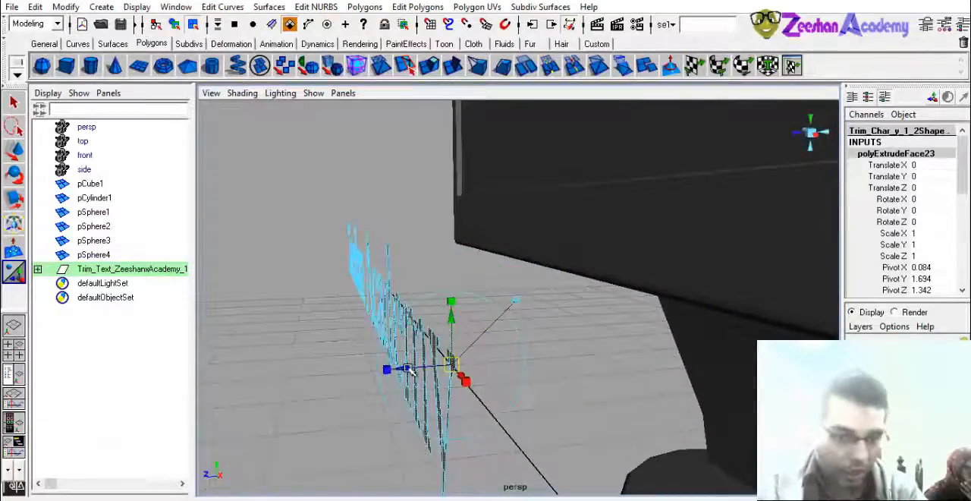
drag(408, 369, 590, 326)
right_drag(588, 292, 629, 269)
click(572, 344)
- Select all the extruded letters again and bevel them
alt+drag(573, 344, 444, 349)
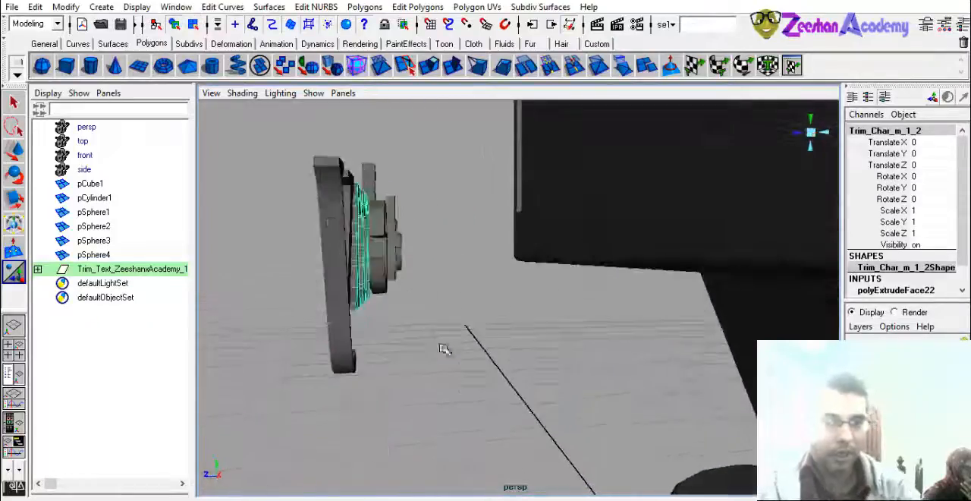
drag(305, 261, 439, 325)
alt+drag(439, 324, 385, 351)
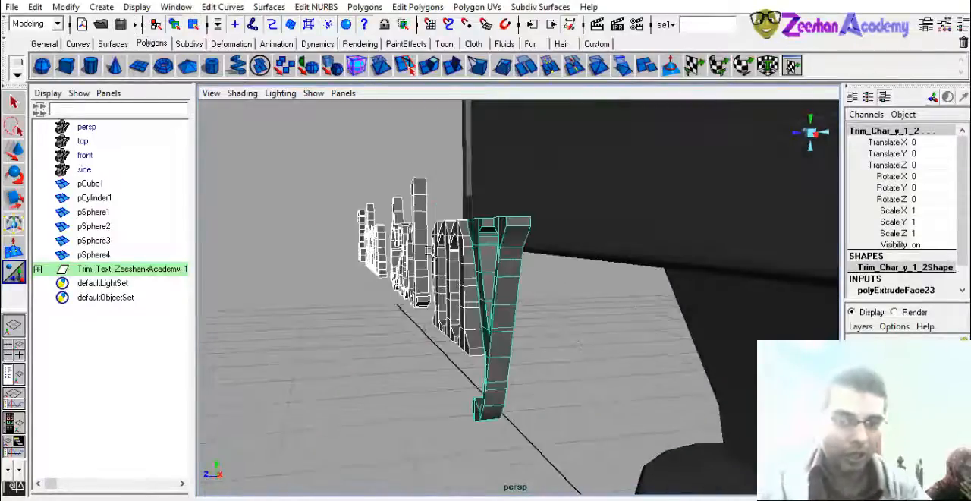
click(401, 7)
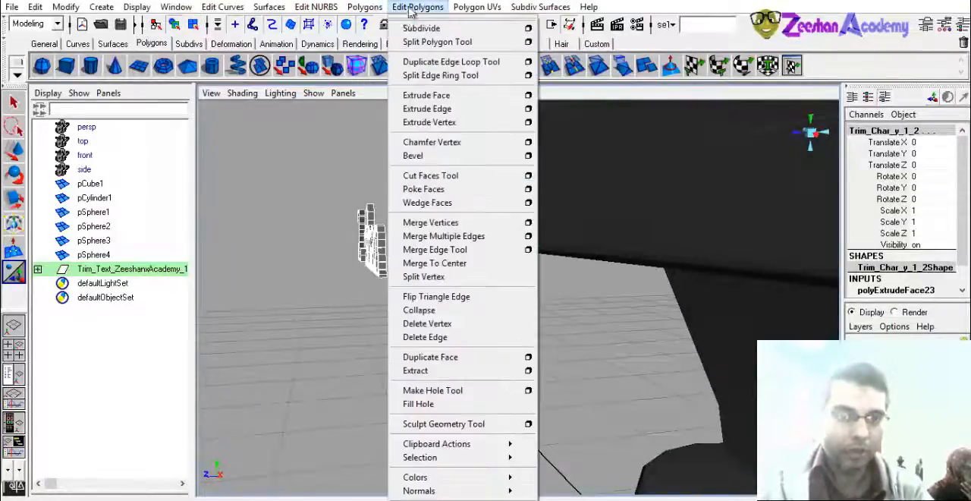
click(449, 157)
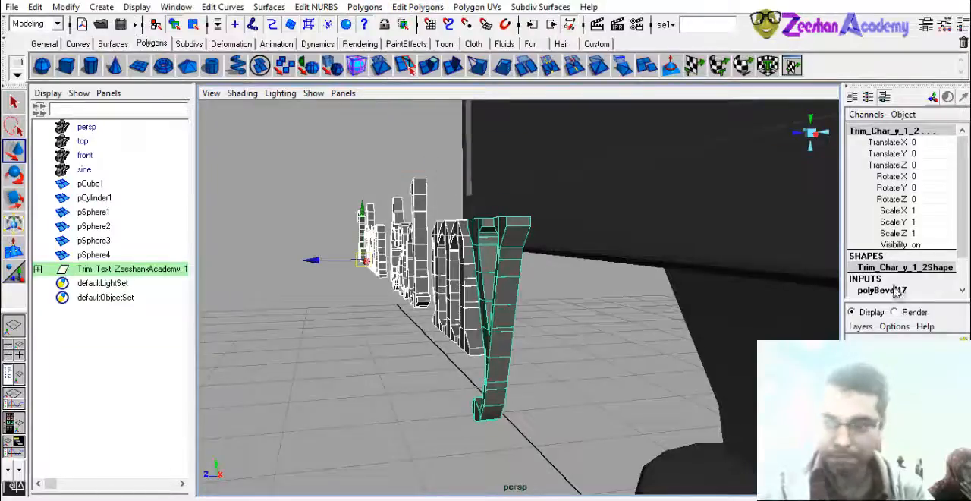
scroll(962, 238, down, 3)
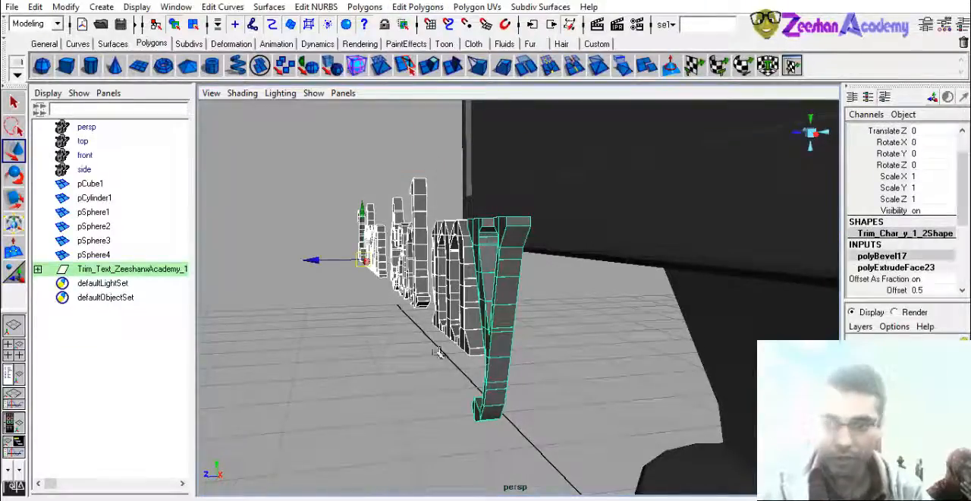
- Move the beveled letters to Translate Z -1.096 and select the letter Z for a closer view
middle_drag(452, 349, 474, 353)
alt+drag(456, 351, 380, 282)
click(381, 281)
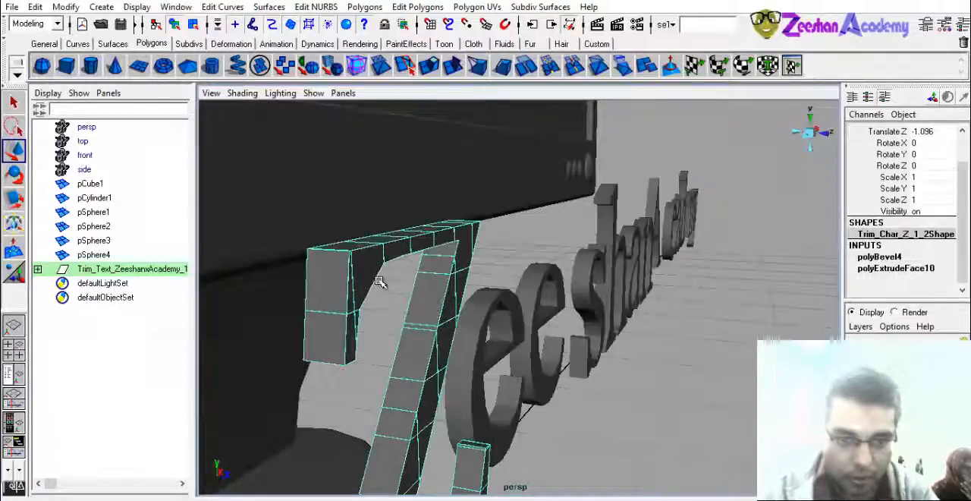
- Adjust the bevel offset of the letter Z and select the neighbouring letter e
click(880, 256)
scroll(914, 243, down, 3)
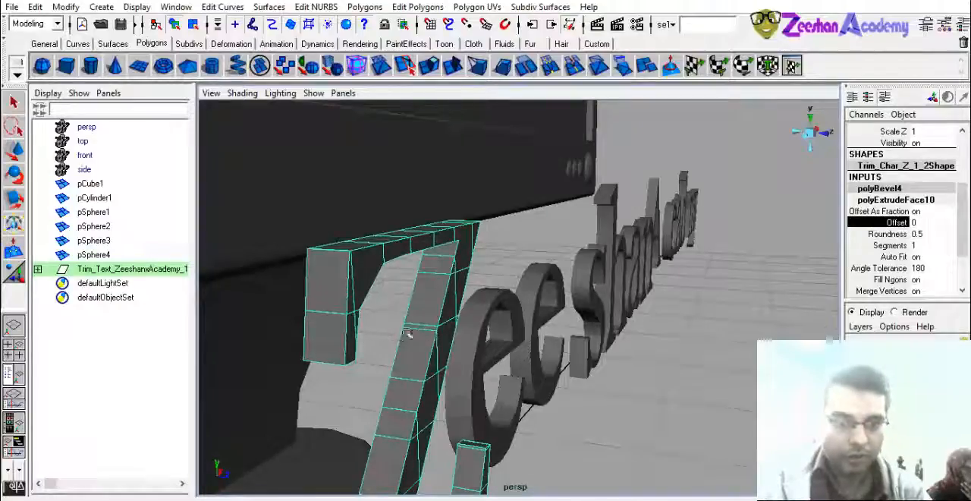
right_drag(430, 288, 472, 277)
key(w)
click(479, 301)
scroll(486, 311, down, 3)
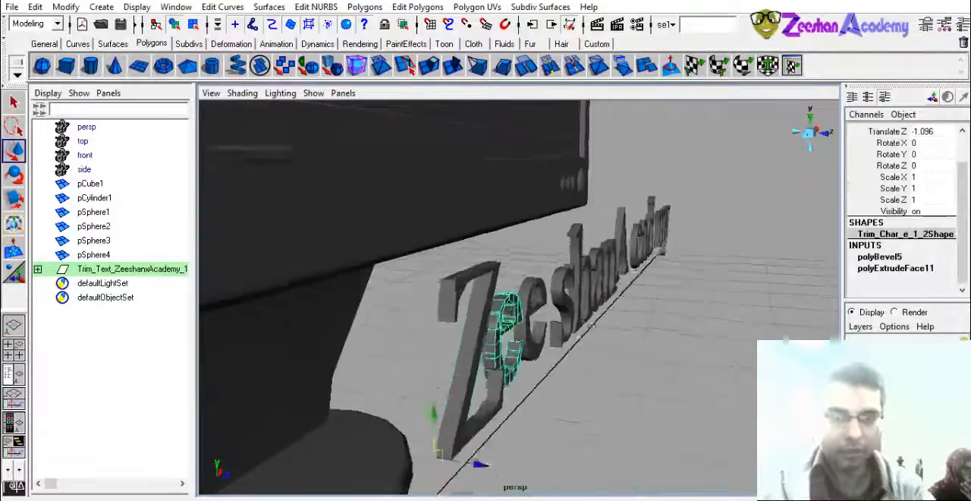
- Select the whole text group and move it against the monitor's lower frame at Translate Y 0.583, Translate Z 0.243
alt+drag(561, 327, 455, 345)
click(121, 272)
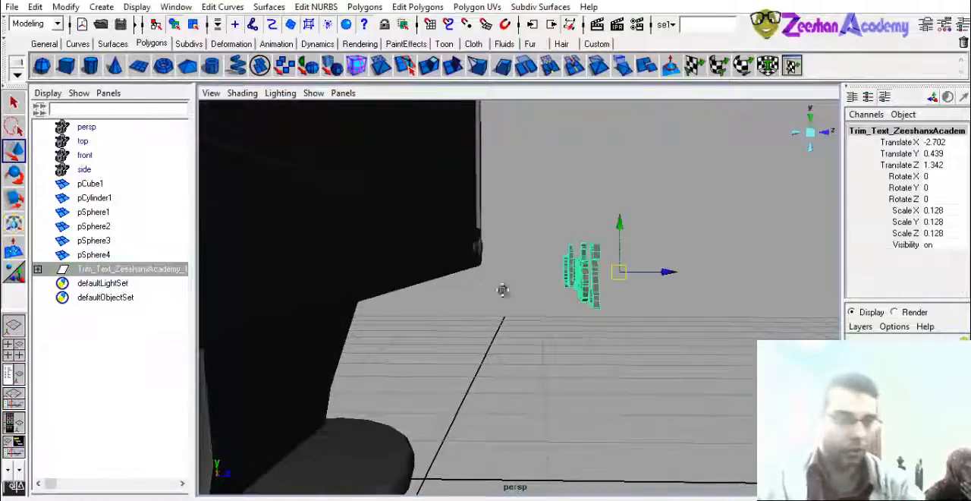
alt+right_drag(505, 291, 811, 245)
drag(689, 267, 417, 304)
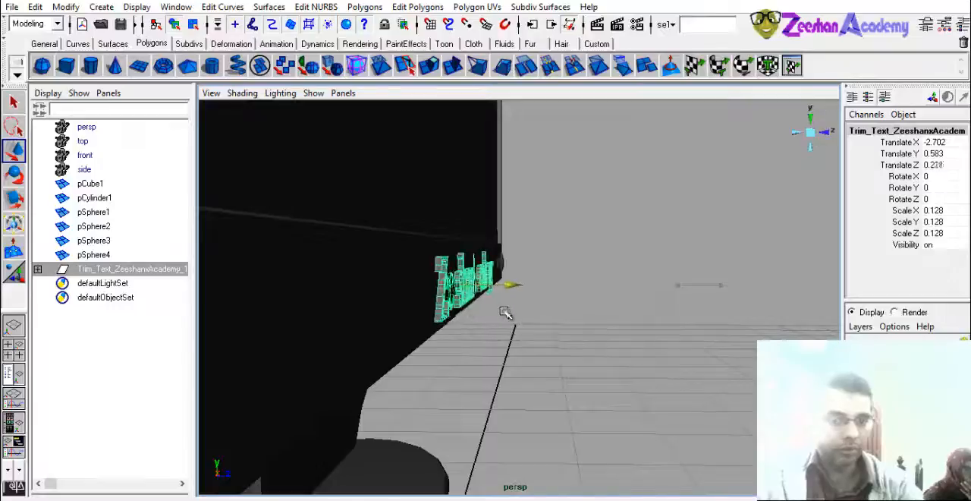
alt+drag(519, 321, 583, 280)
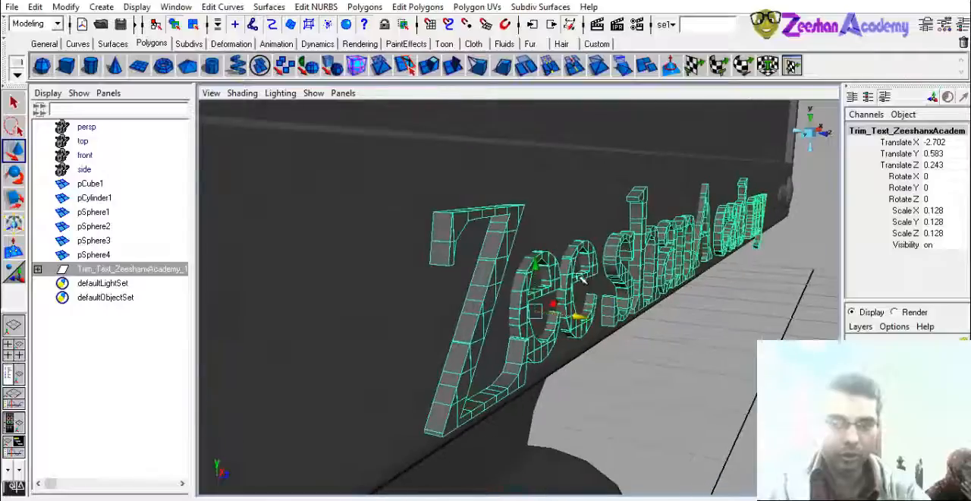
- Maximize the perspective view, reselect the whole text group and move it into the frame to Translate Z 0.211
key(space)
alt+drag(492, 293, 505, 308)
click(339, 367)
shift+click(379, 362)
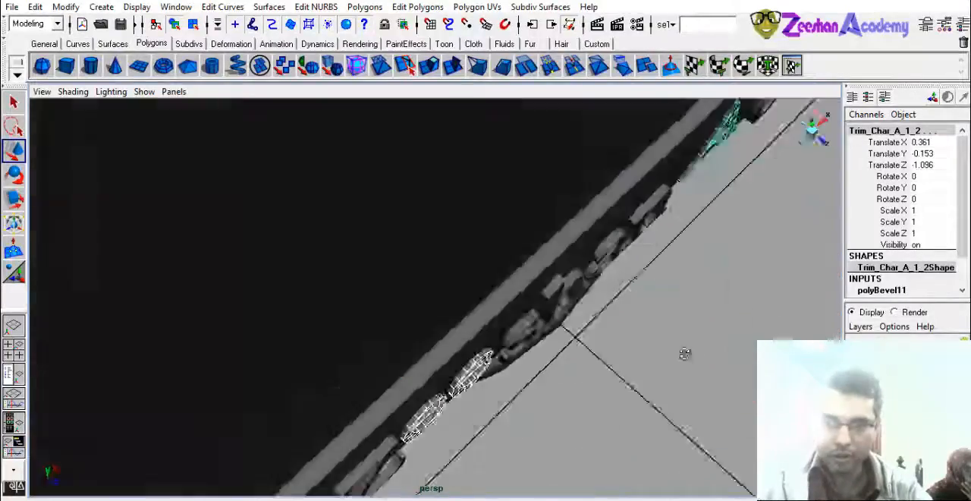
alt+drag(683, 347, 661, 259)
alt+drag(589, 332, 573, 380)
key(Up)
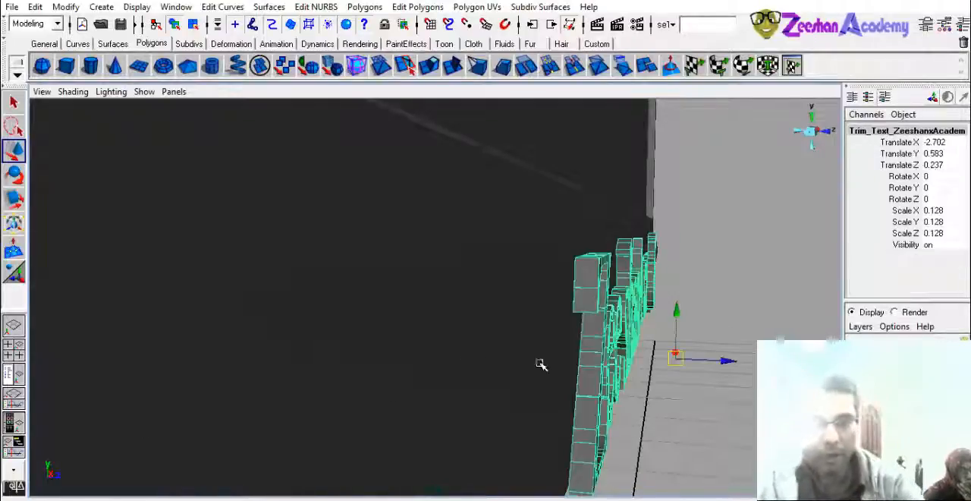
drag(743, 360, 352, 317)
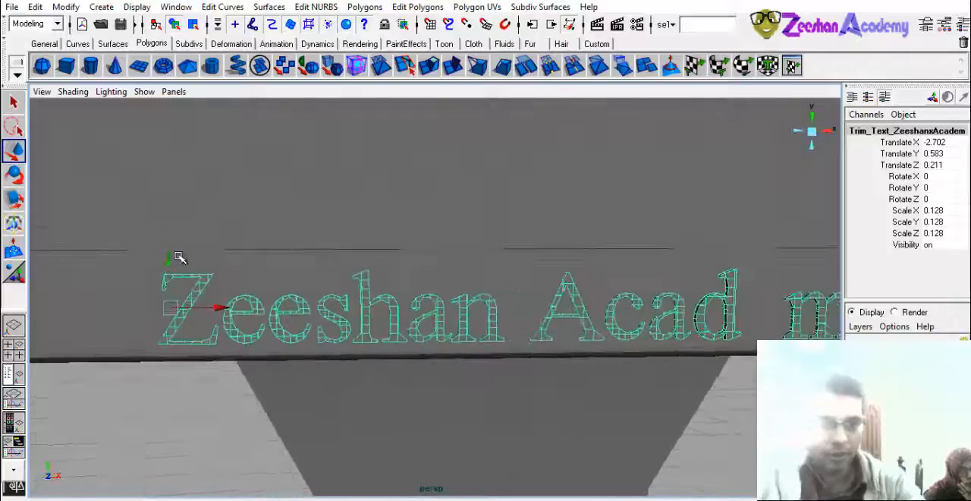
- Scale the text label uniformly to 0.062 and place it on the lower frame at Translate X -2.176, Translate Y 0.612
drag(169, 261, 170, 255)
key(r)
drag(171, 302, 107, 309)
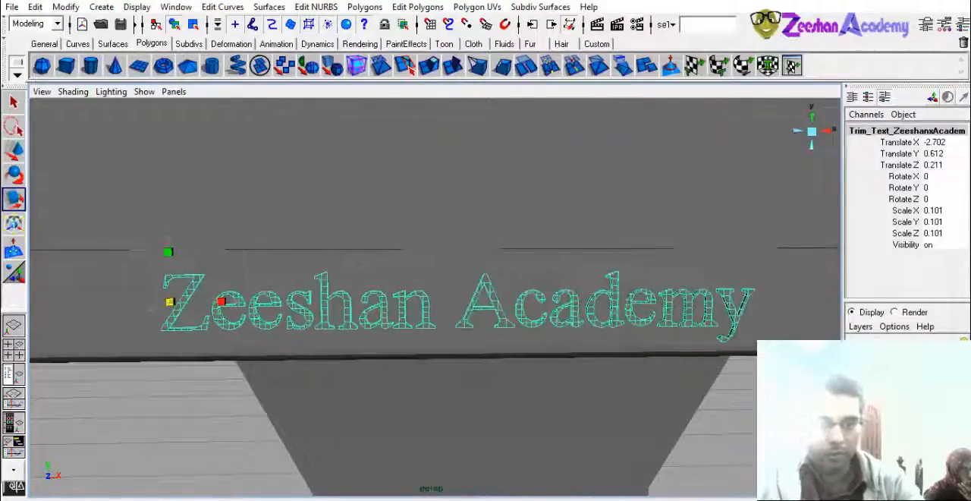
alt+right_drag(433, 331, 374, 330)
drag(329, 298, 228, 305)
key(w)
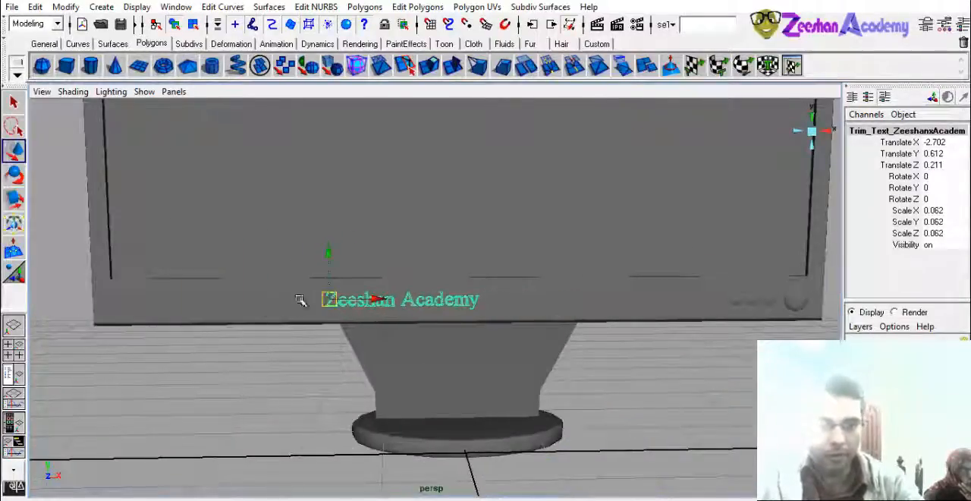
drag(402, 302, 422, 302)
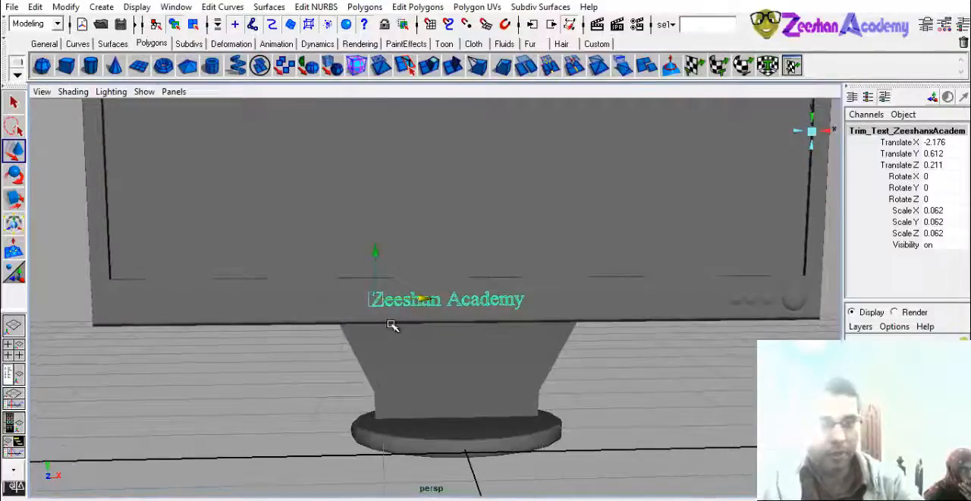
- Select the letter e in "Academy", nudge it along the Z axis and clear the selection
alt+right_drag(390, 326, 367, 366)
alt+drag(366, 367, 543, 394)
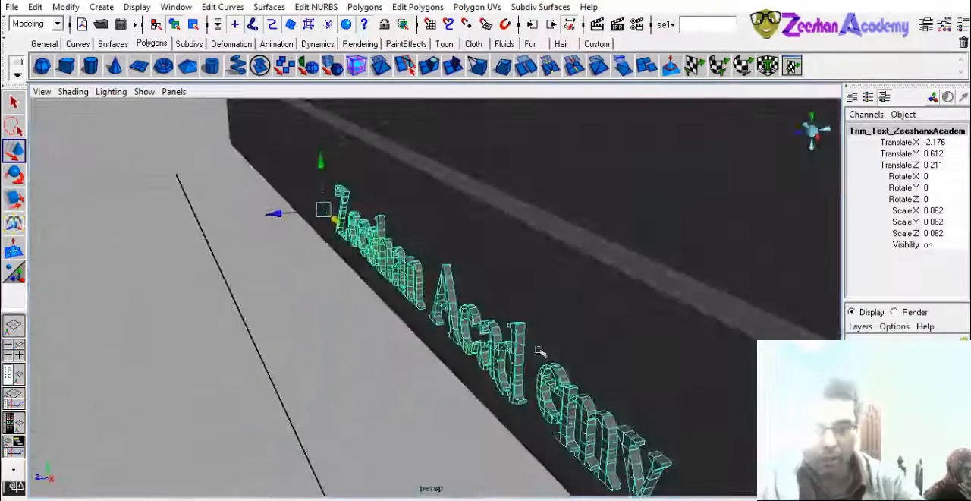
click(543, 395)
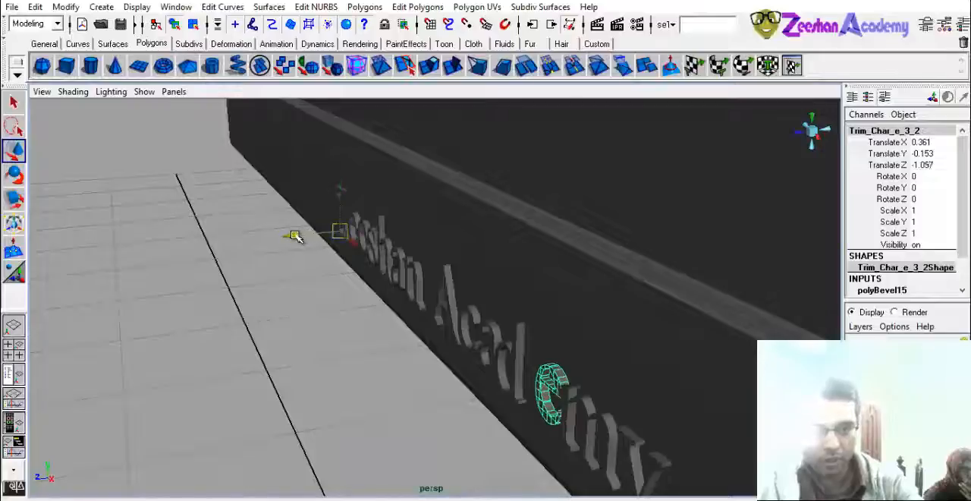
alt+drag(295, 236, 220, 250)
alt+right_drag(220, 251, 182, 250)
click(326, 383)
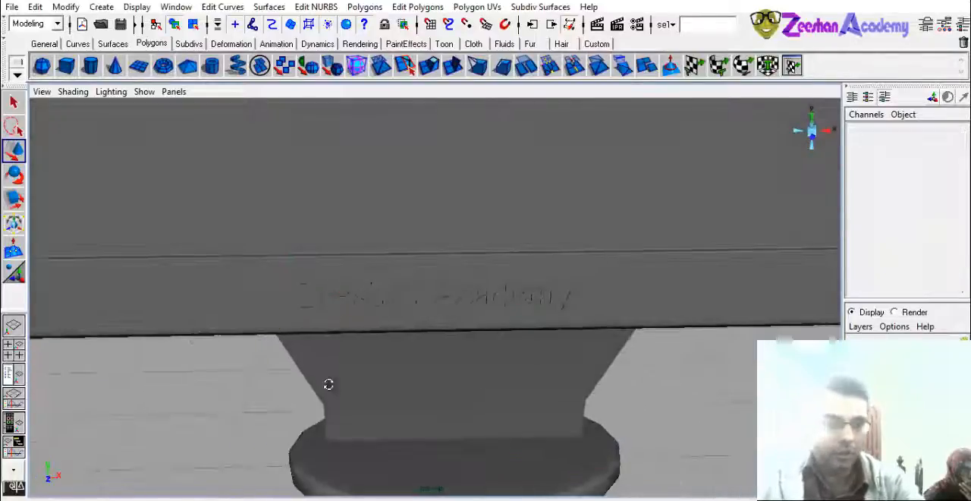
alt+drag(330, 384, 344, 369)
alt+right_drag(344, 369, 342, 327)
alt+drag(342, 326, 429, 429)
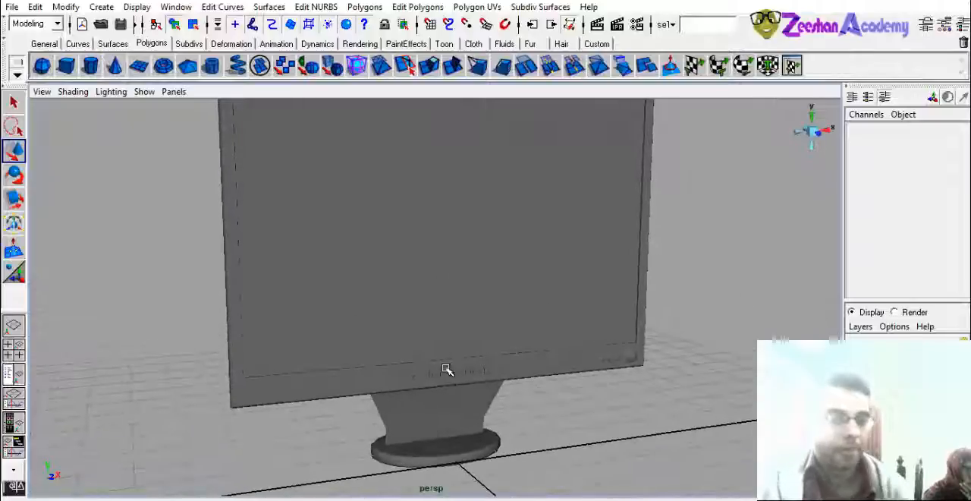
scroll(448, 374, down, 4)
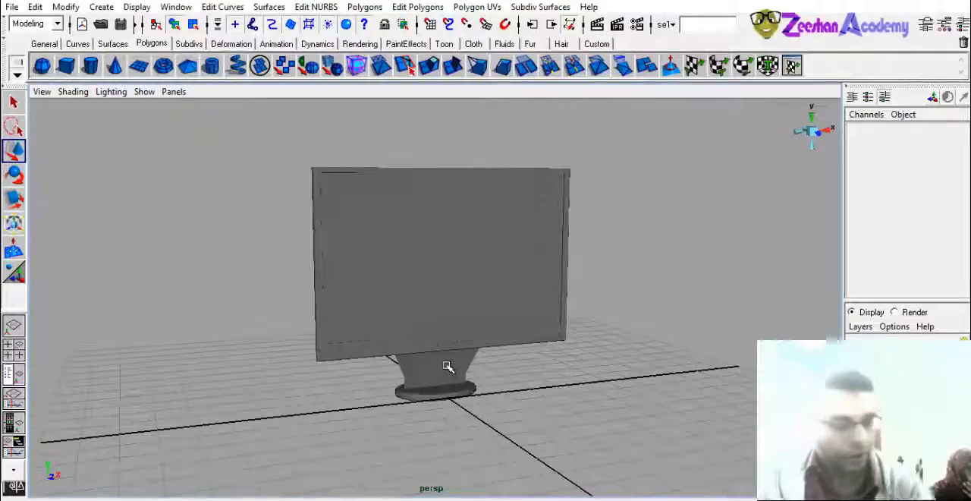
- Save the scene as SimpleLC in mayaBinary format in the project's scenes folder
key(ctrl+s)
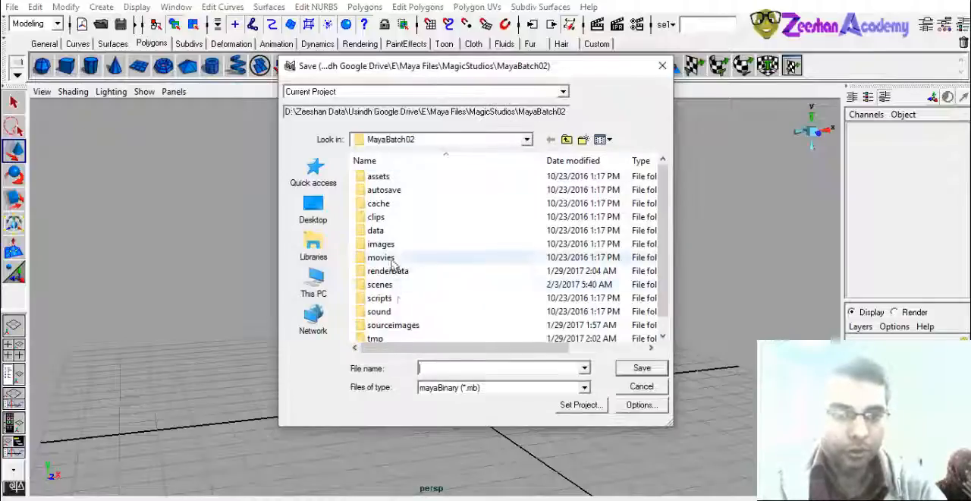
double_click(396, 285)
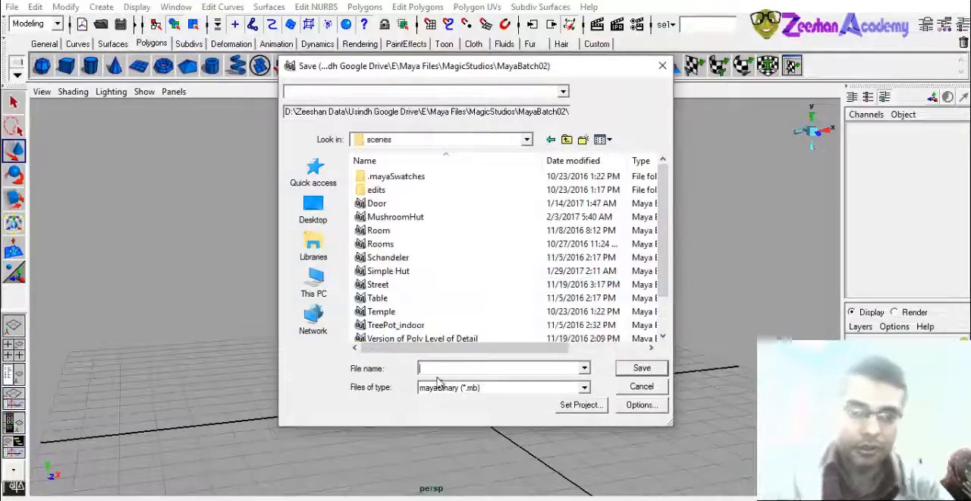
text(Simple)
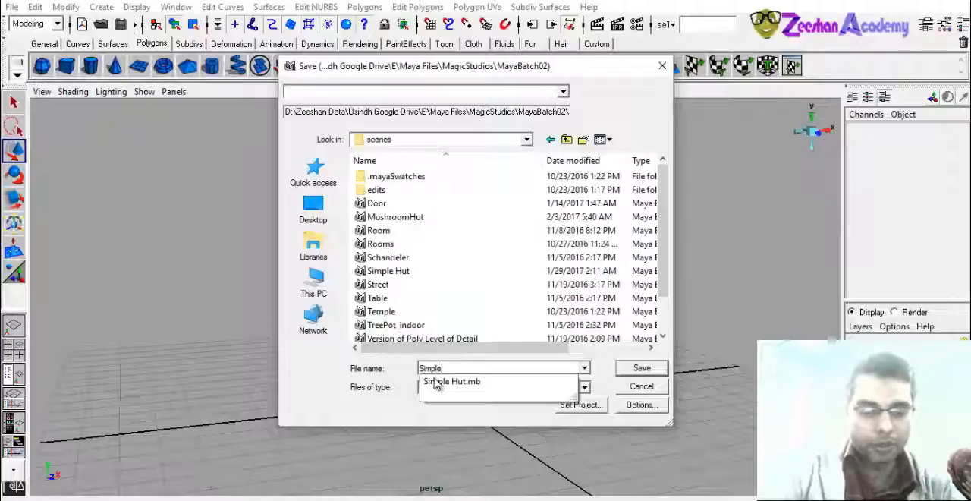
text(Monit)
key(BackSpace)
key(BackSpace)
key(BackSpace)
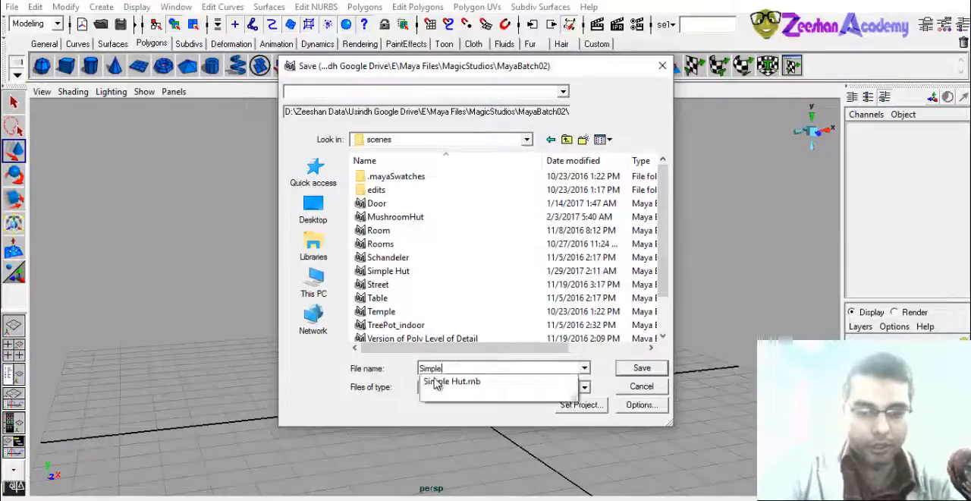
text(LCD)
key(Return)
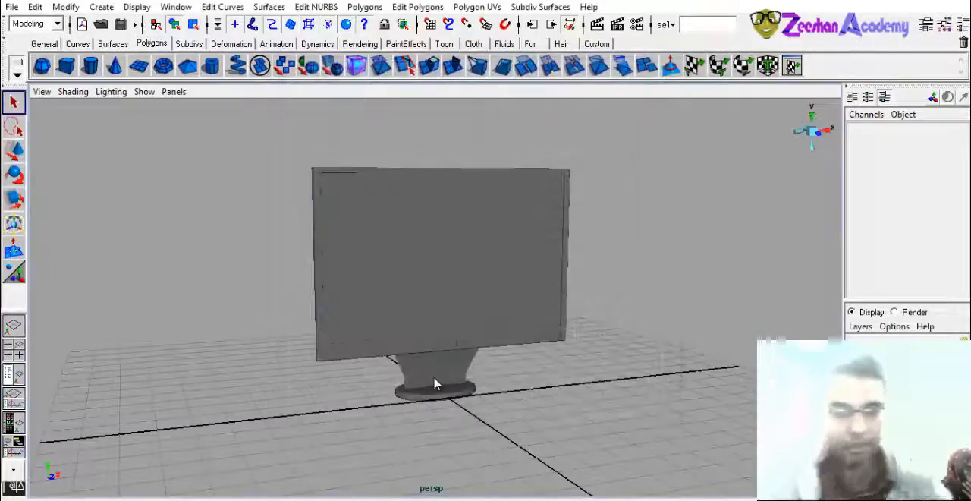
- Select the monitor body's faces that form the stand neck and its joint with the back of the screen
alt+drag(432, 314, 496, 357)
alt+right_drag(496, 358, 490, 288)
click(487, 285)
alt+middle_drag(535, 308, 535, 402)
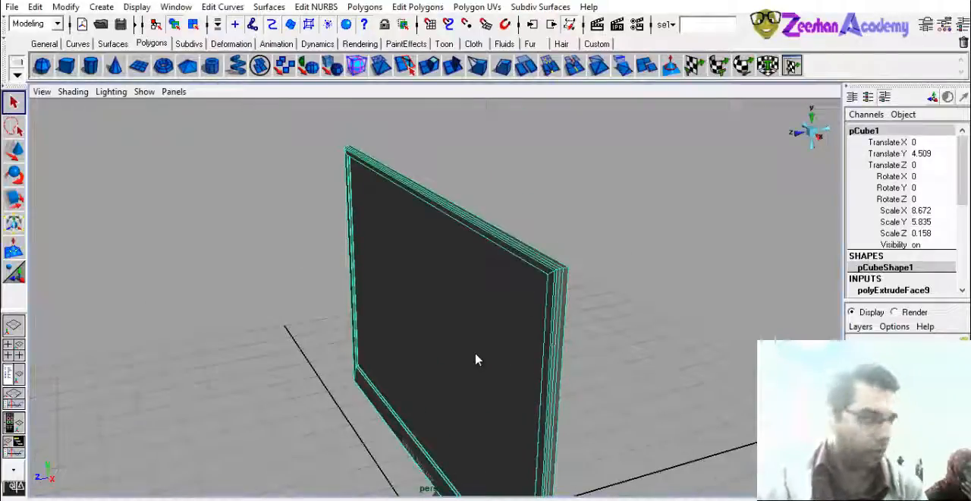
alt+drag(478, 358, 458, 288)
right_drag(457, 287, 429, 296)
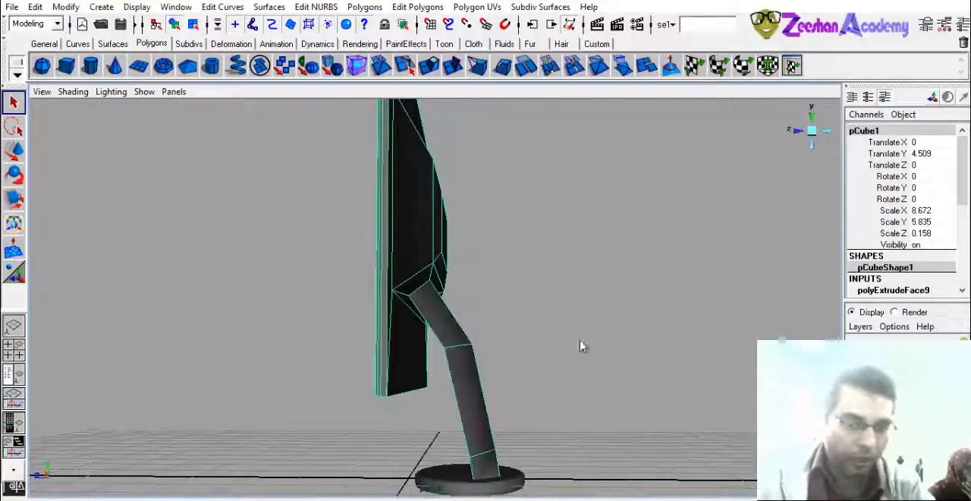
alt+drag(453, 423, 424, 430)
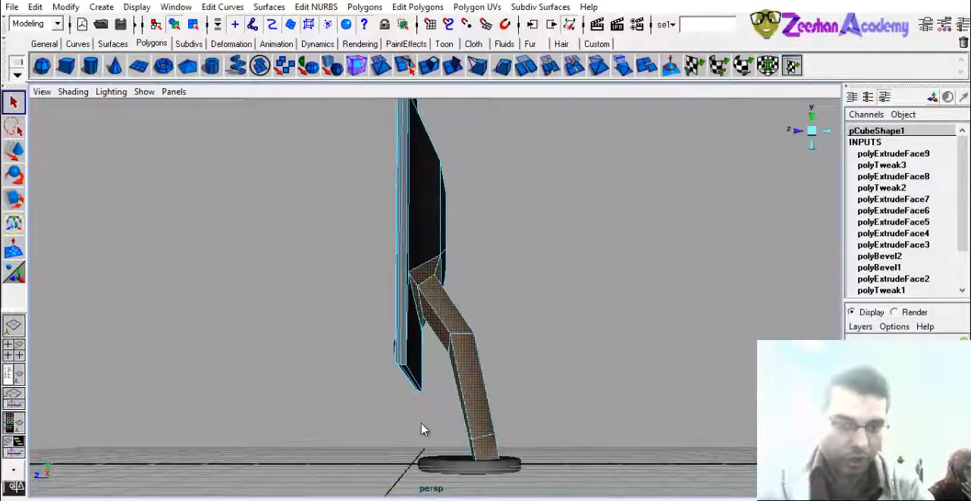
alt+drag(527, 352, 433, 390)
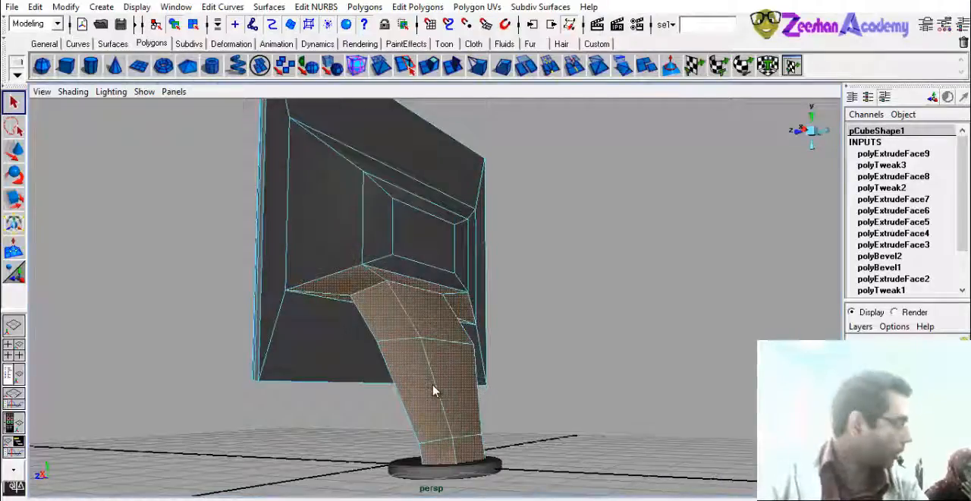
alt+drag(603, 299, 427, 369)
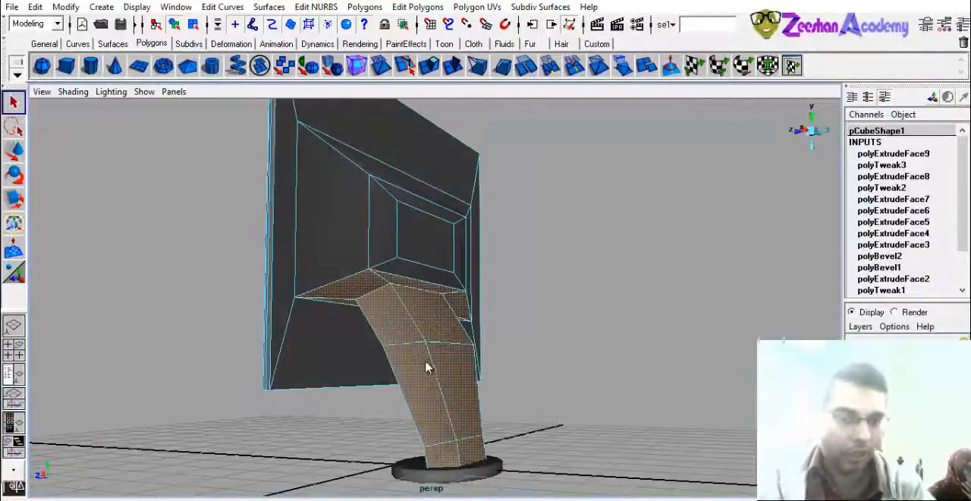
- Smooth the selected faces of the stand neck, return to object selection and deselect the monitor body
click(364, 8)
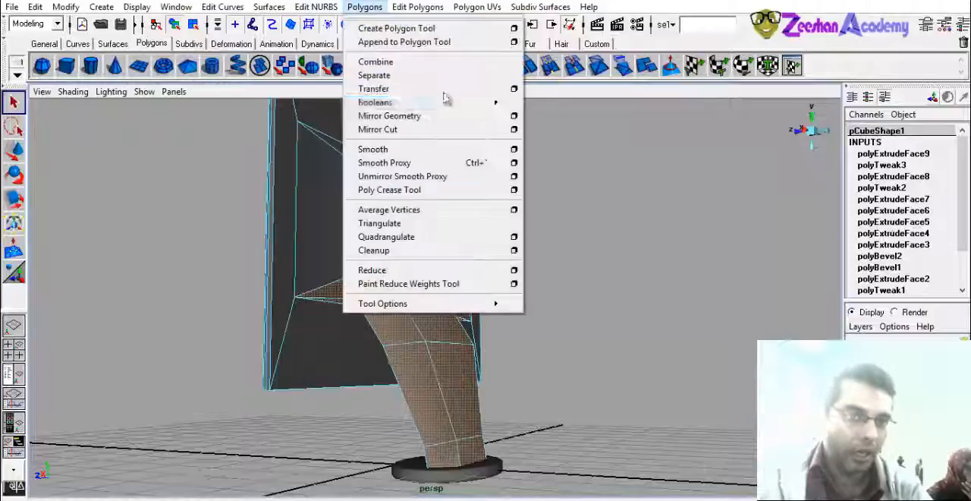
click(404, 152)
alt+drag(579, 379, 443, 332)
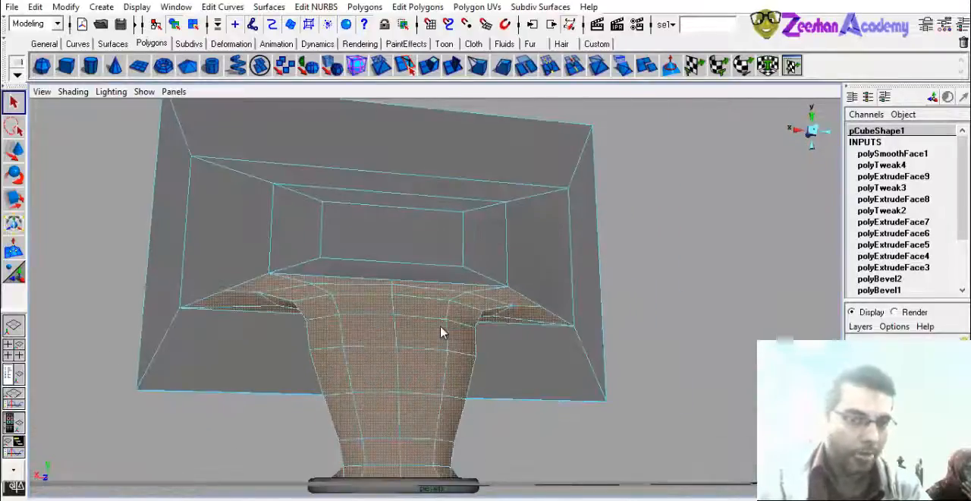
right_drag(440, 288, 501, 265)
click(303, 428)
alt+drag(387, 398, 410, 355)
click(427, 296)
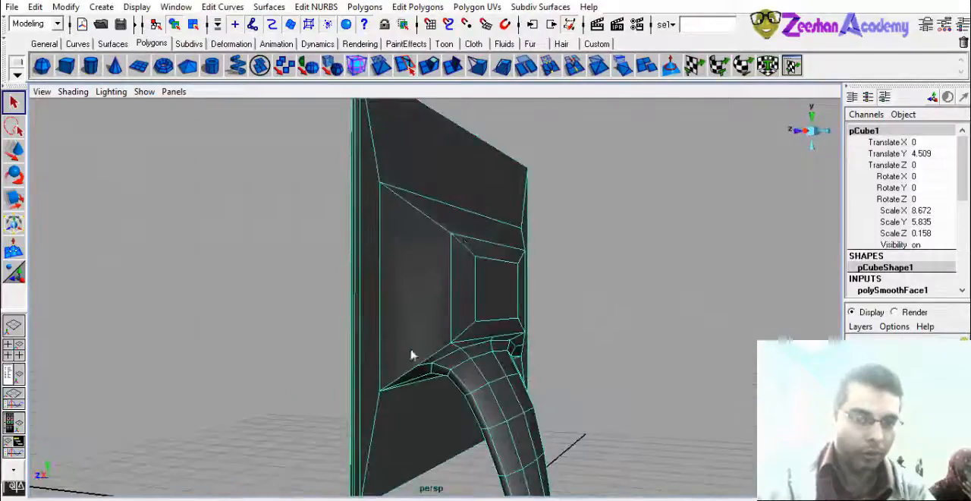
click(585, 278)
alt+drag(585, 278, 677, 104)
alt+drag(570, 372, 486, 435)
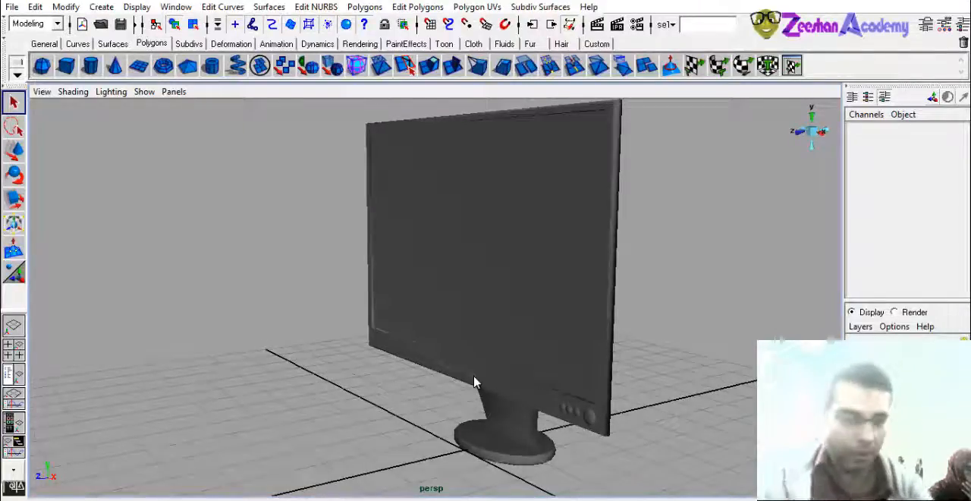
click(157, 499)
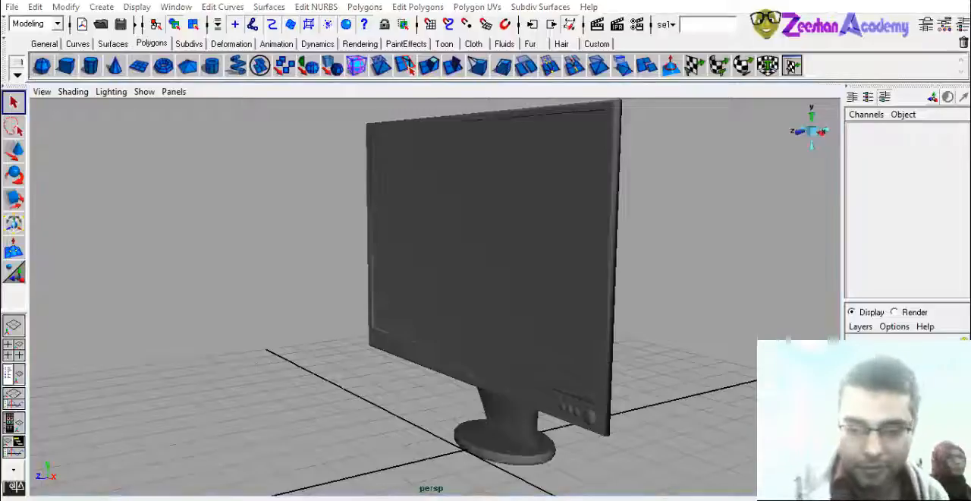